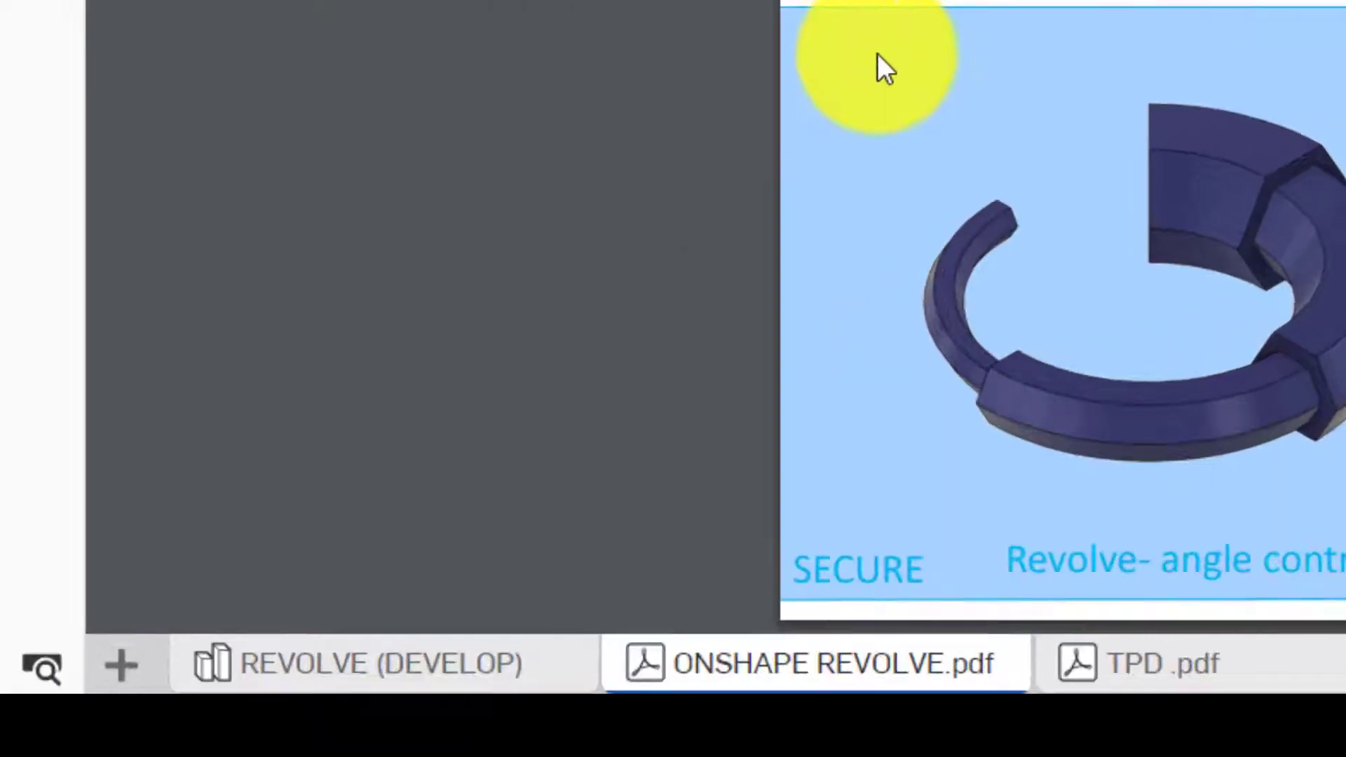
Create a new Part Studio (Part Studio 1) in the REVOLVE 2 document.
{"action": "left_click", "coordinate": [162, 661]}
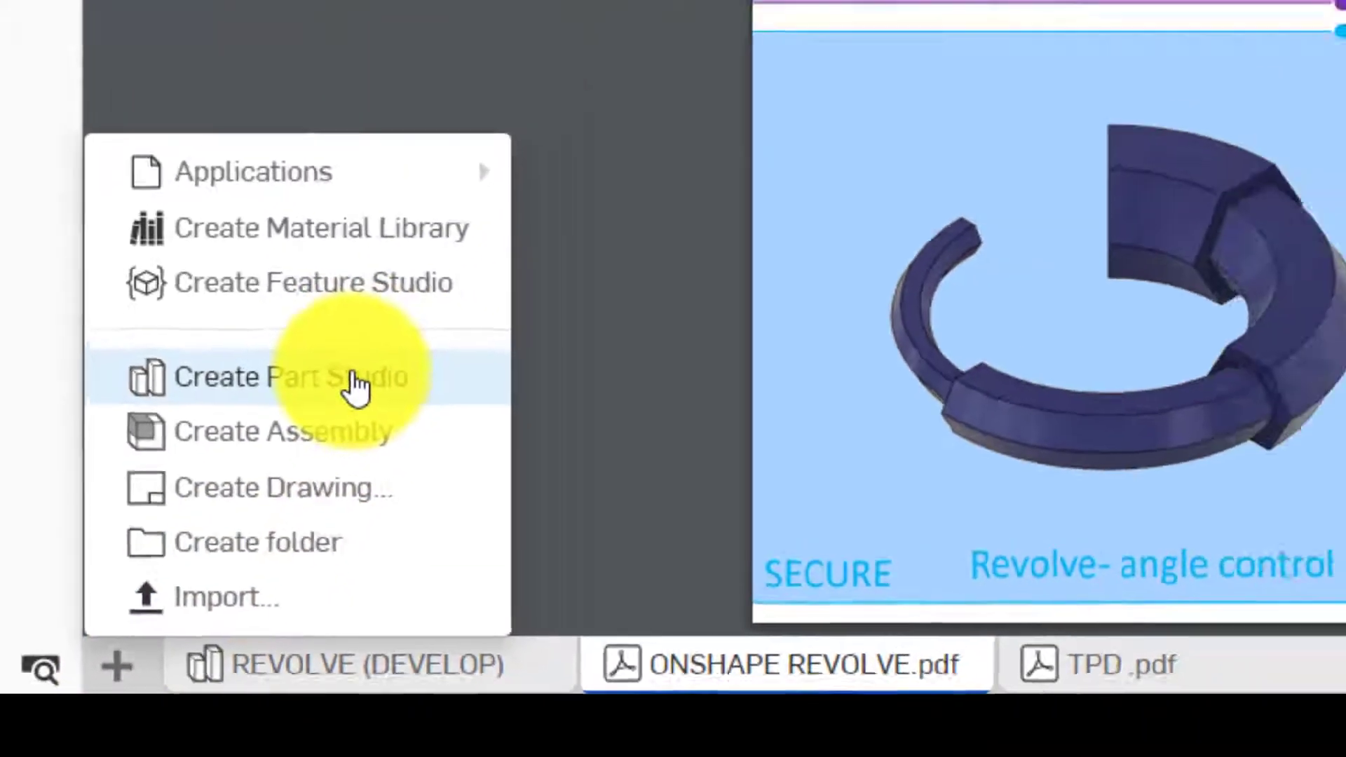
{"action": "left_click", "coordinate": [429, 309]}
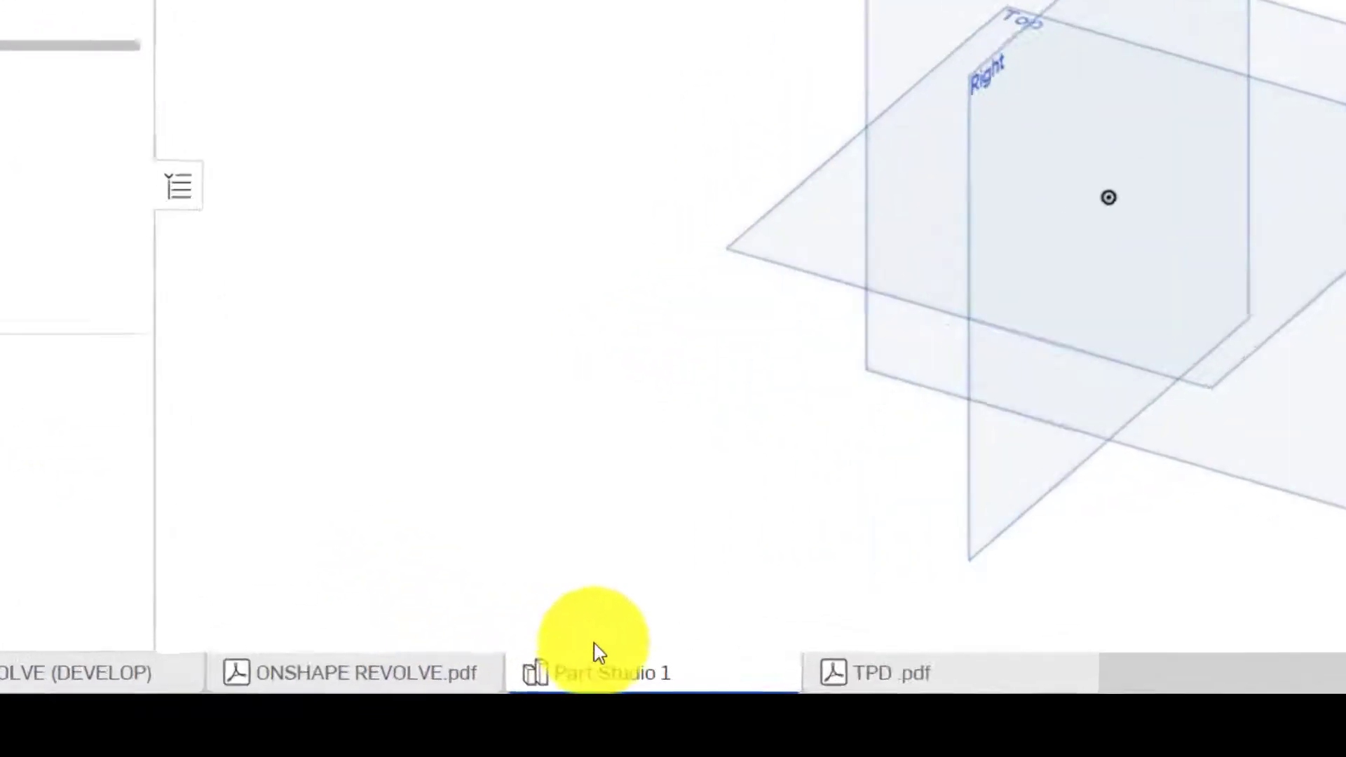
Move Part Studio 1 ahead of ONSHAPE REVOLVE.pdf and rename it TUTORIAL.
{"action": "left_click_drag", "start_coordinate": [609, 673], "coordinate": [410, 690]}
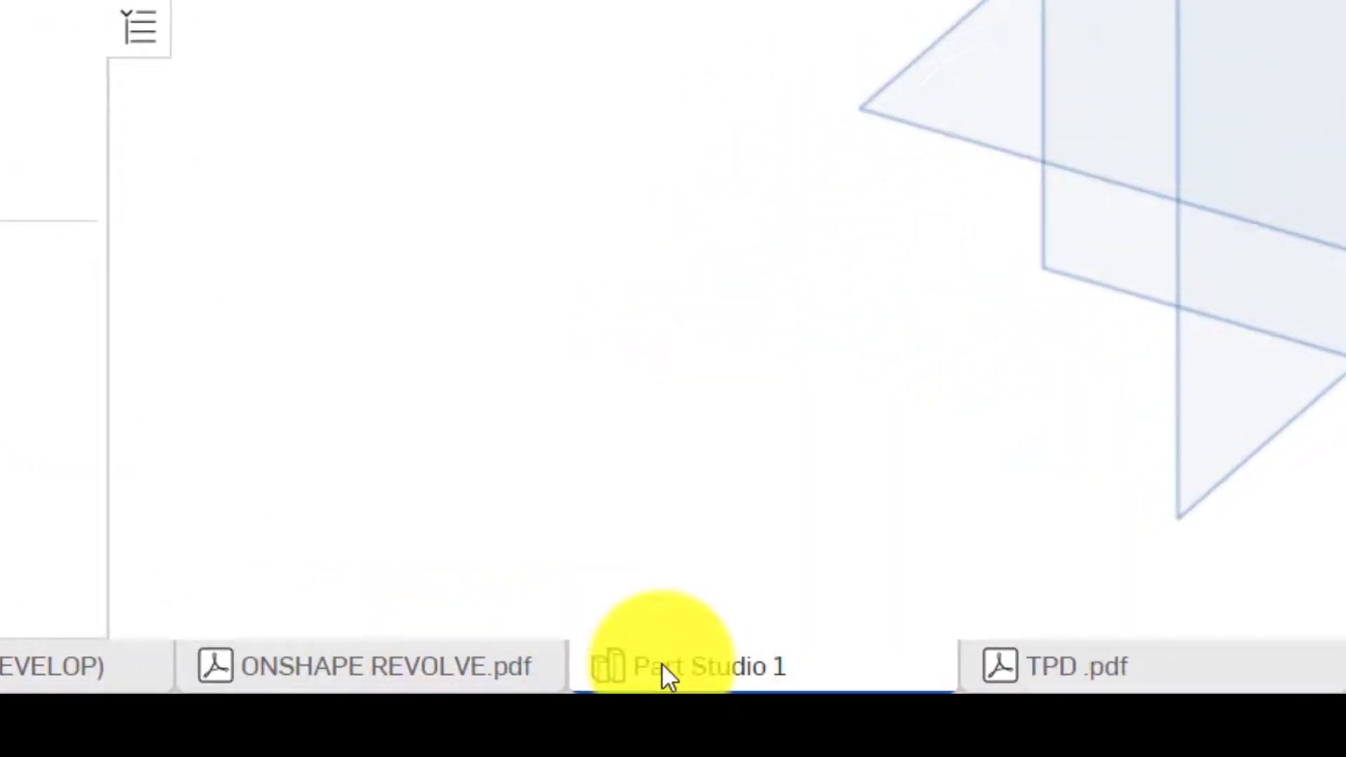
{"action": "left_click_drag", "start_coordinate": [662, 666], "coordinate": [411, 679]}
{"action": "right_click", "coordinate": [412, 680]}
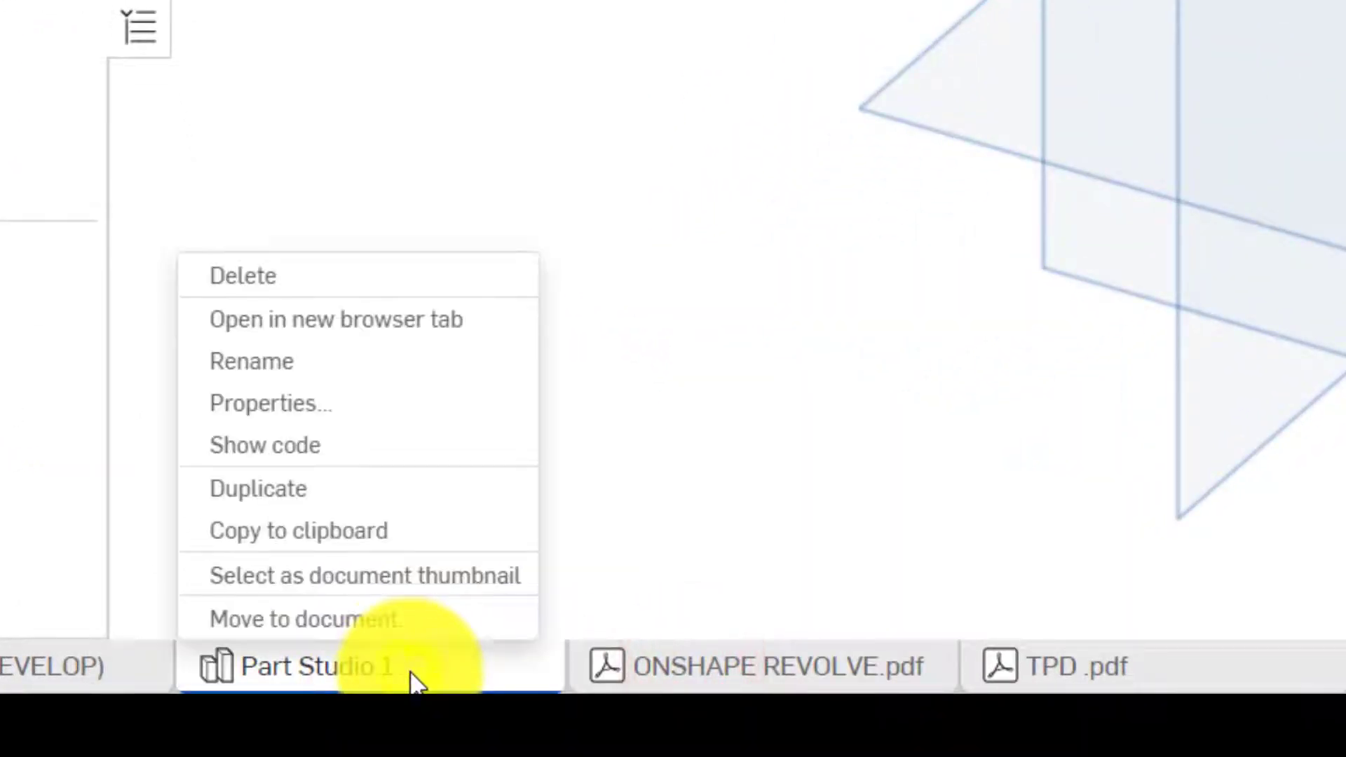
{"action": "left_click", "coordinate": [339, 362]}
{"action": "type", "text": "TUTORIAL"}
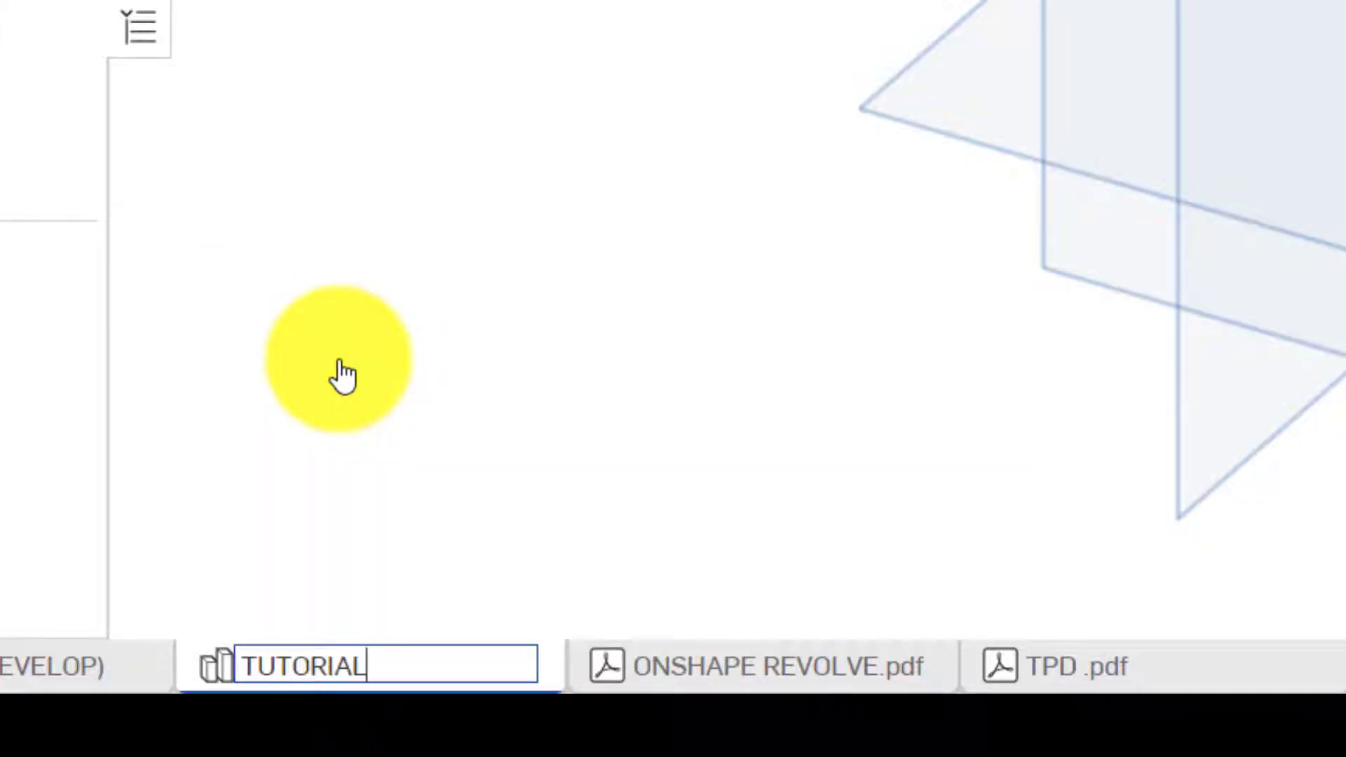
{"action": "left_click", "coordinate": [339, 362]}
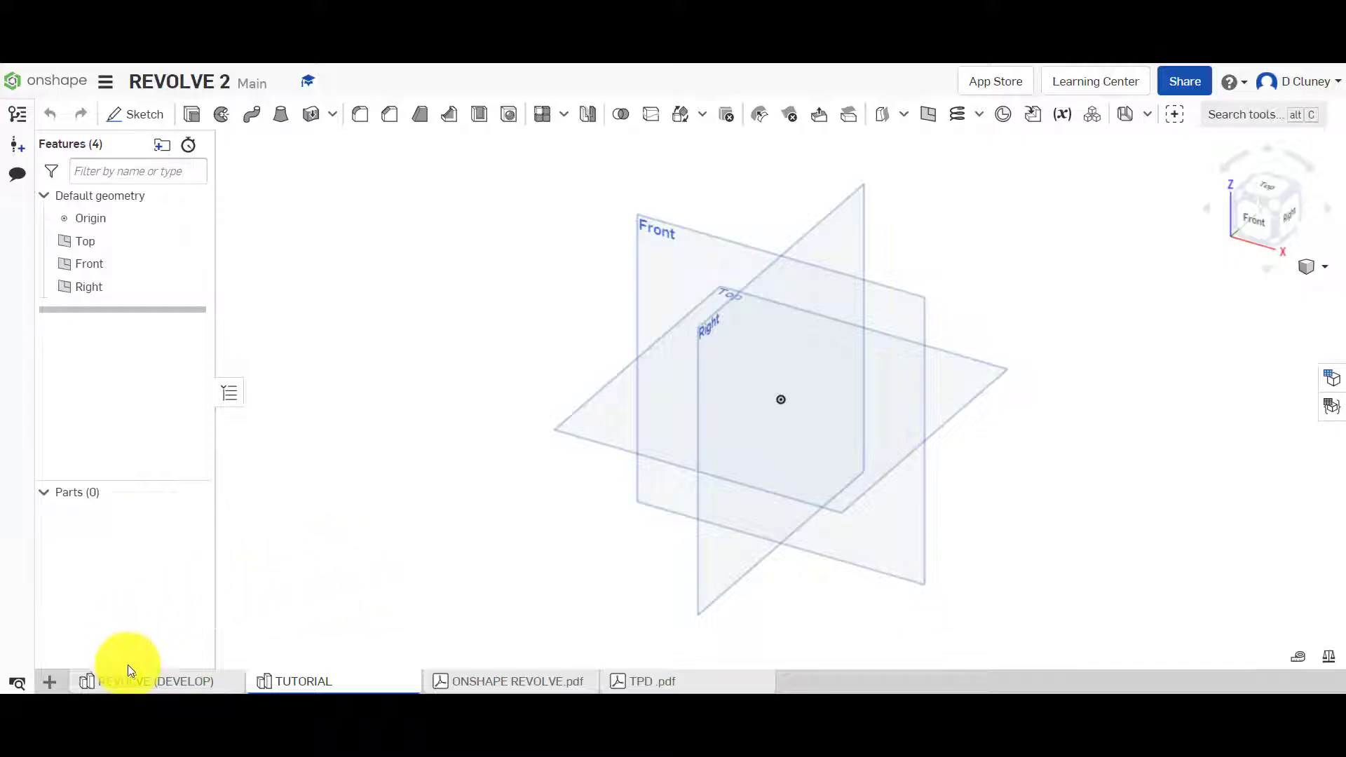
{"action": "left_click", "coordinate": [135, 683]}
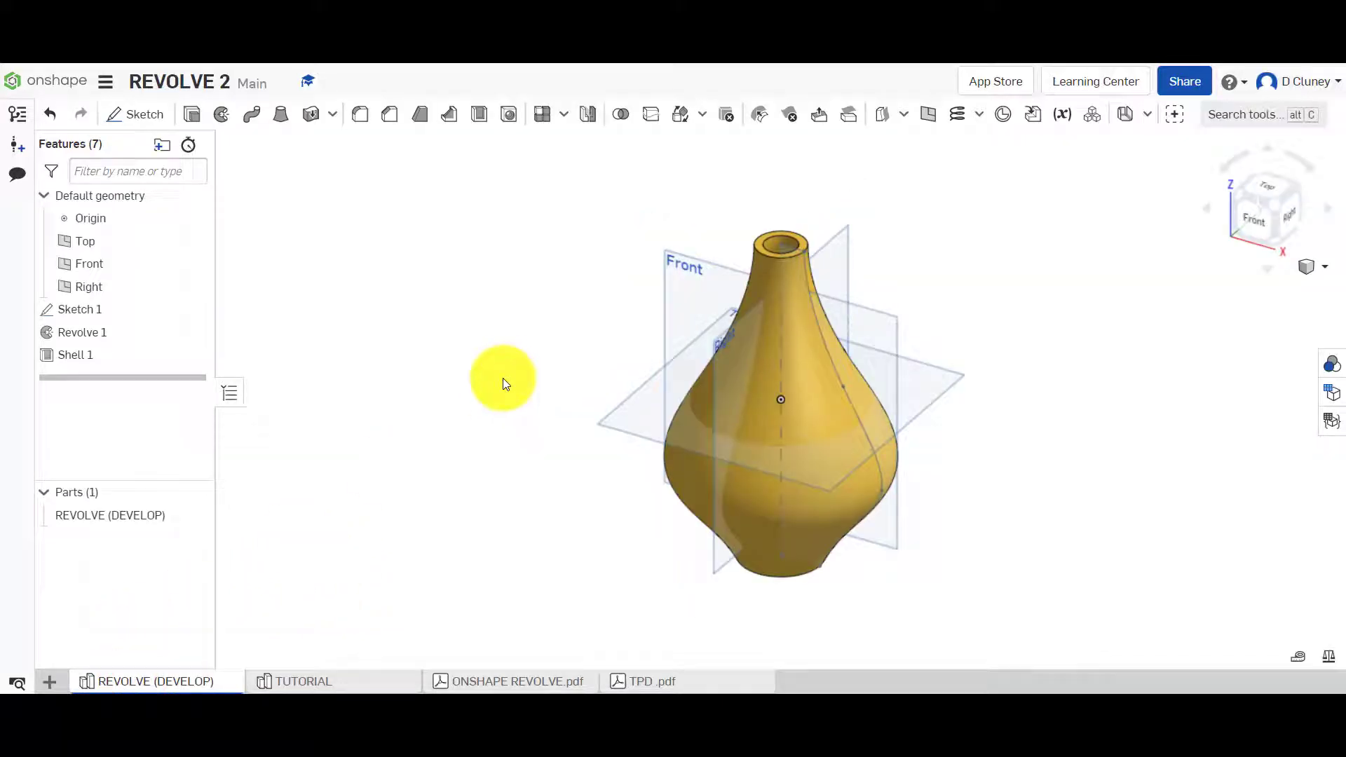
{"action": "right_click", "coordinate": [114, 309]}
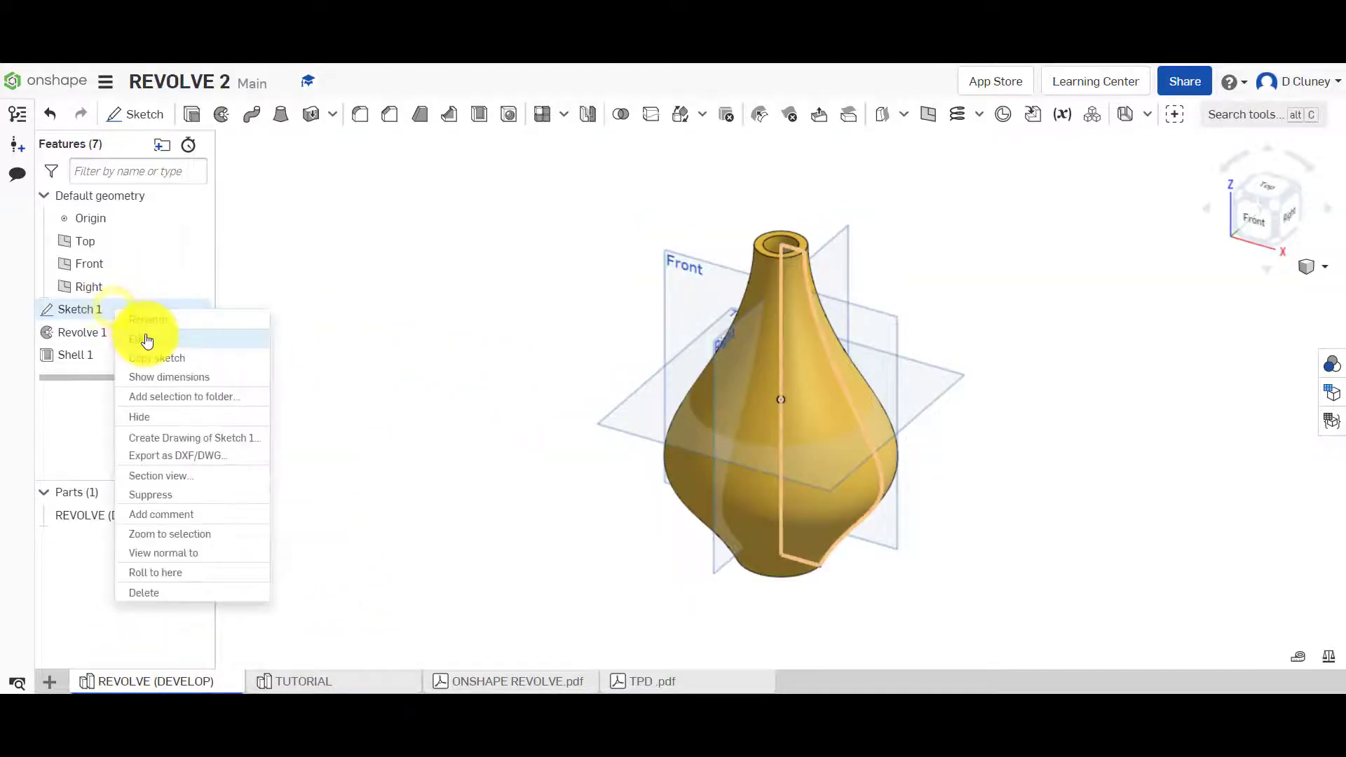
{"action": "left_click", "coordinate": [145, 336]}
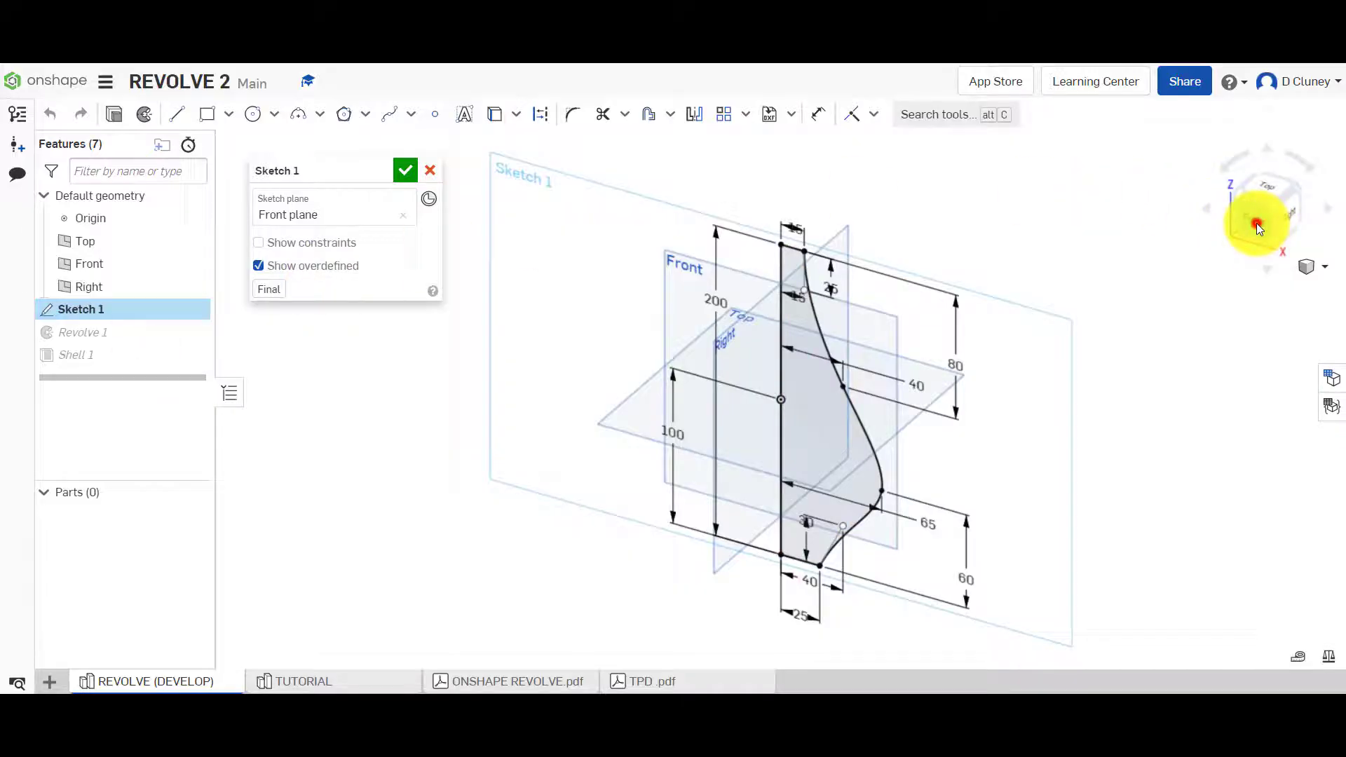
{"action": "left_click", "coordinate": [1256, 223]}
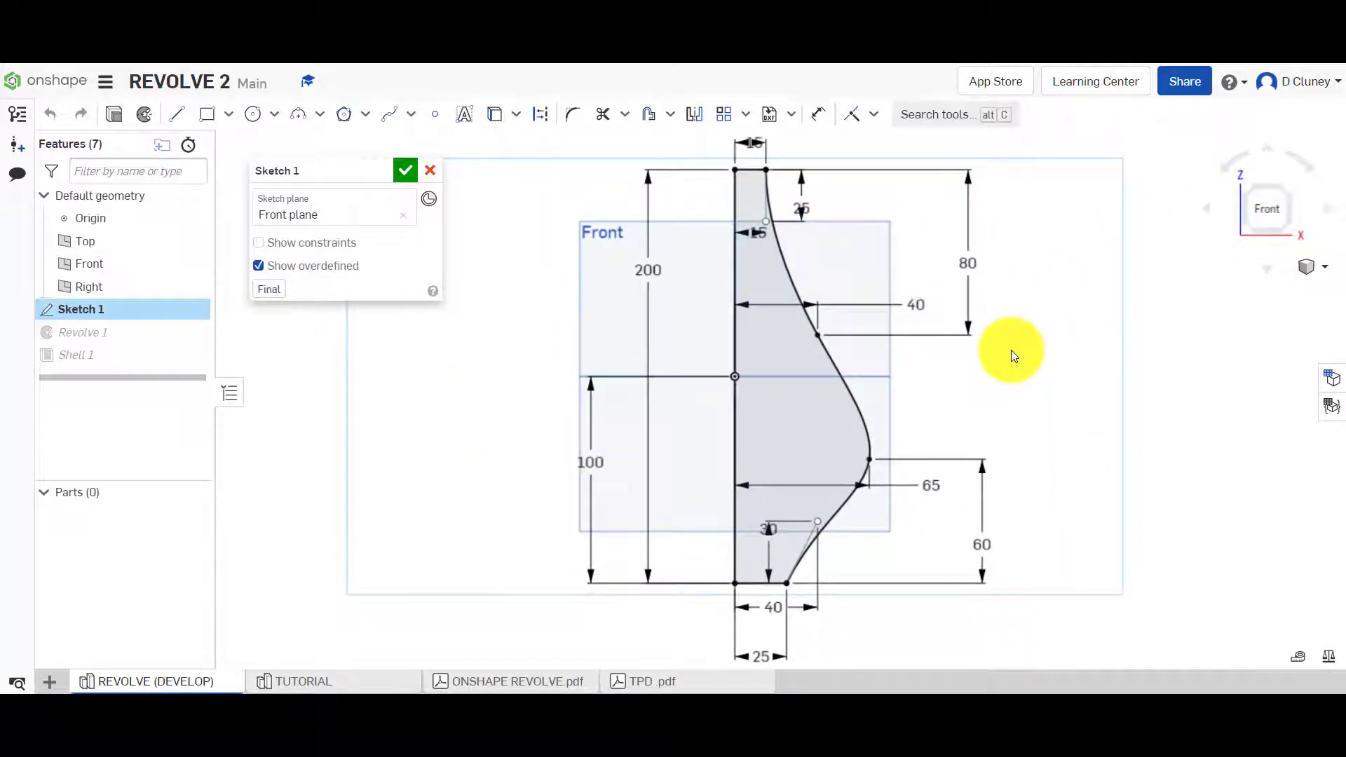
{"action": "scroll", "coordinate": [1011, 351], "scroll_direction": "up", "scroll_amount": 2}
{"action": "scroll", "coordinate": [1011, 350], "scroll_direction": "down", "scroll_amount": 4}
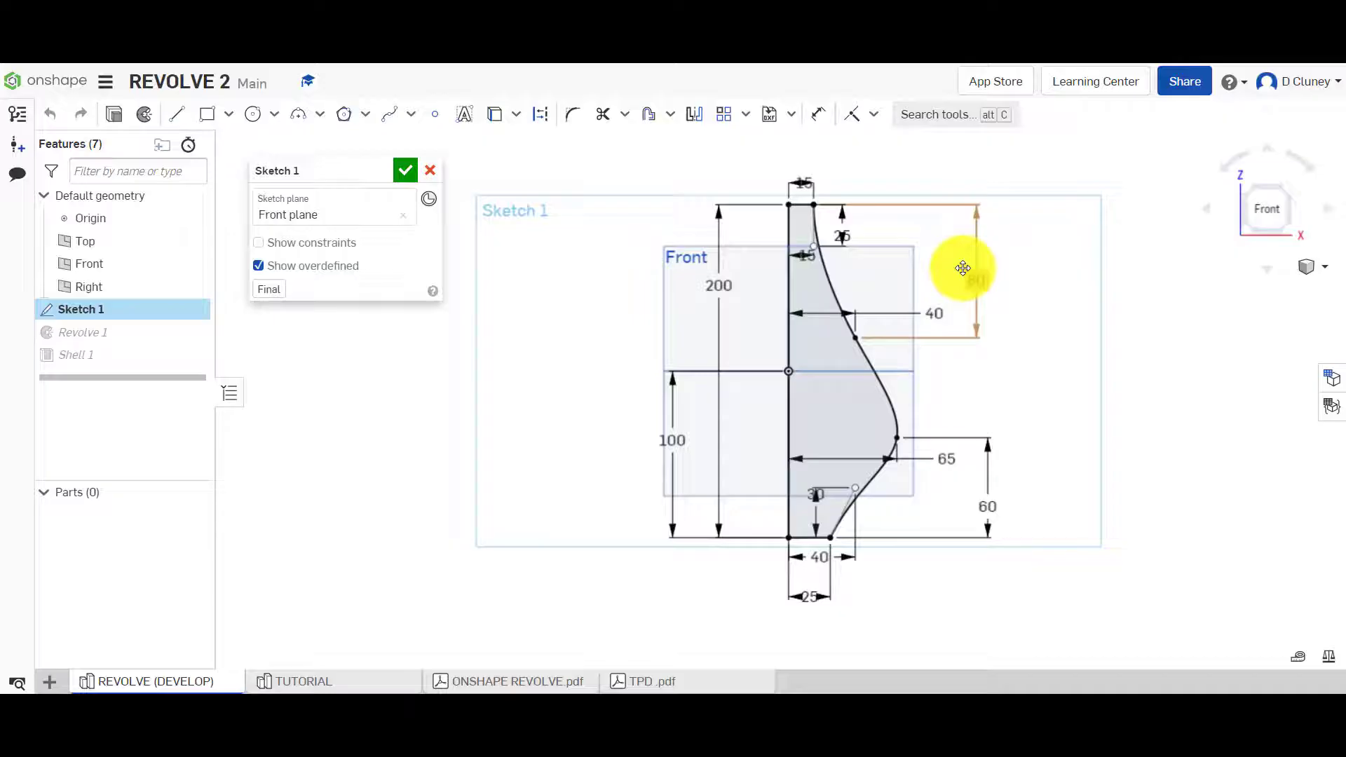
{"action": "scroll", "coordinate": [962, 269], "scroll_direction": "up", "scroll_amount": 2}
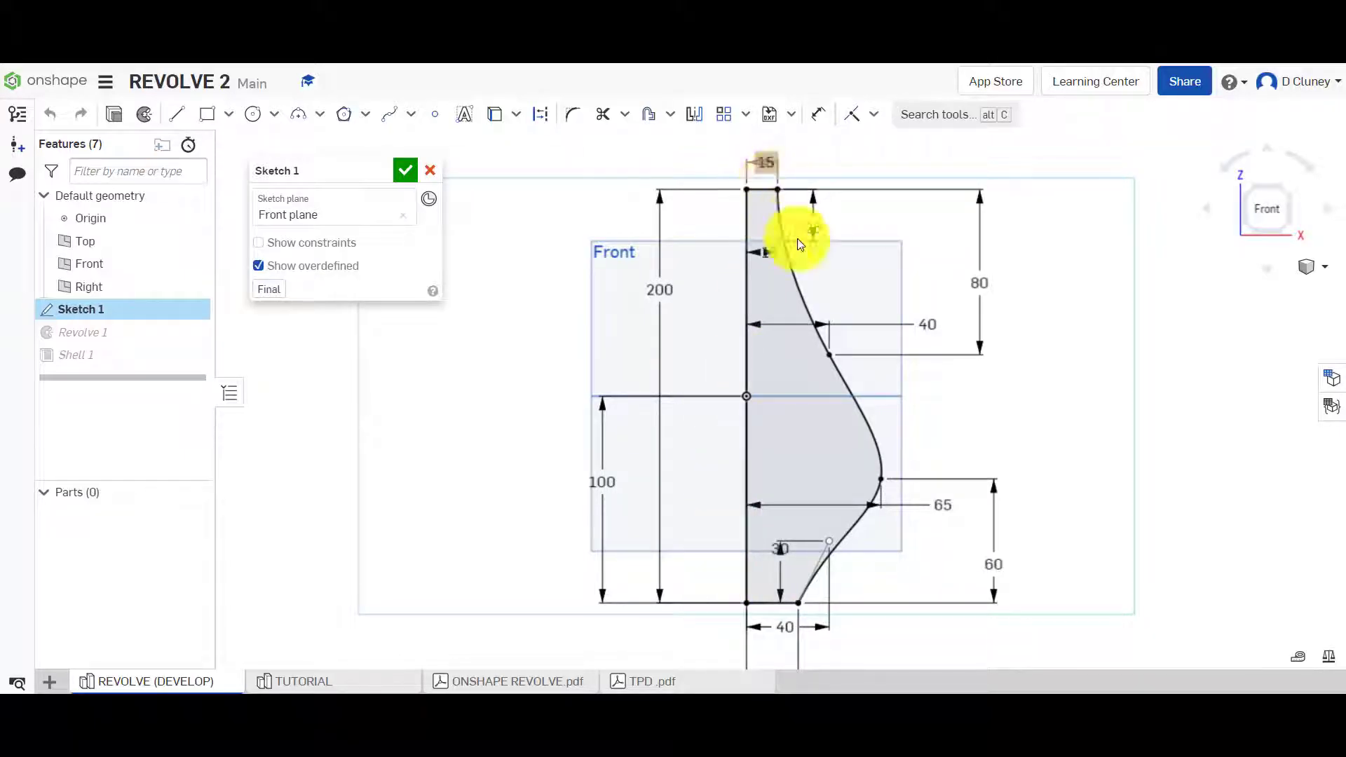
{"action": "scroll", "coordinate": [788, 639], "scroll_direction": "up", "scroll_amount": 1}
{"action": "scroll", "coordinate": [775, 550], "scroll_direction": "down", "scroll_amount": 4}
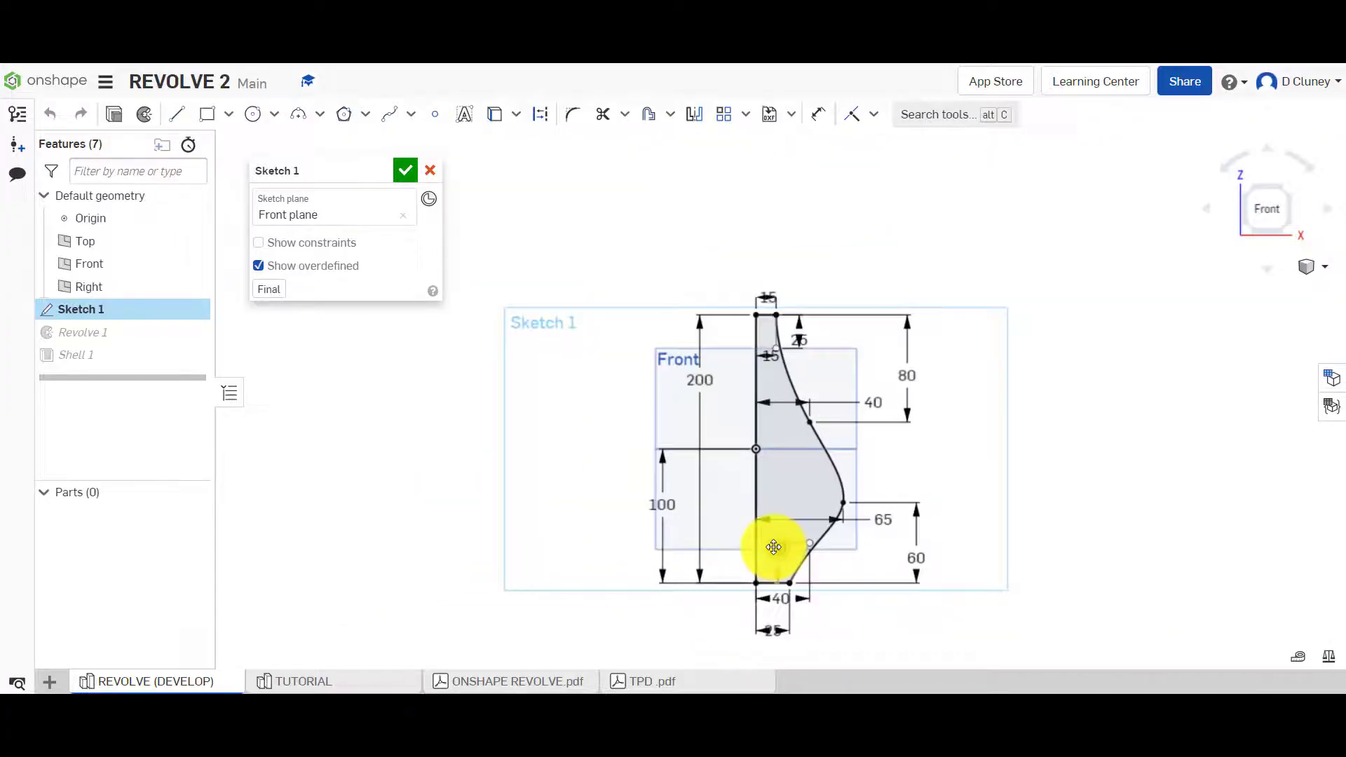
{"action": "scroll", "coordinate": [781, 595], "scroll_direction": "up", "scroll_amount": 3}
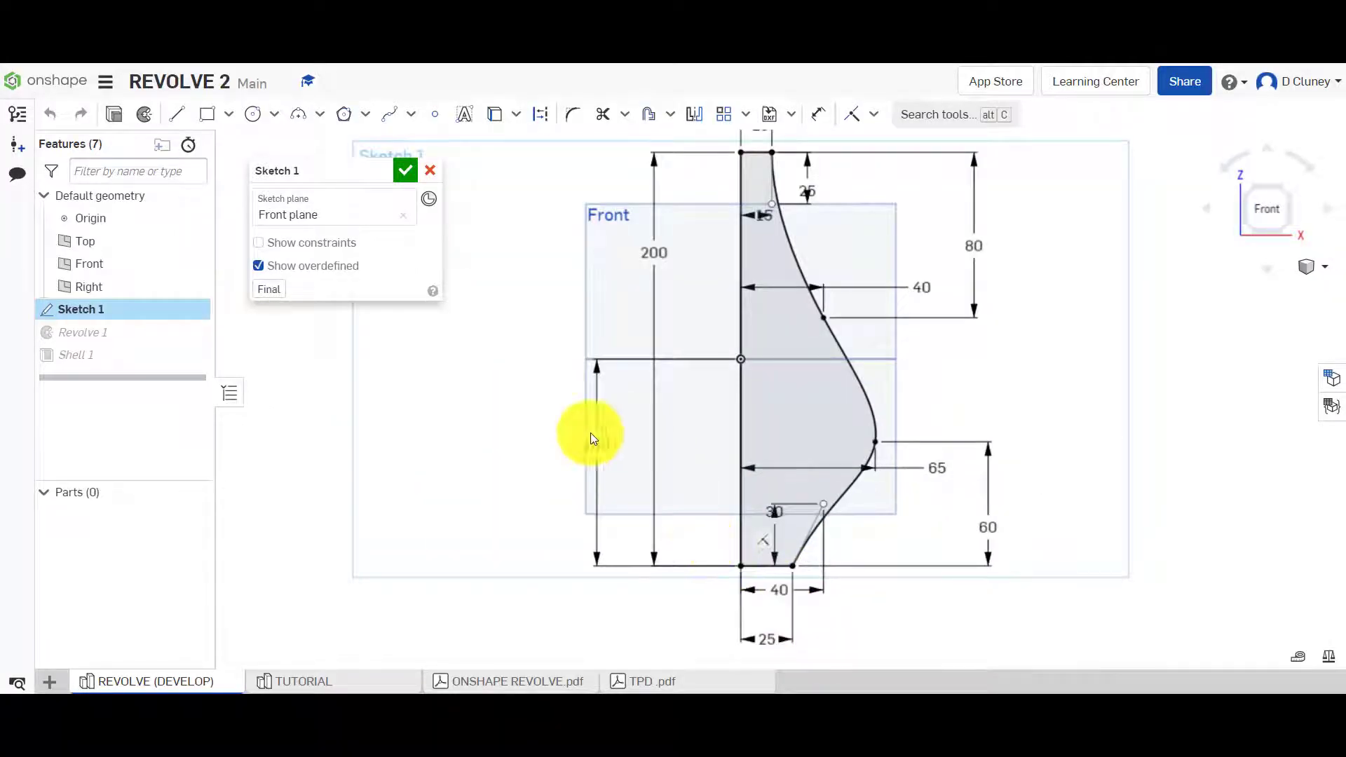
In the TUTORIAL Part Studio, start a sketch on the Front plane, viewed head-on.
{"action": "left_click", "coordinate": [303, 681]}
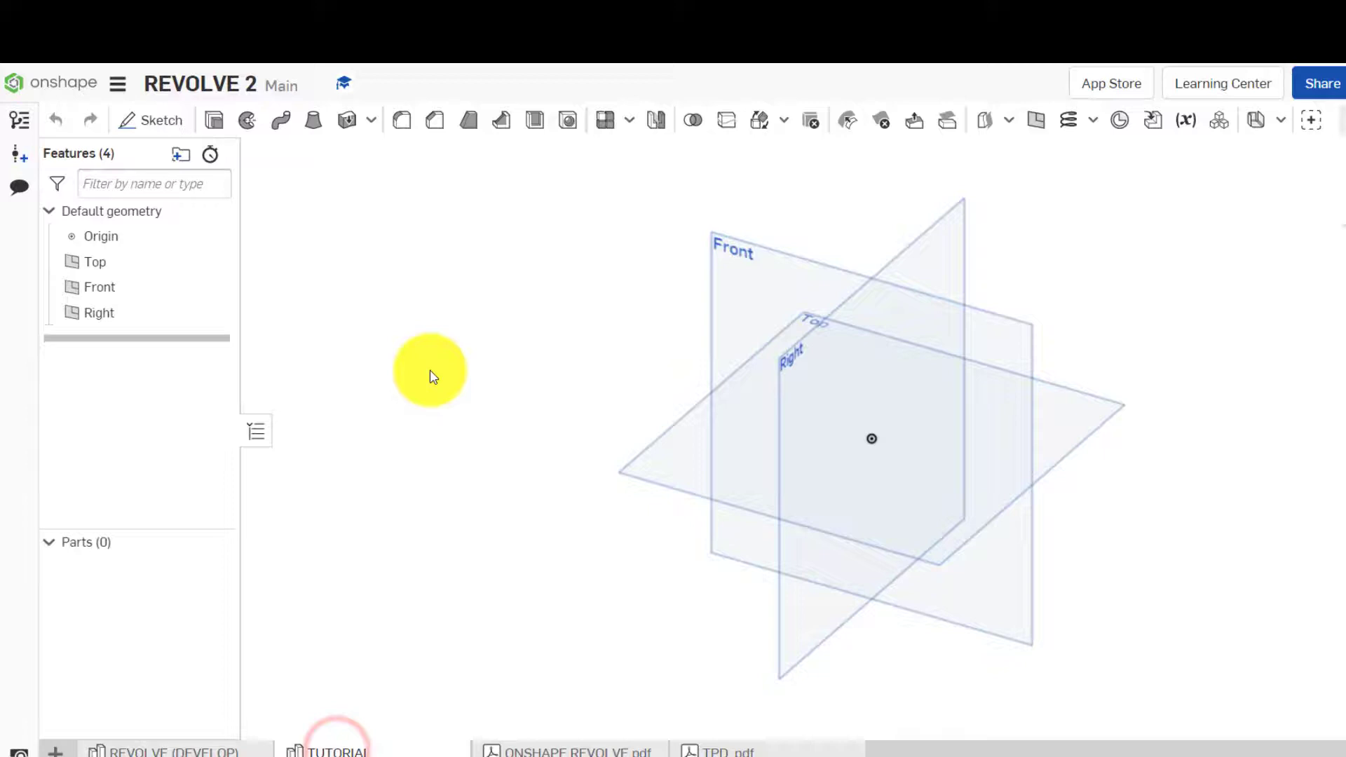
{"action": "left_click", "coordinate": [406, 208]}
{"action": "left_click", "coordinate": [889, 298]}
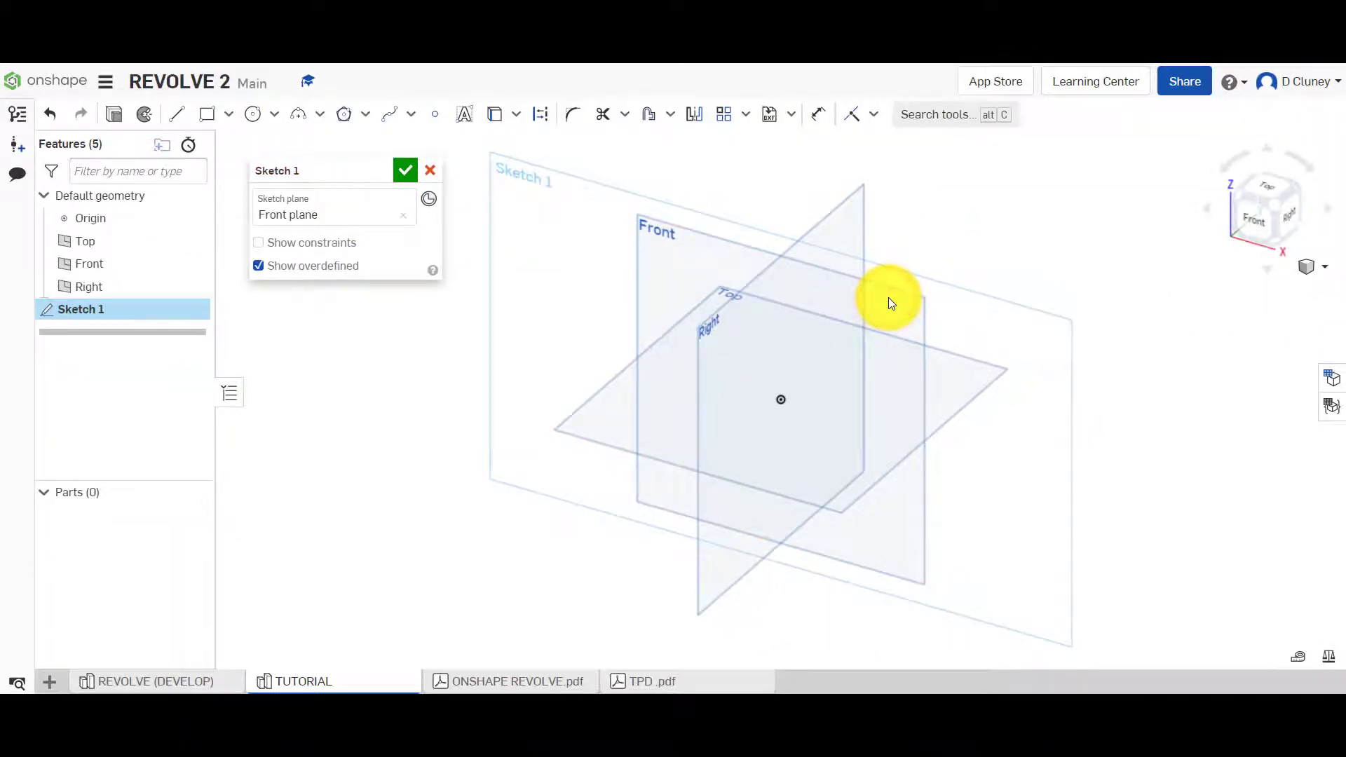
{"action": "key", "text": "n"}
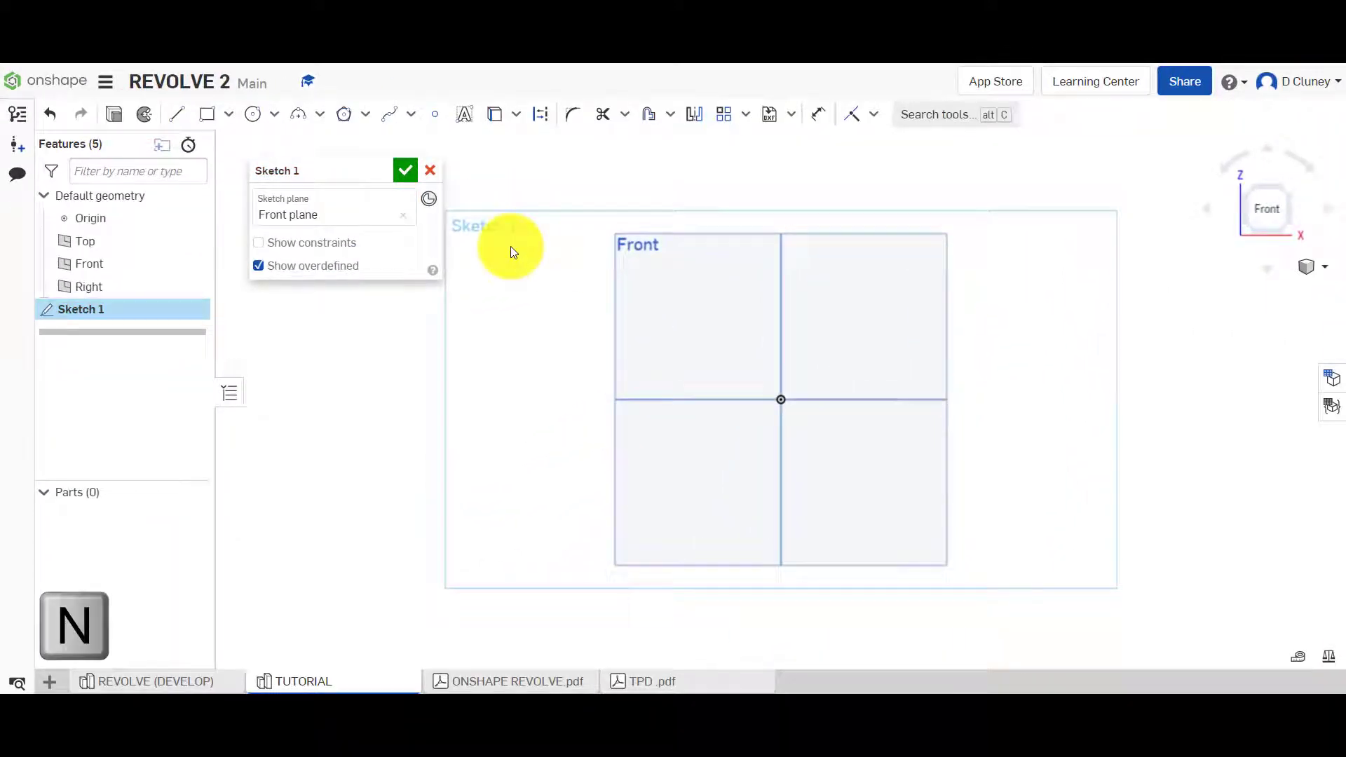
Draw a vertical line through the origin with short horizontal lines at its top and bottom.
{"action": "left_click", "coordinate": [177, 116]}
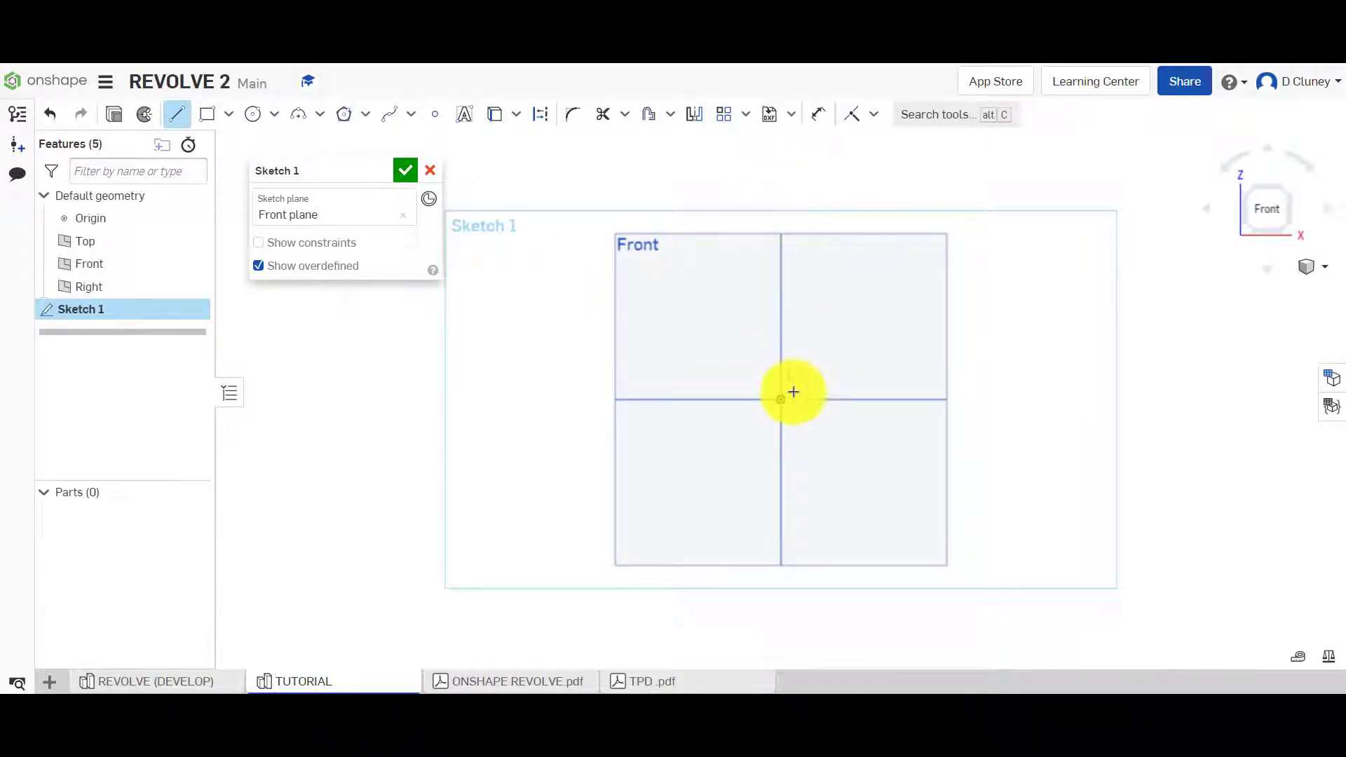
{"action": "left_click", "coordinate": [785, 172]}
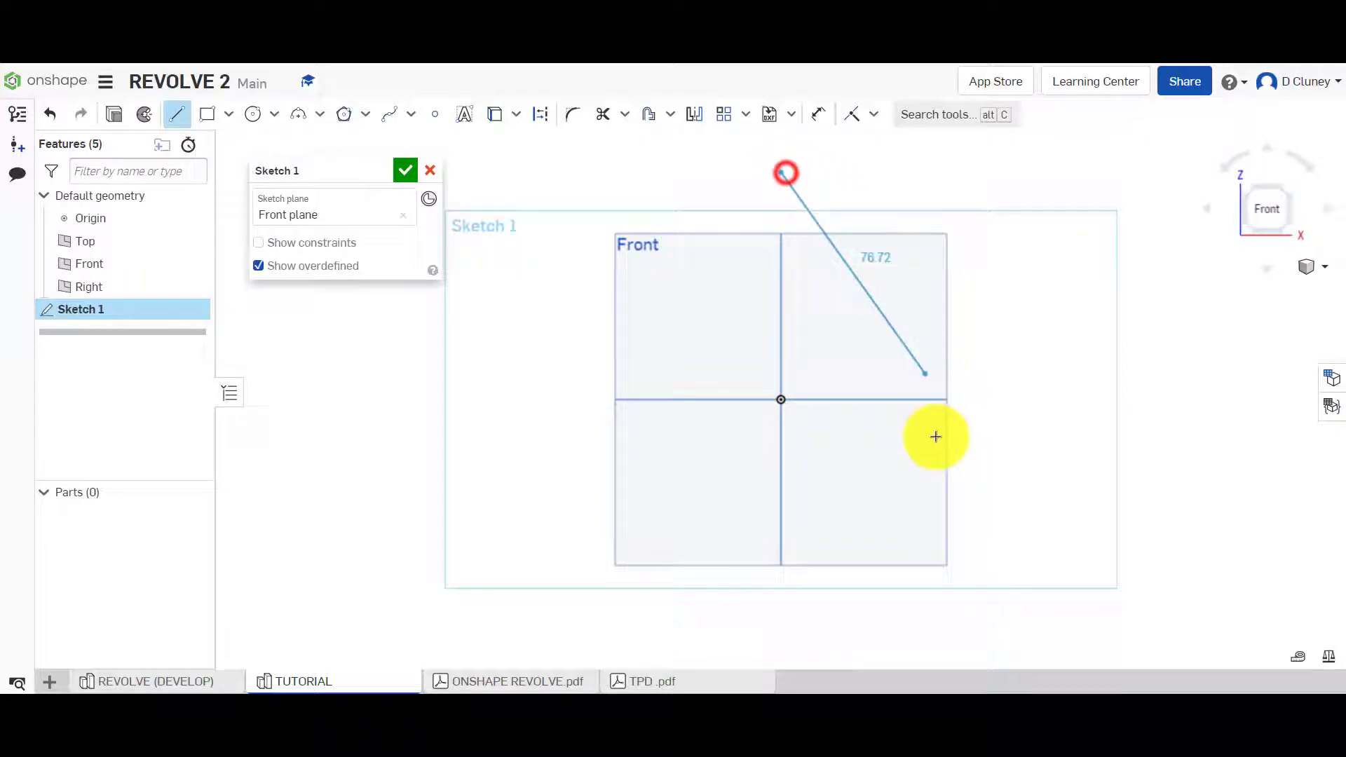
{"action": "left_click", "coordinate": [782, 614]}
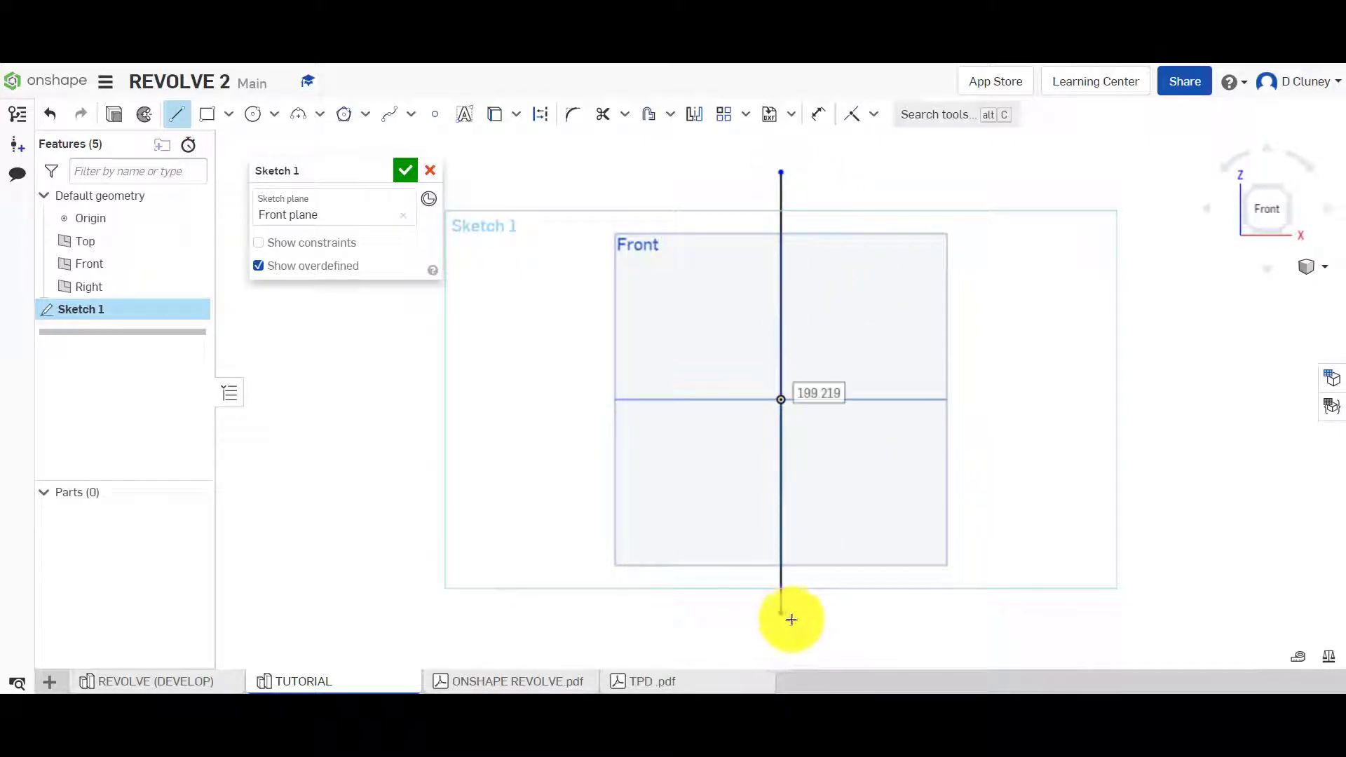
{"action": "double_click", "coordinate": [832, 614]}
{"action": "left_click", "coordinate": [783, 172]}
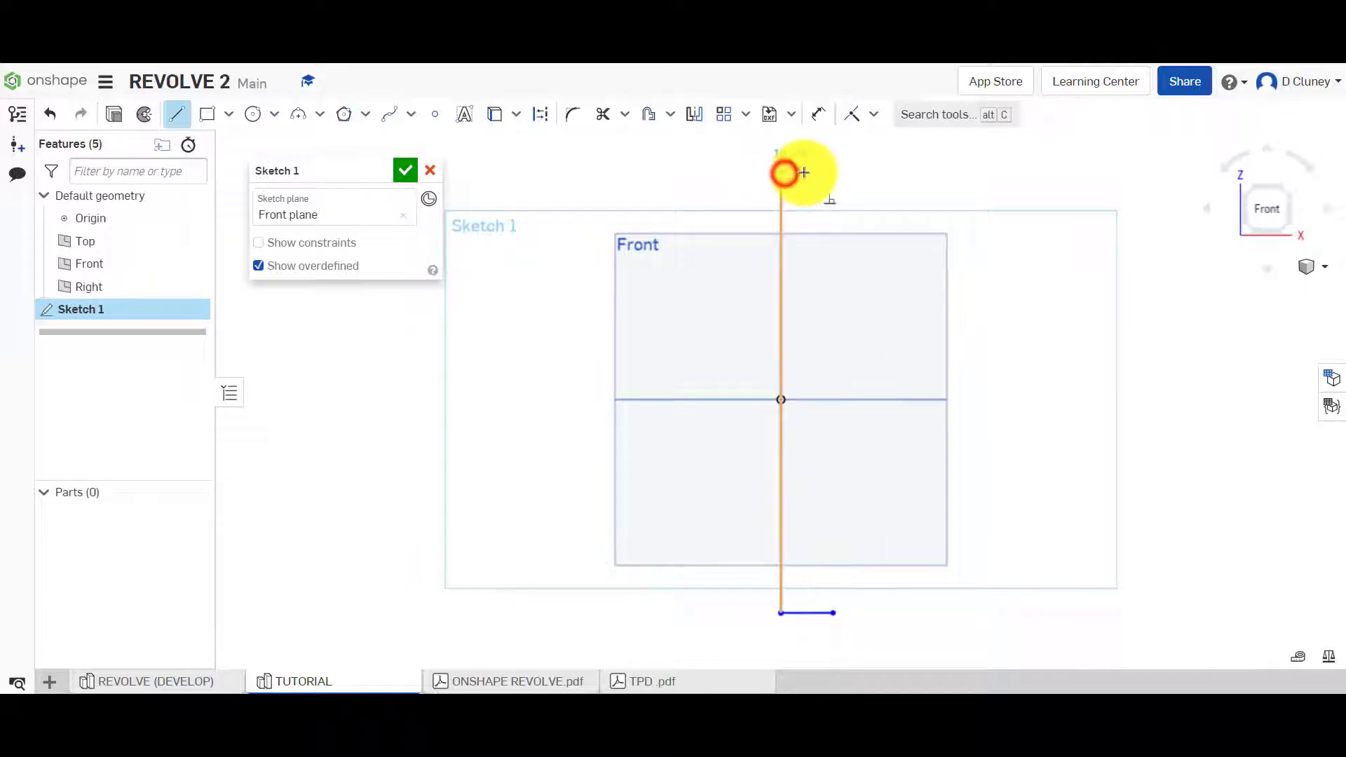
{"action": "double_click", "coordinate": [805, 171]}
{"action": "key", "text": "q"}
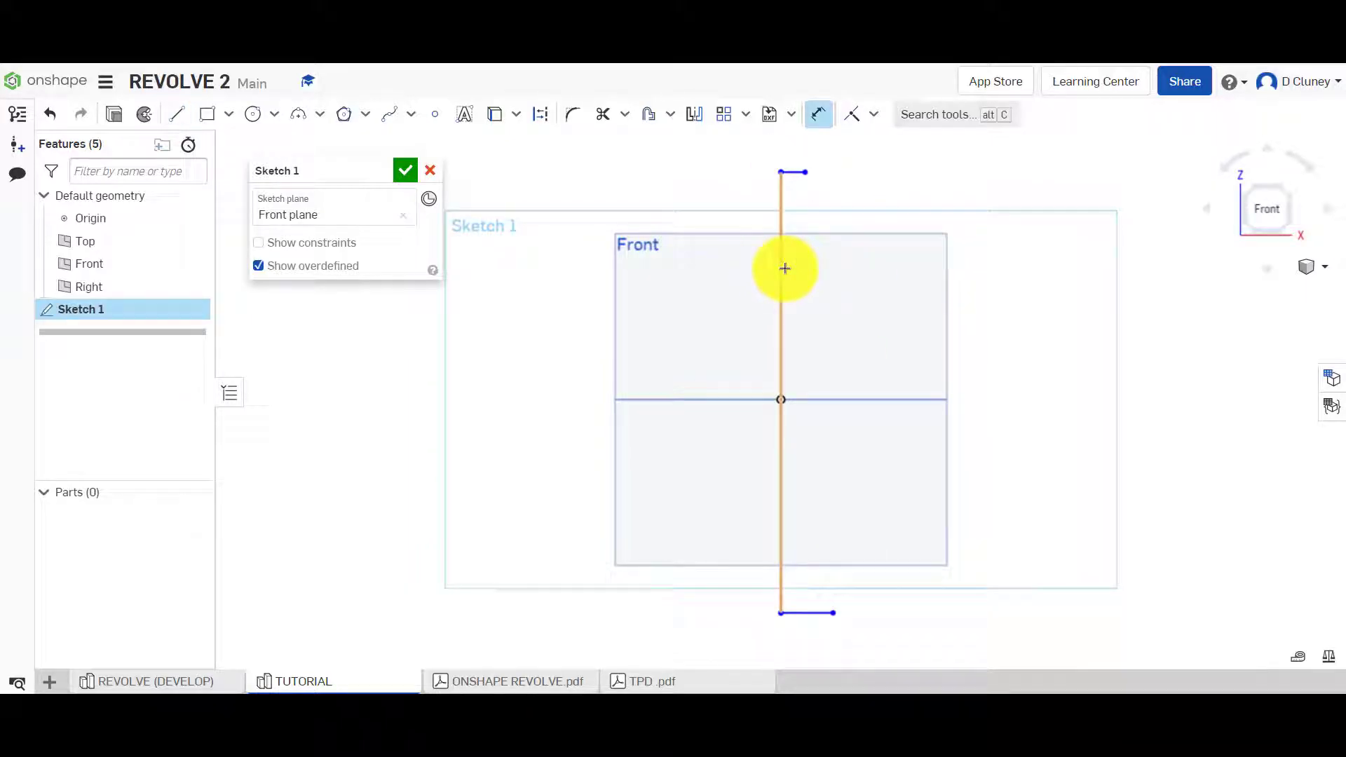
{"action": "key", "text": "d"}
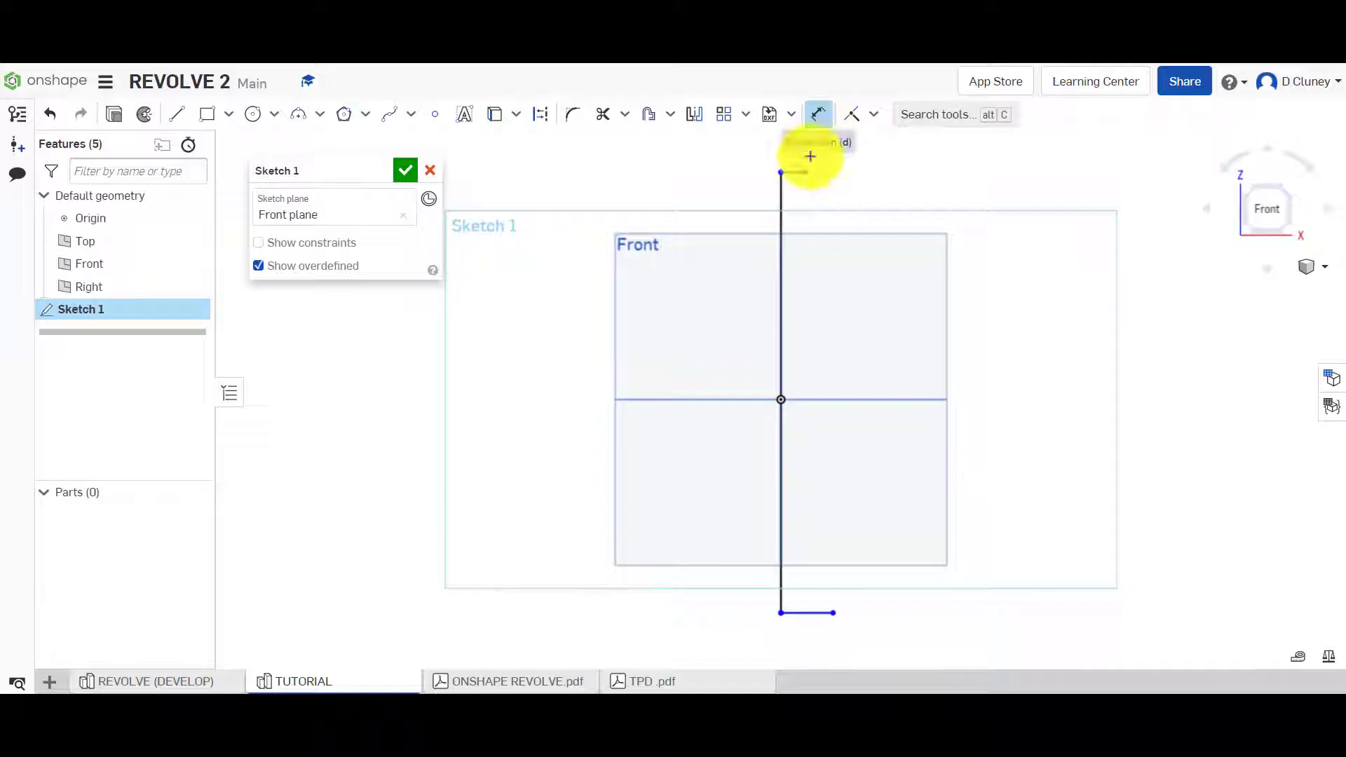
Dimension the vertical line to 200 and the short top line to 15.
{"action": "left_click", "coordinate": [783, 230]}
{"action": "left_click", "coordinate": [724, 246]}
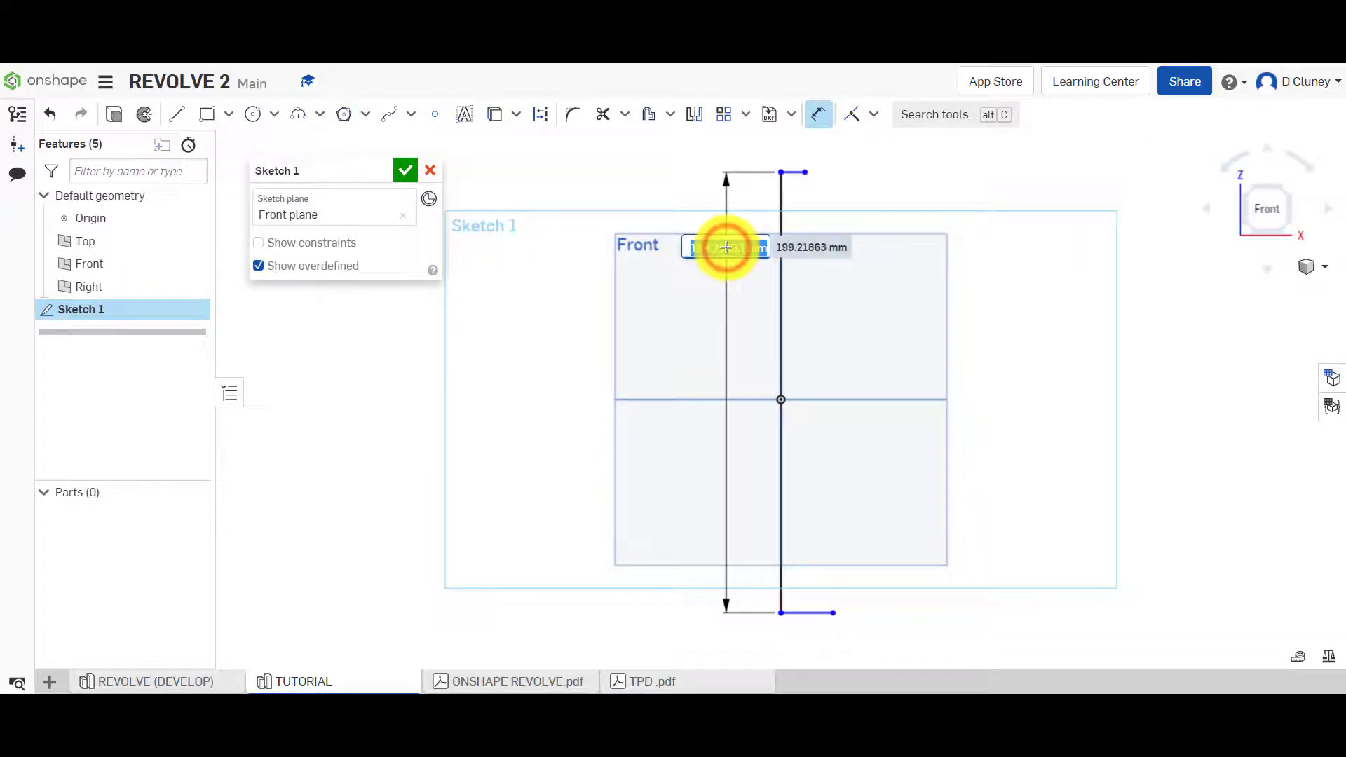
{"action": "type", "text": "200"}
{"action": "key", "text": "Return"}
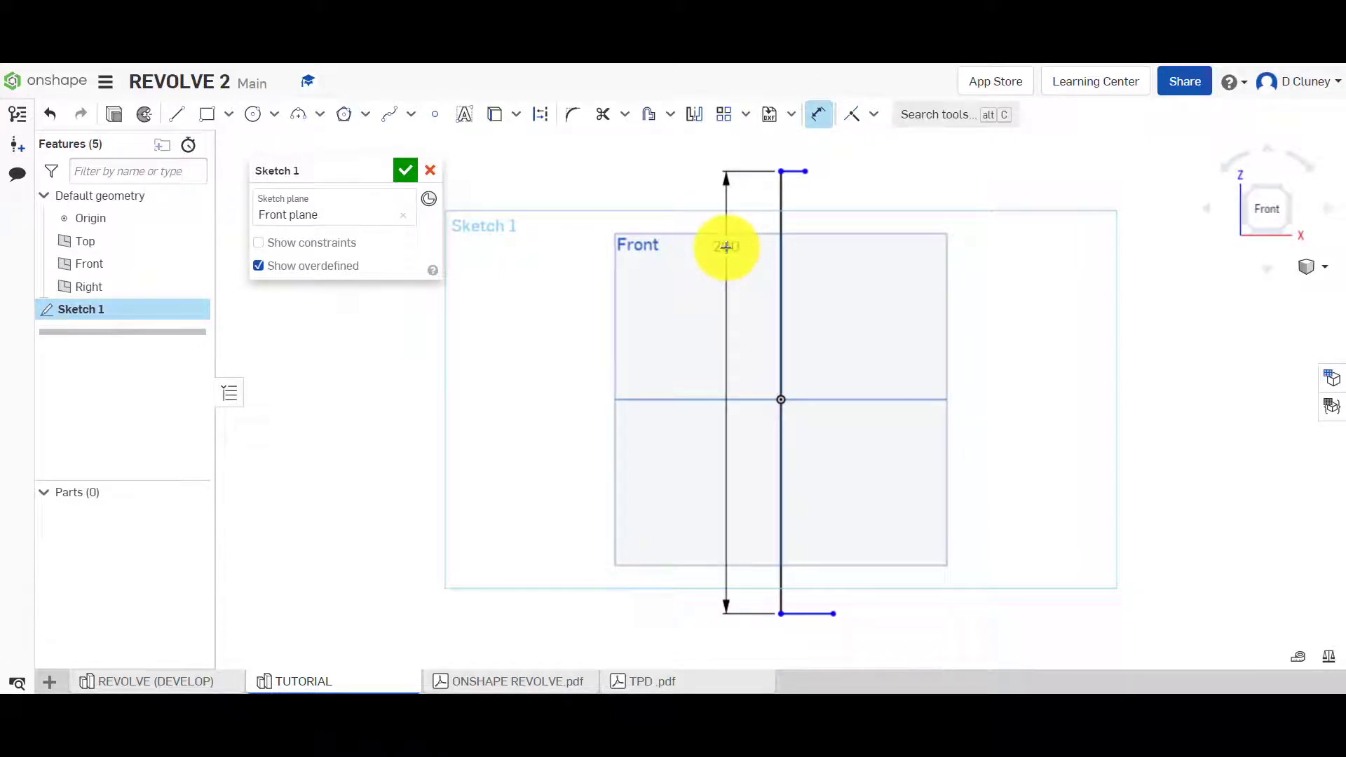
{"action": "left_click", "coordinate": [792, 170]}
{"action": "left_click", "coordinate": [797, 145]}
{"action": "type", "text": "15"}
{"action": "key", "text": "Return"}
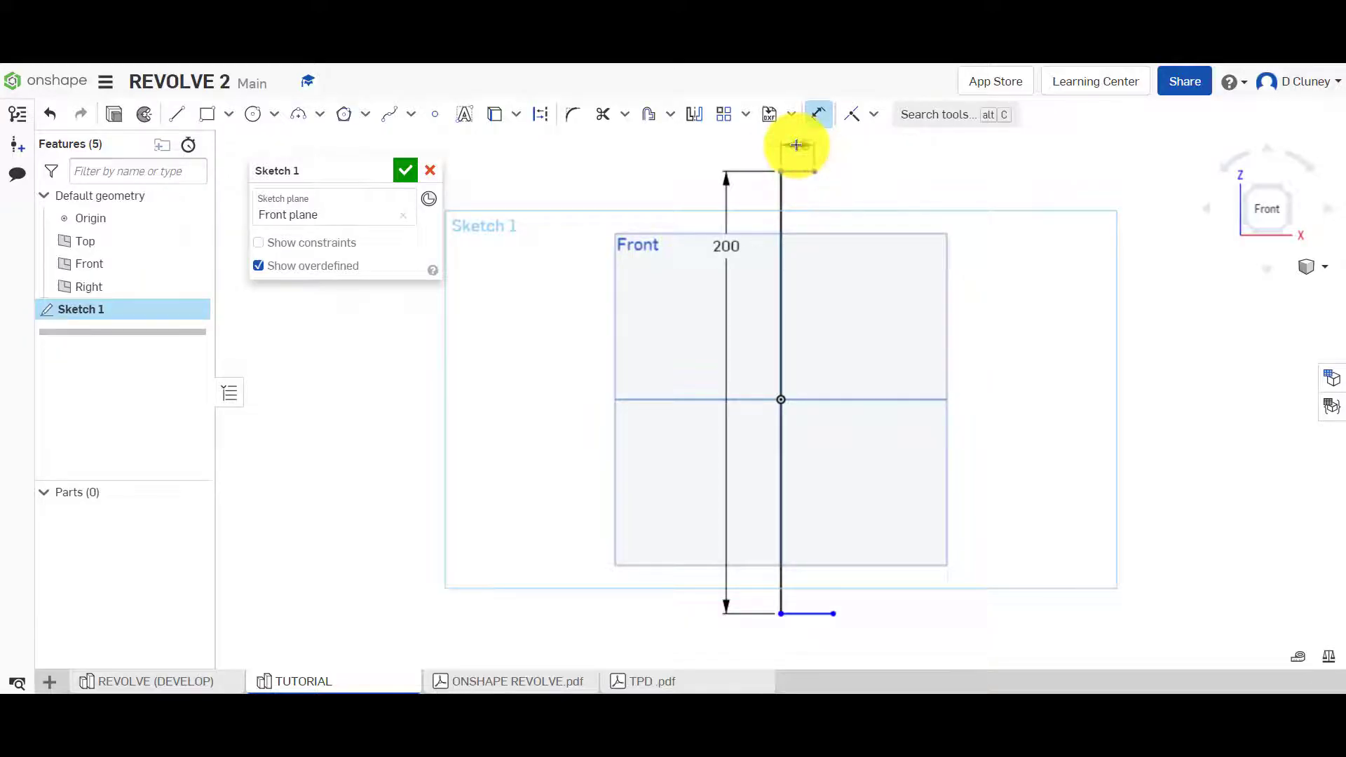
Dimension the bottom line to 25 and add the 100 distance from the bottom to the origin.
{"action": "key", "text": "d"}
{"action": "left_click", "coordinate": [811, 614]}
{"action": "left_click", "coordinate": [813, 636]}
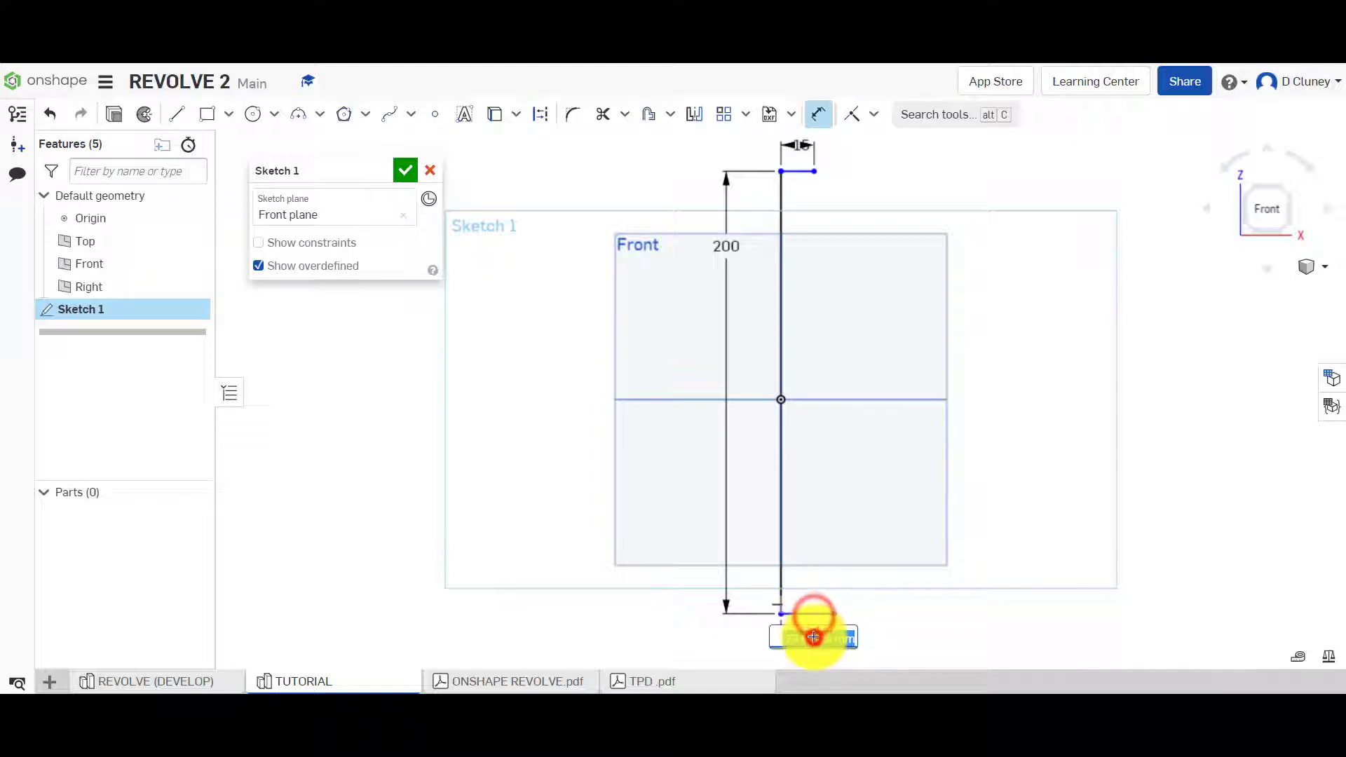
{"action": "type", "text": "25"}
{"action": "key", "text": "Return"}
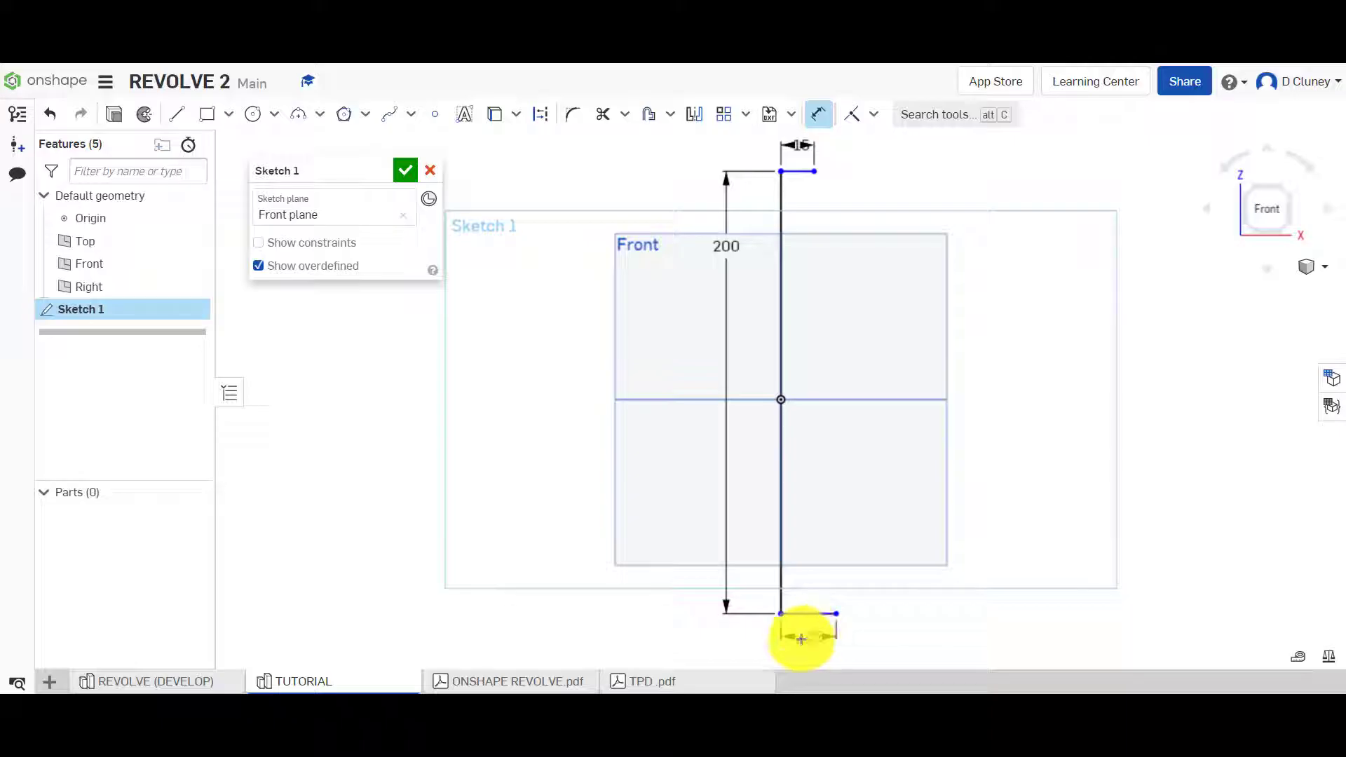
{"action": "key", "text": "Escape"}
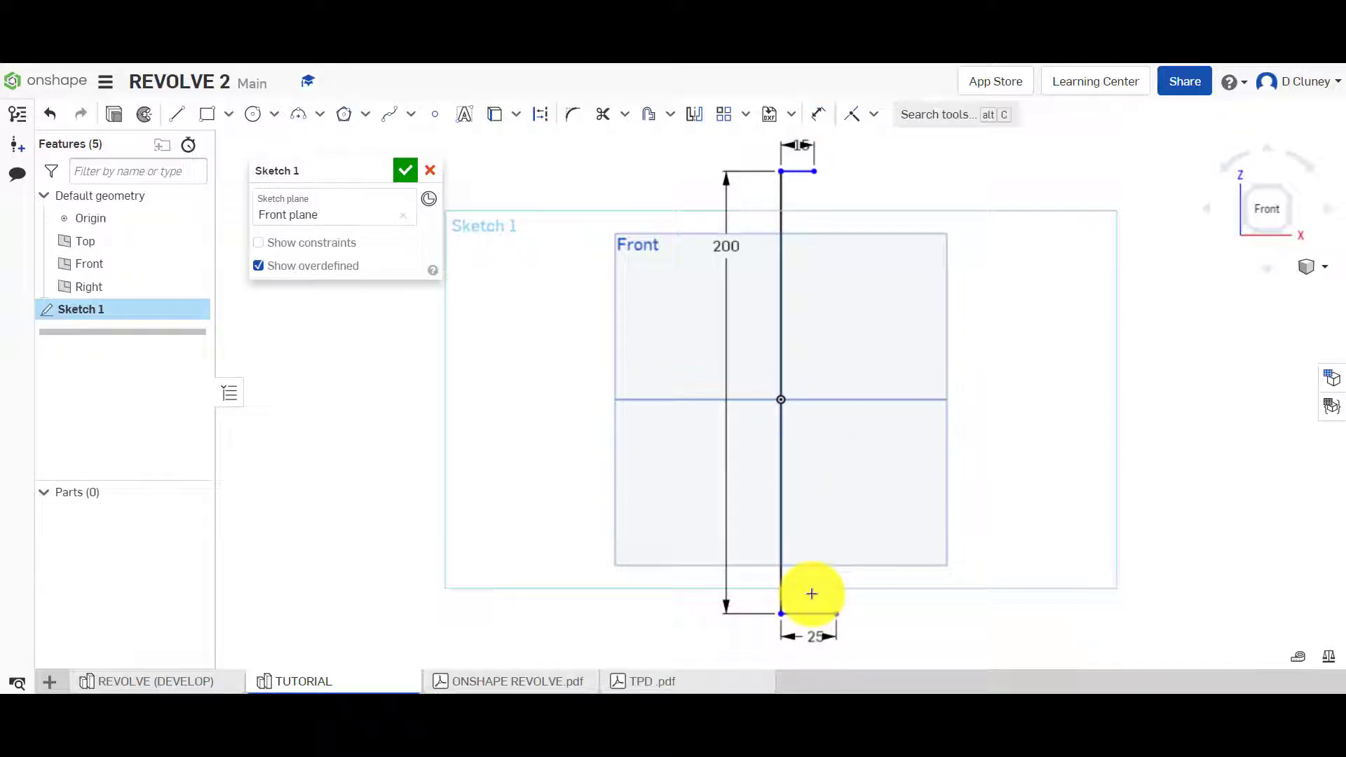
{"action": "key", "text": "u"}
{"action": "left_click", "coordinate": [812, 613]}
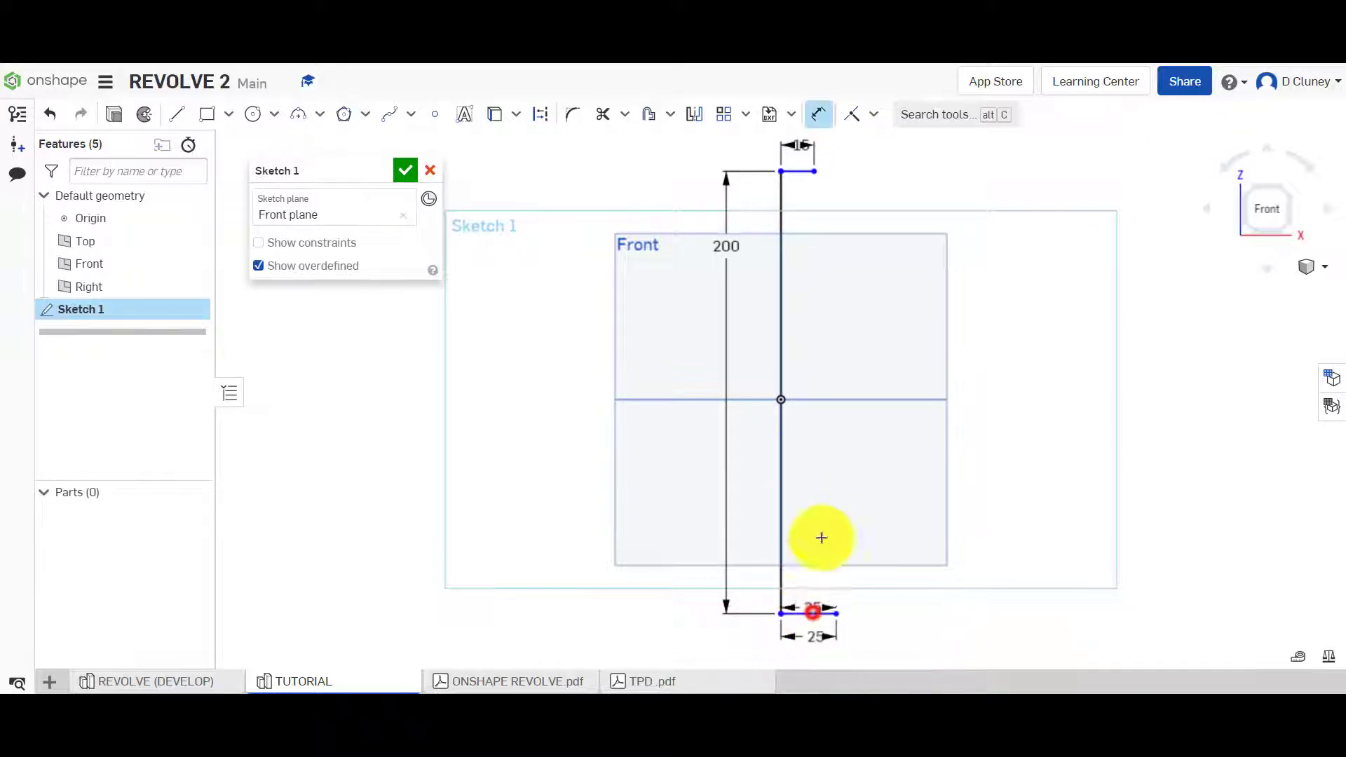
{"action": "left_click", "coordinate": [820, 396]}
{"action": "left_click", "coordinate": [600, 423]}
{"action": "key", "text": "Return"}
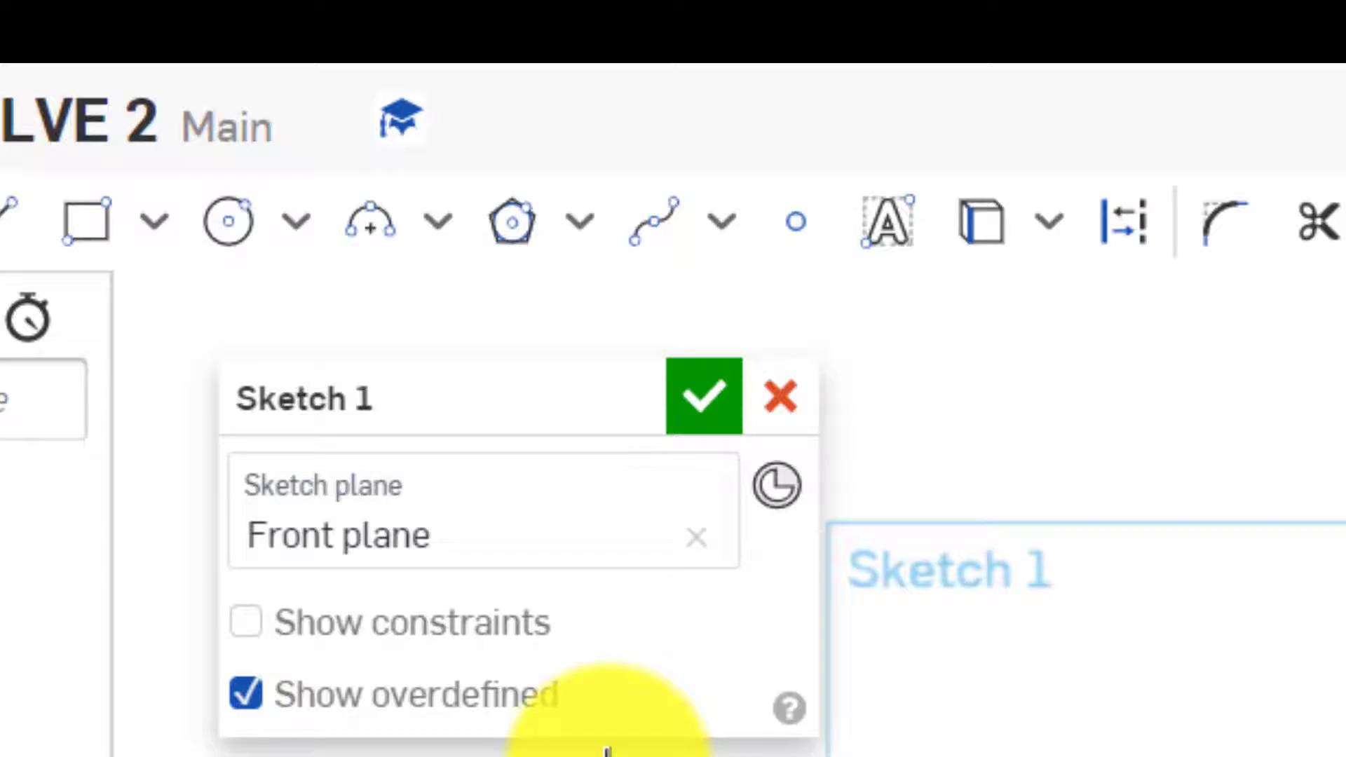
Draw a wavy spline from the top endpoint to the 25 base line's end, then reshape its lower curve.
{"action": "left_click", "coordinate": [653, 222]}
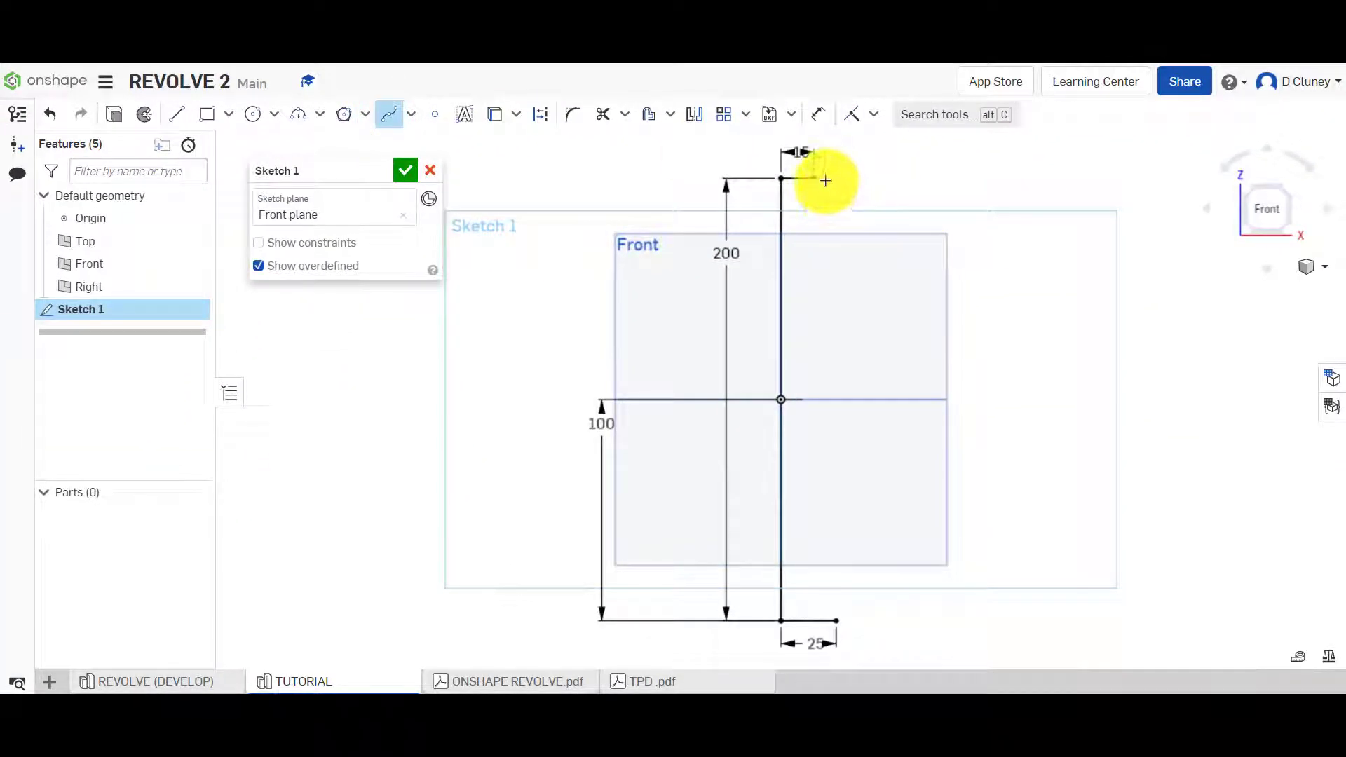
{"action": "left_click", "coordinate": [813, 178]}
{"action": "left_click", "coordinate": [921, 292]}
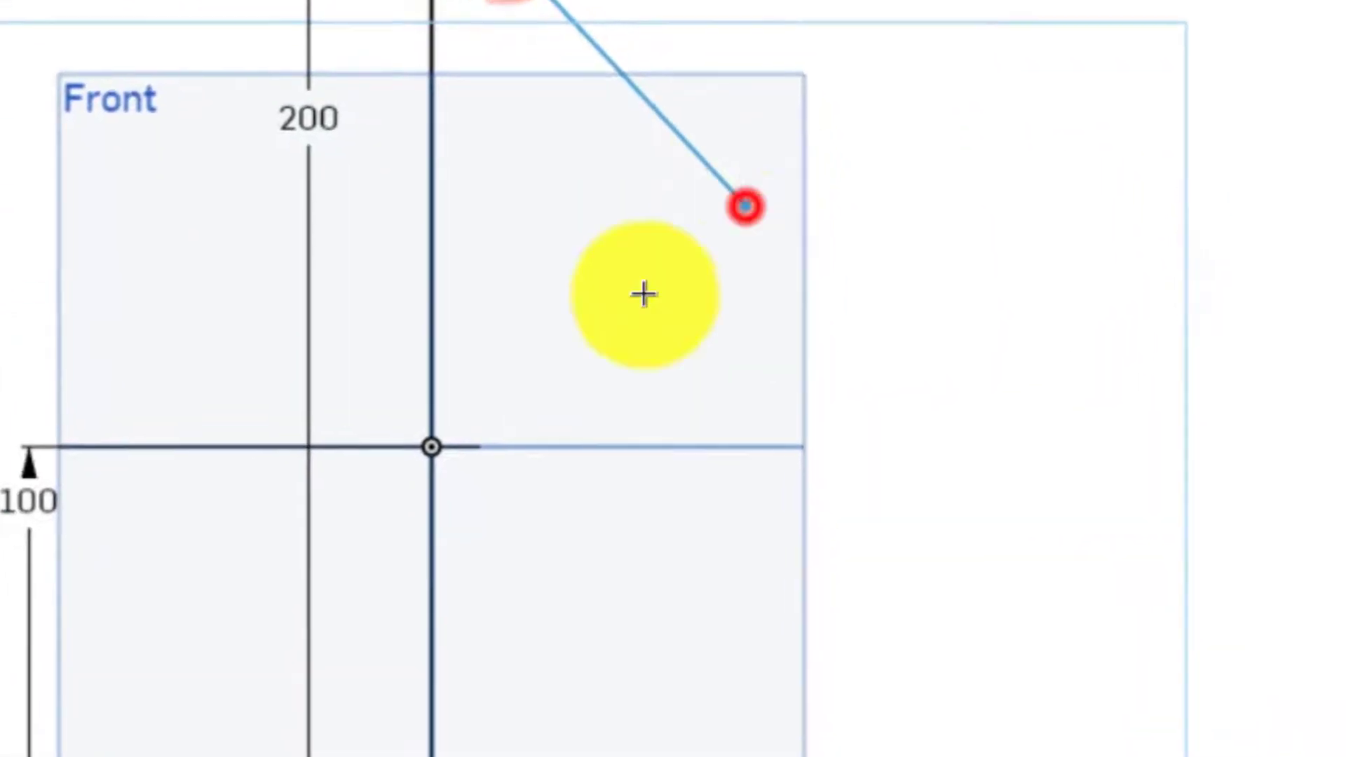
{"action": "left_click", "coordinate": [521, 371]}
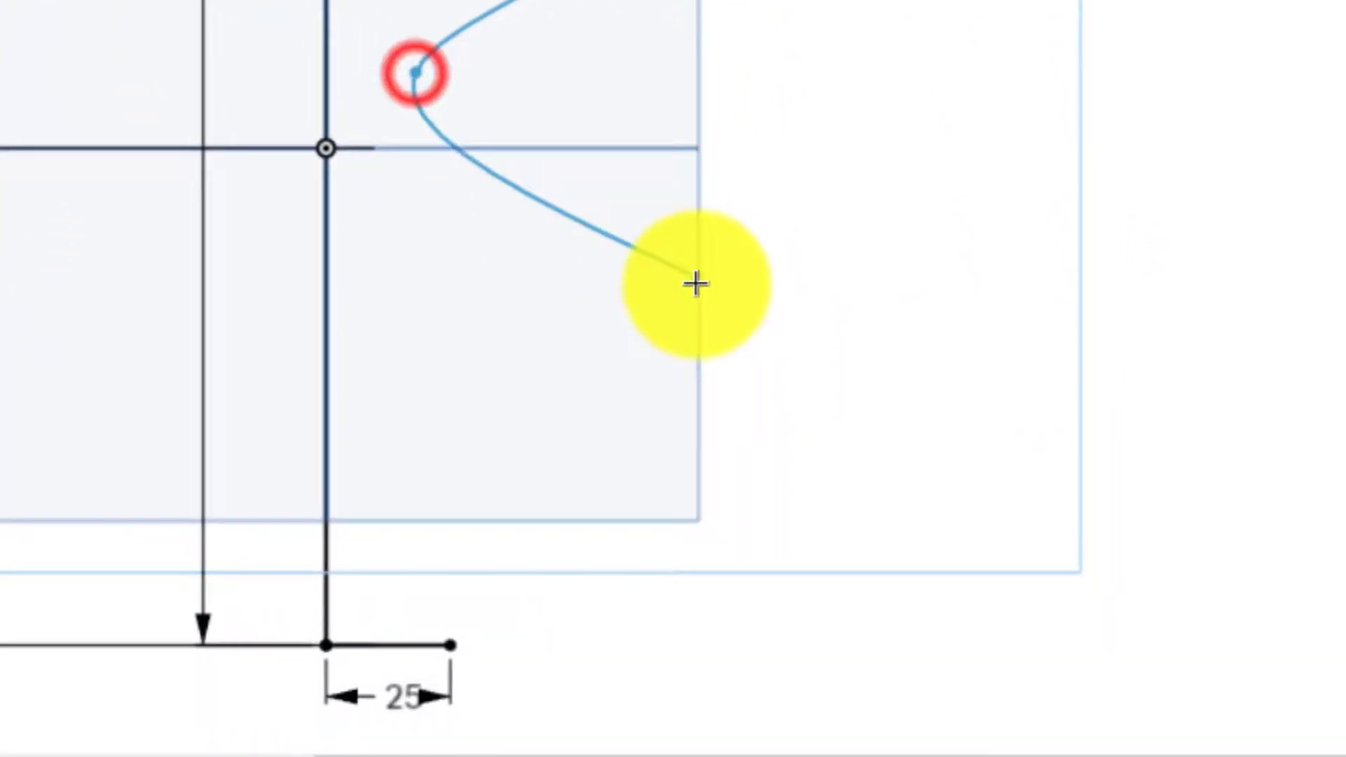
{"action": "left_click", "coordinate": [801, 582]}
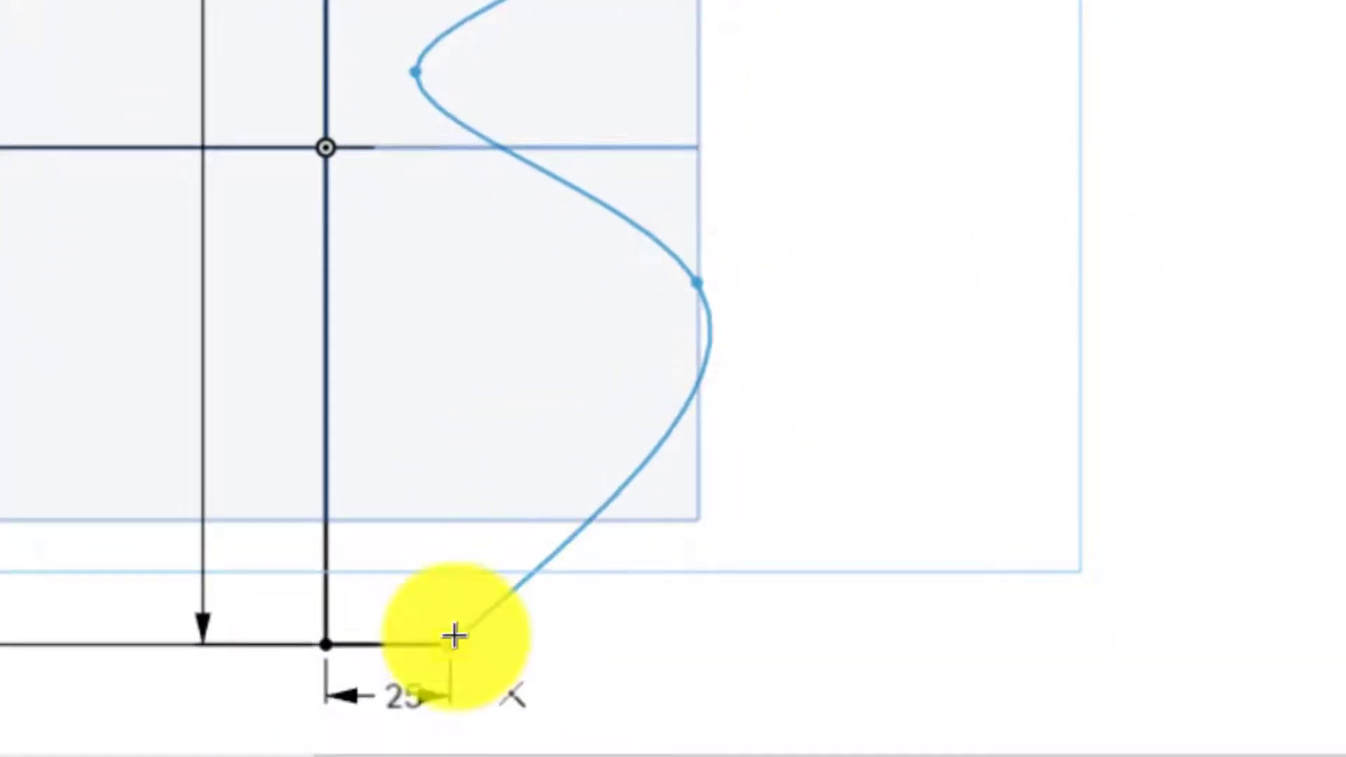
{"action": "left_click", "coordinate": [451, 639]}
{"action": "key", "text": "Escape"}
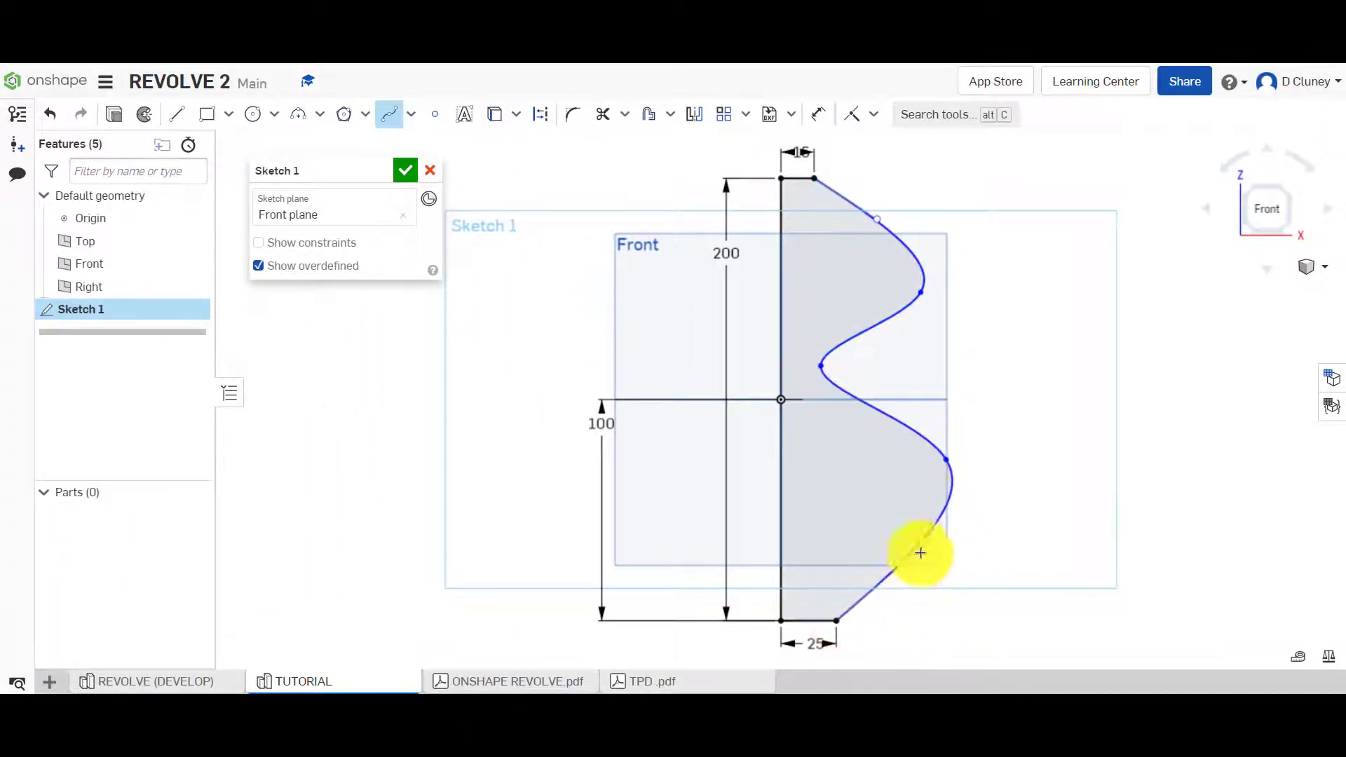
{"action": "key", "text": "Escape"}
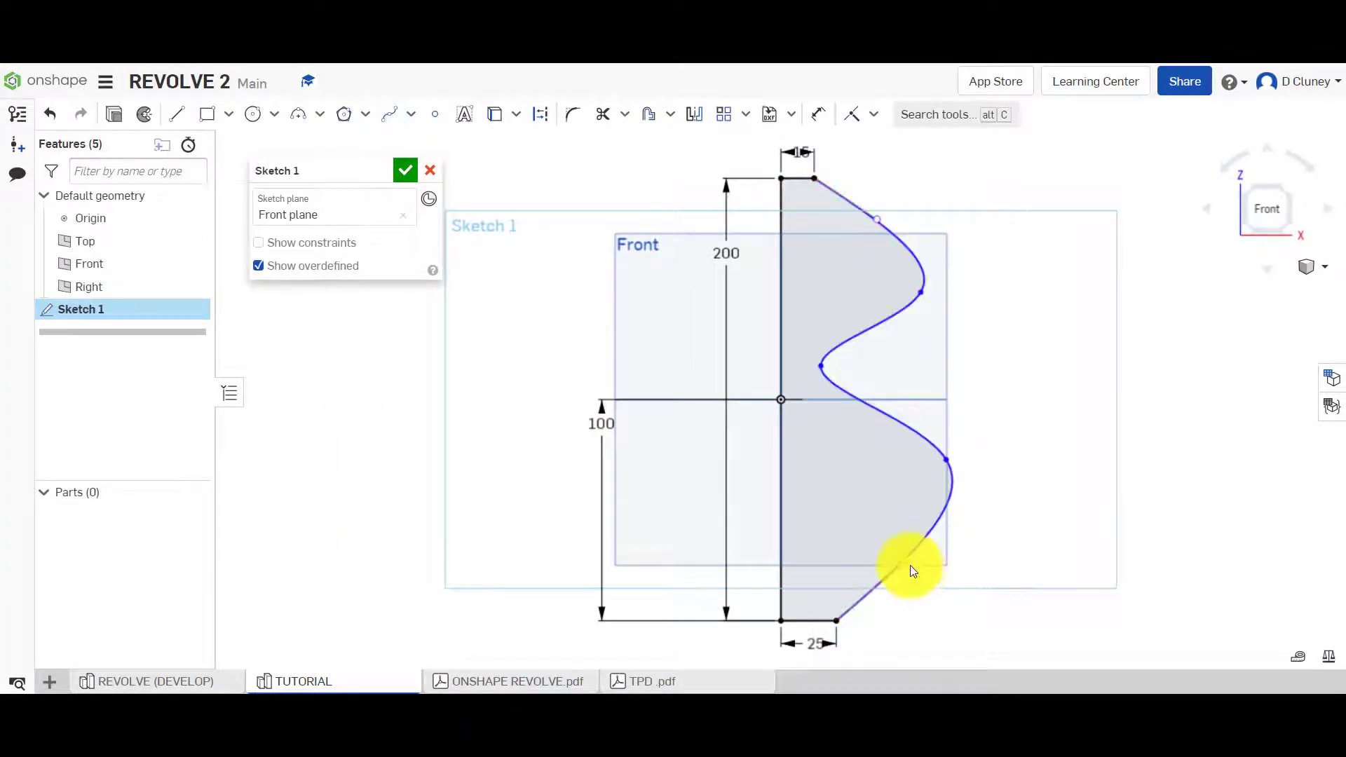
{"action": "mouse_move", "coordinate": [908, 563]}
{"action": "left_mouse_down"}
{"action": "mouse_move", "coordinate": [922, 570]}
{"action": "mouse_move", "coordinate": [918, 559]}
{"action": "left_mouse_up"}
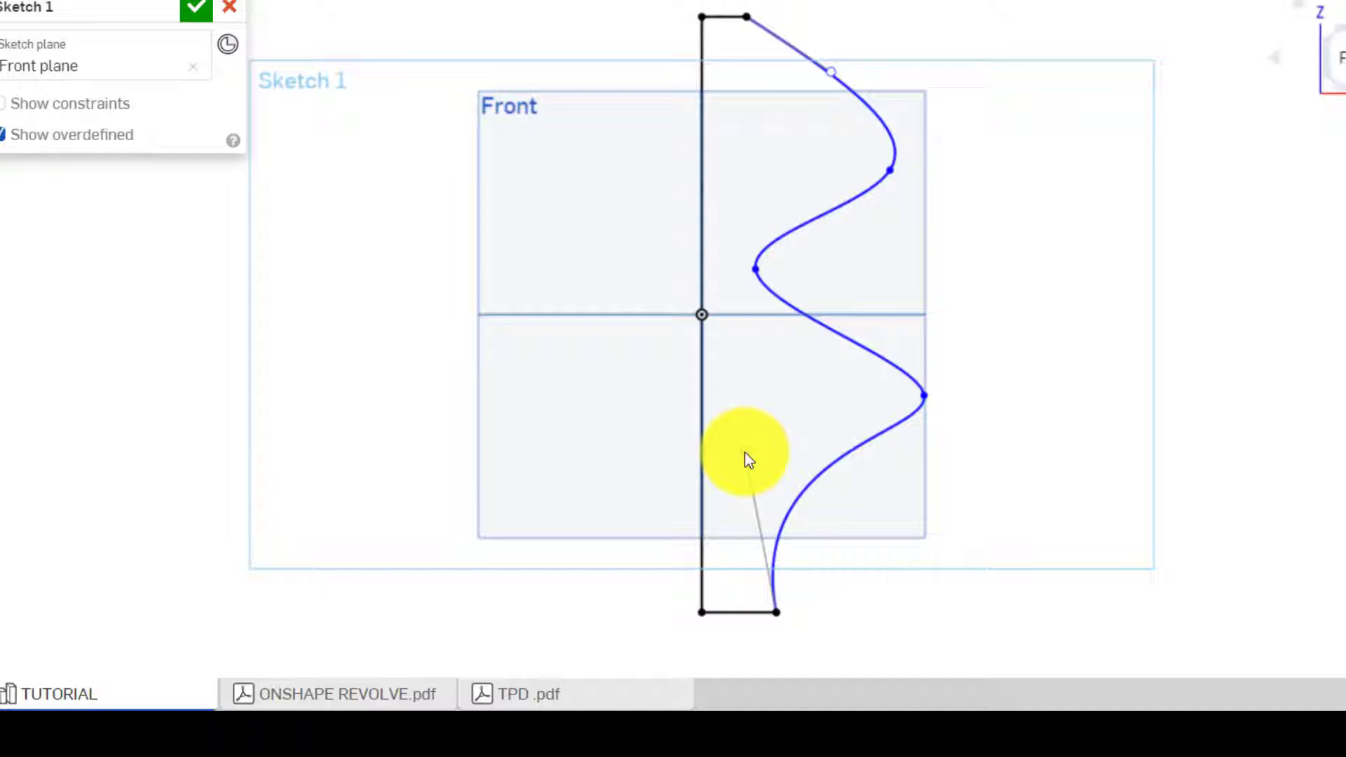
{"action": "left_click_drag", "start_coordinate": [954, 439], "coordinate": [759, 295]}
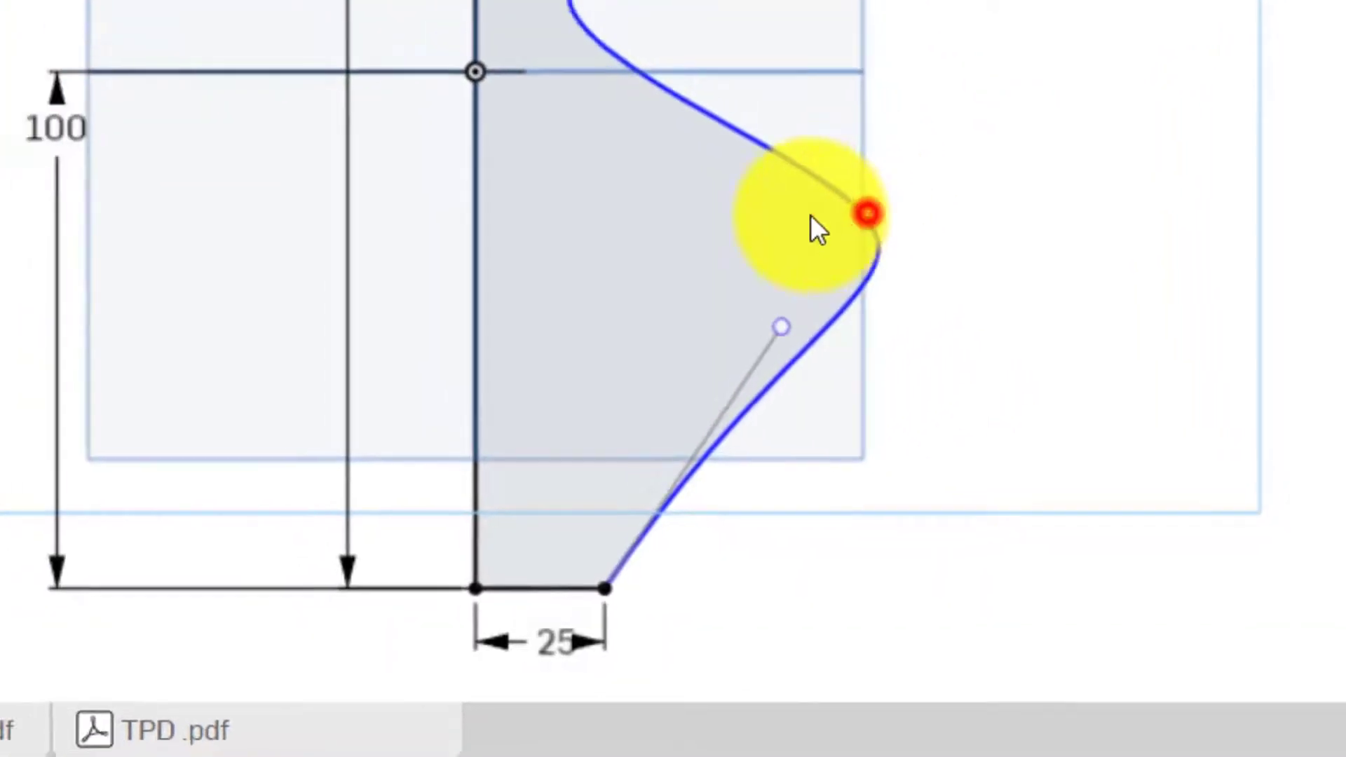
Delete the wavy spline and compare against the REVOLVE (DEVELOP) reference sketch.
{"action": "left_click_drag", "start_coordinate": [810, 214], "coordinate": [896, 192]}
{"action": "left_click", "coordinate": [899, 315]}
{"action": "key", "text": "Delete"}
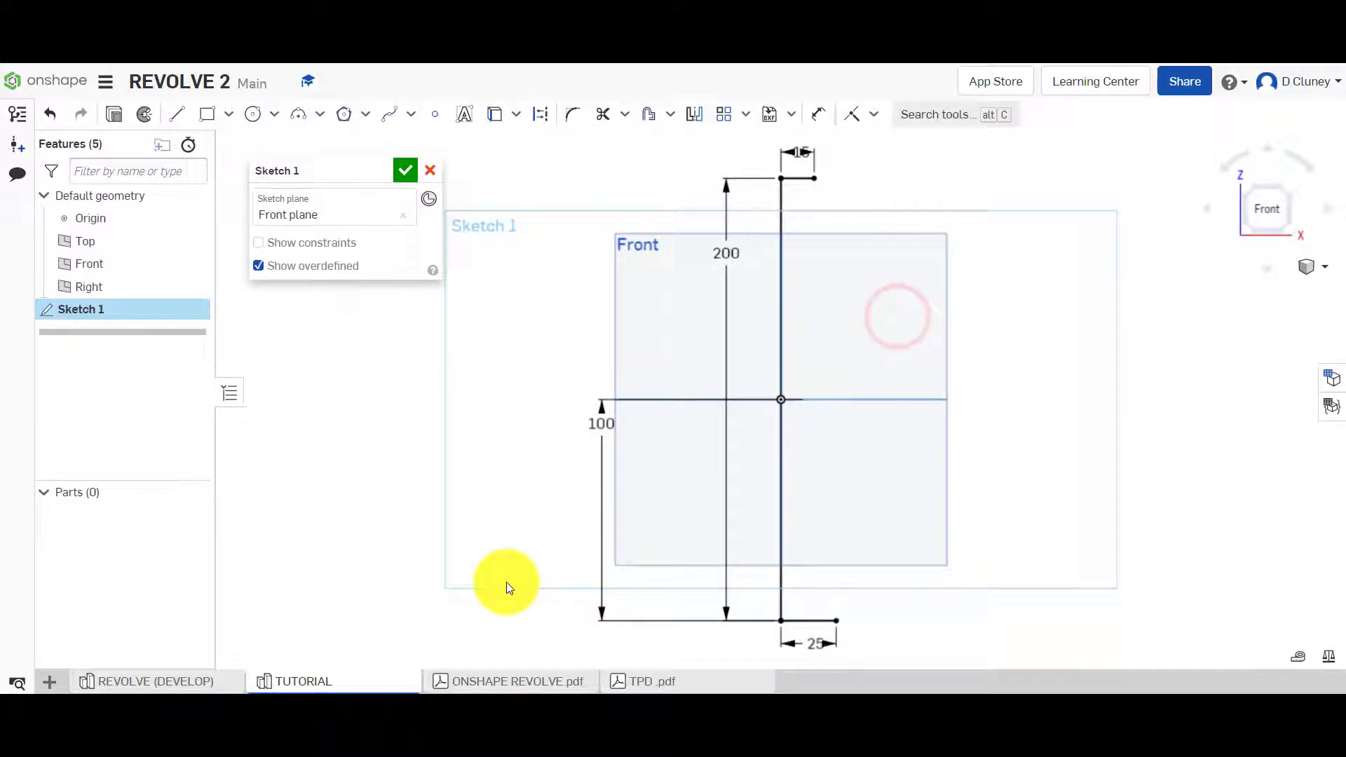
{"action": "left_click", "coordinate": [161, 683]}
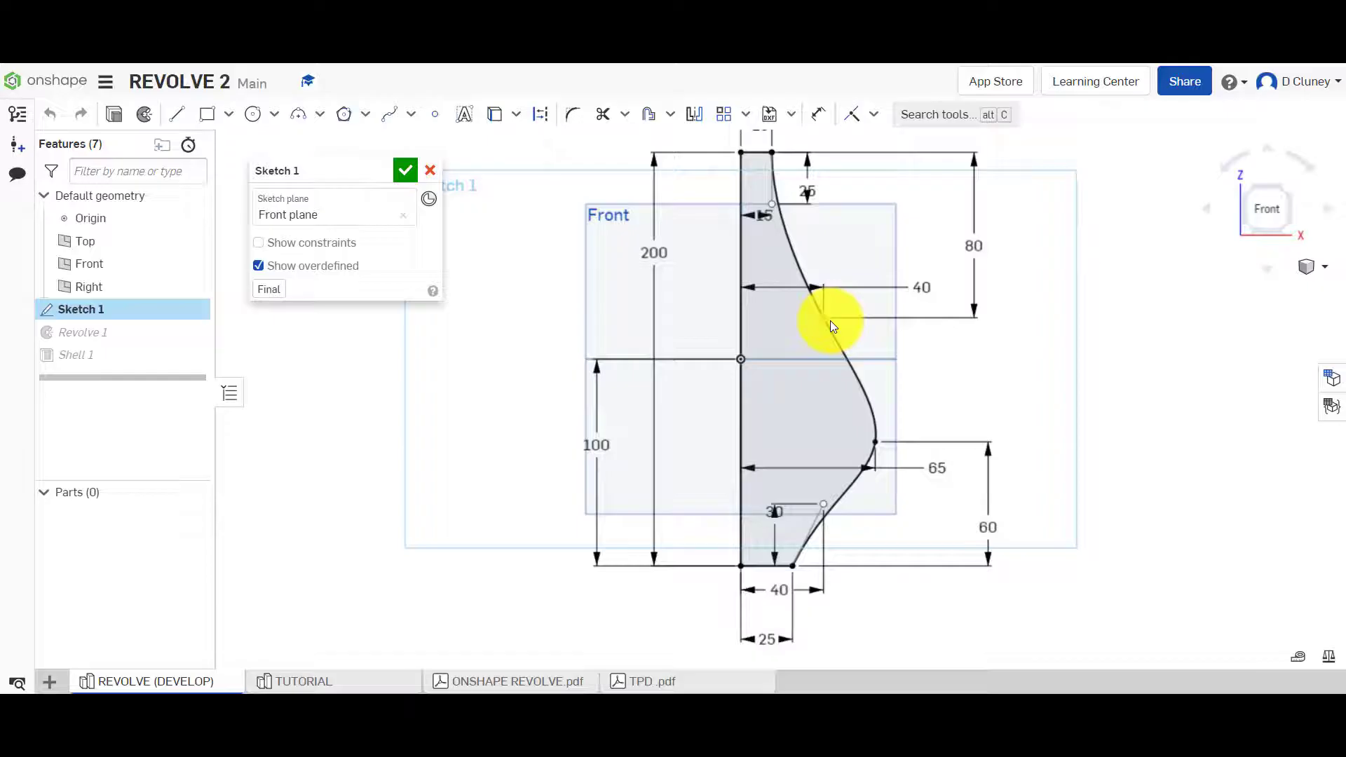
{"action": "left_click", "coordinate": [358, 683]}
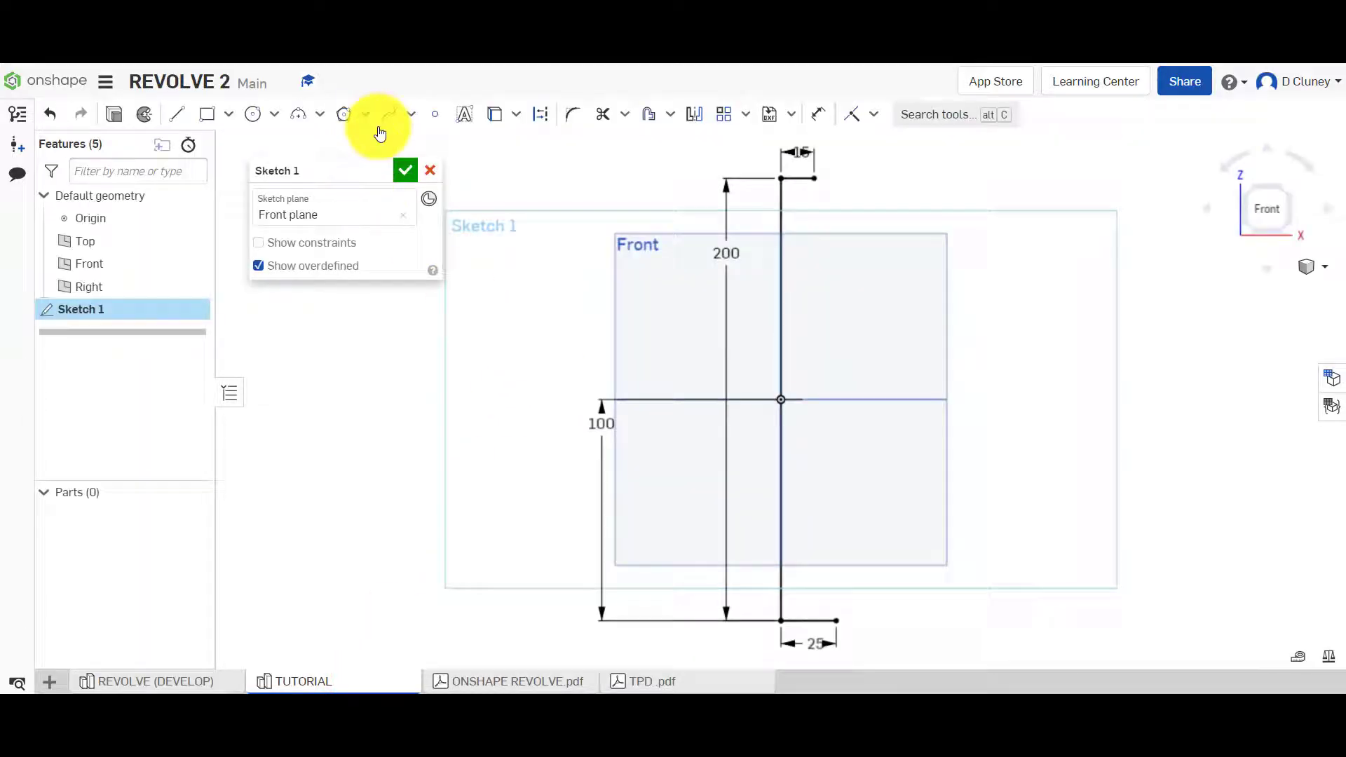
Draw a smoother four-point spline from the top line's end to the 25 base line's end.
{"action": "left_click", "coordinate": [389, 116]}
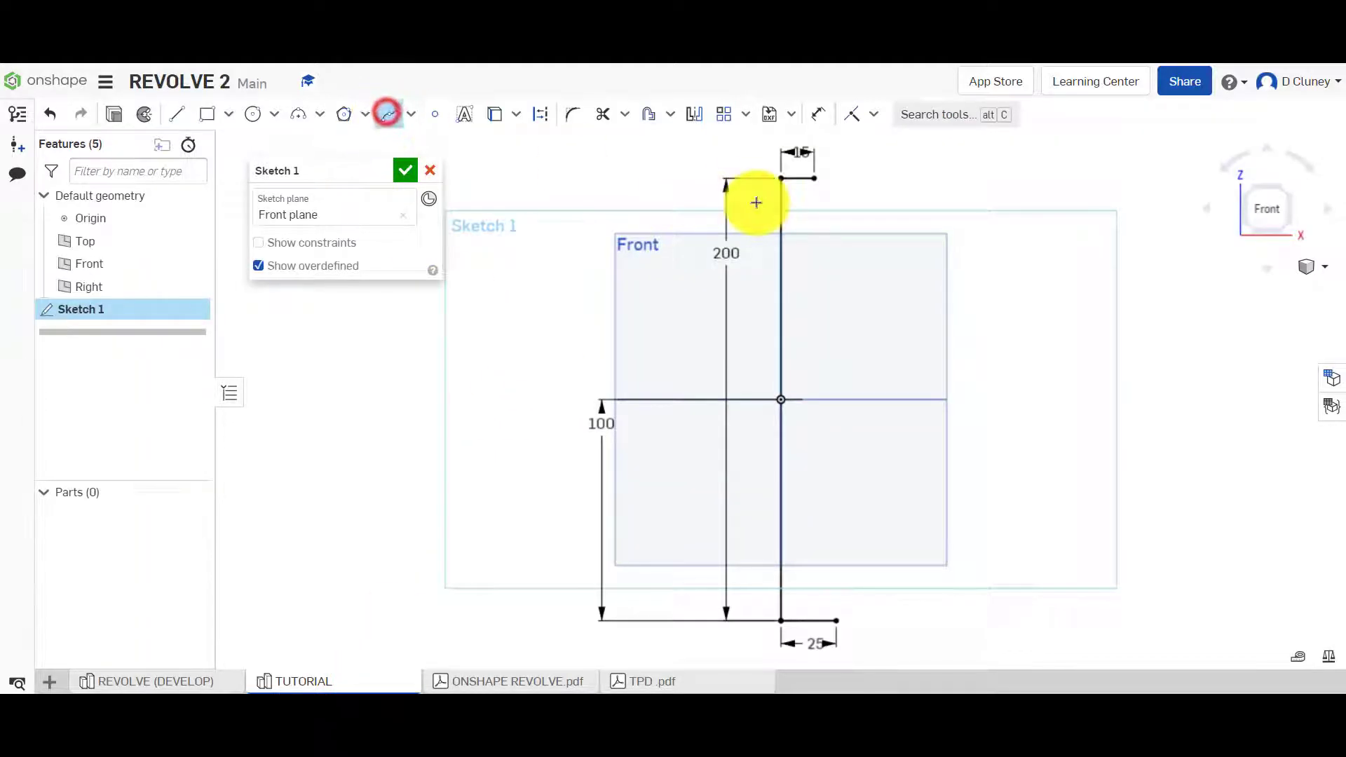
{"action": "left_click", "coordinate": [813, 178]}
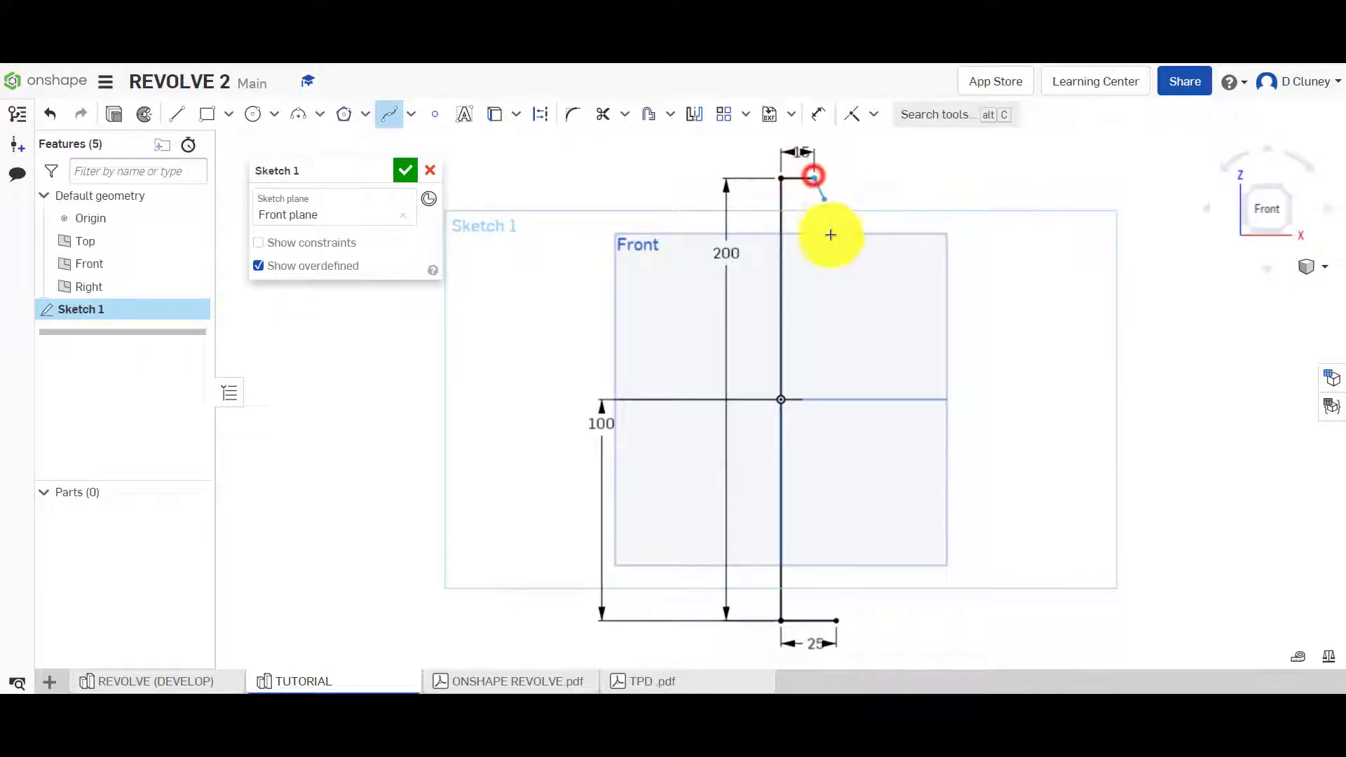
{"action": "left_click", "coordinate": [842, 301]}
{"action": "left_click", "coordinate": [881, 520]}
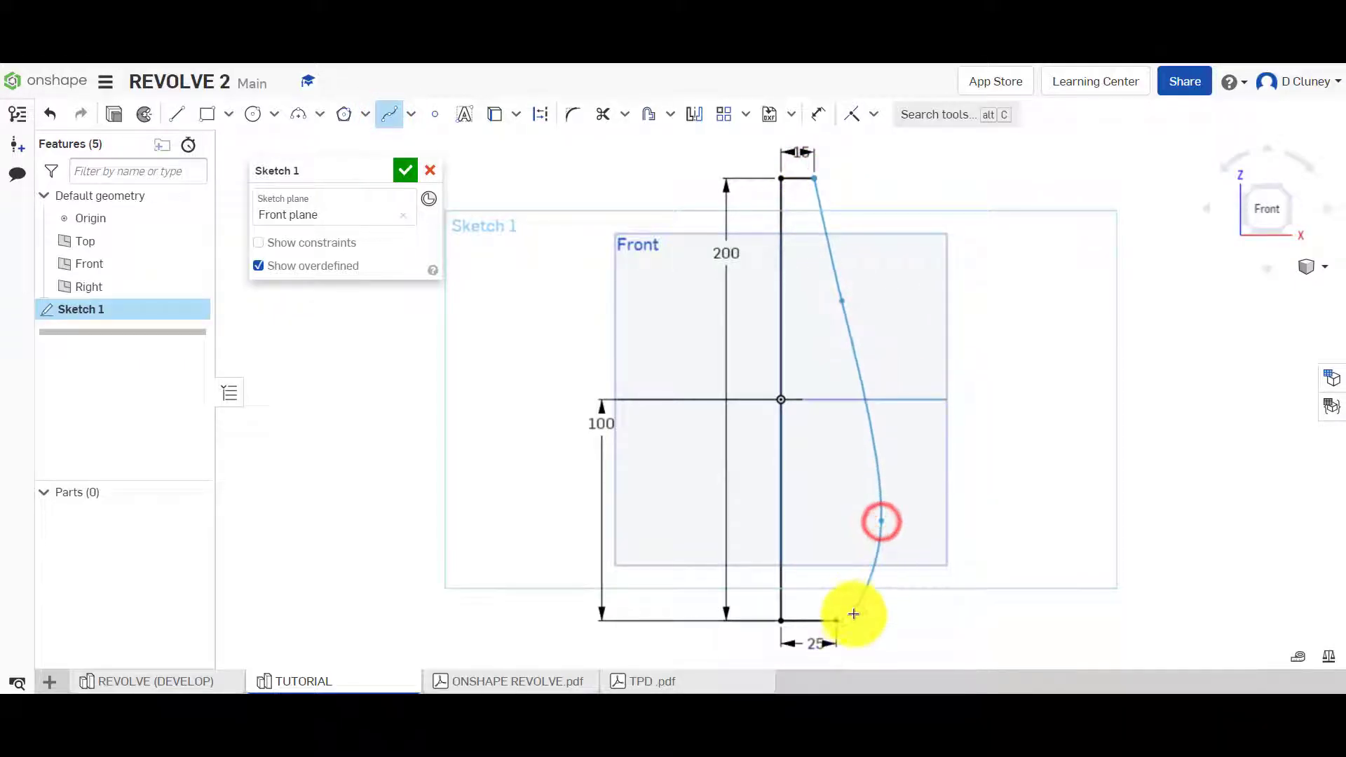
{"action": "left_click", "coordinate": [837, 621]}
{"action": "key", "text": "Escape"}
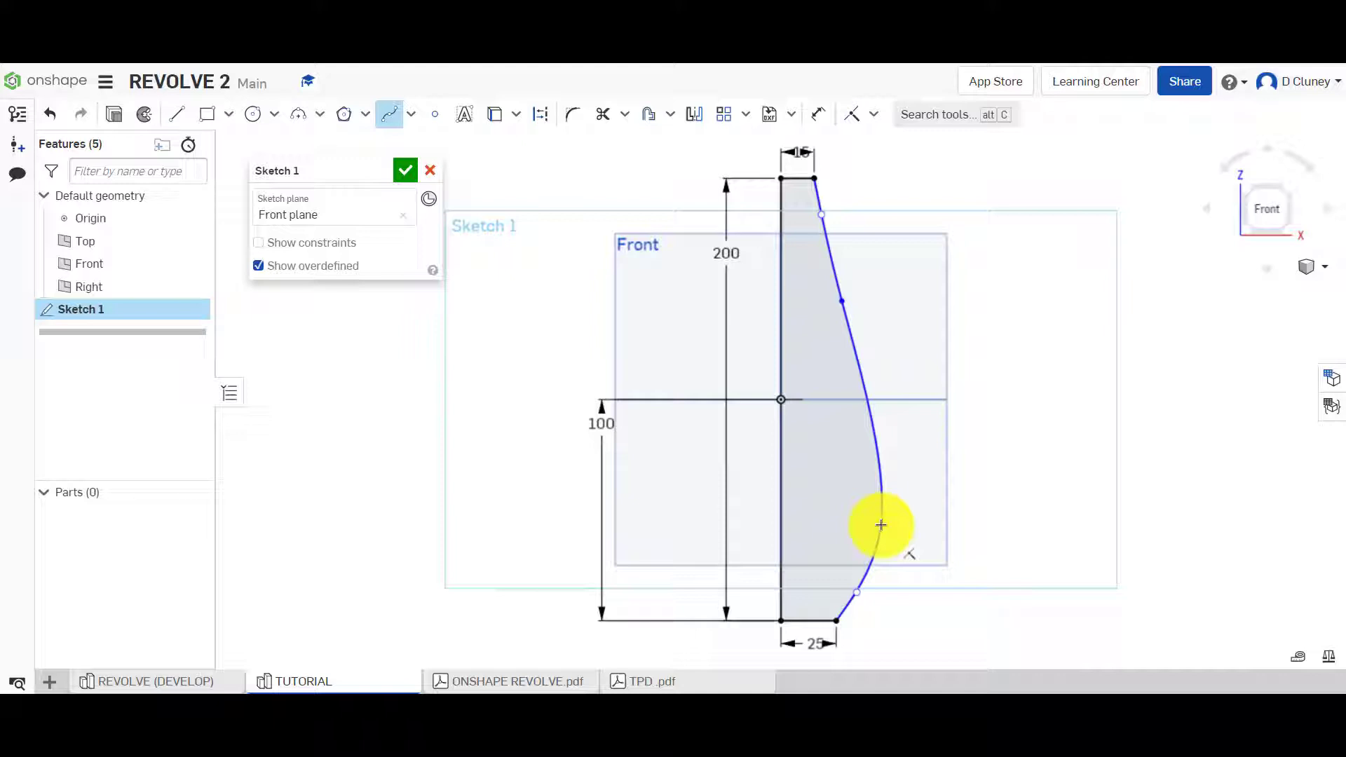
{"action": "key", "text": "d"}
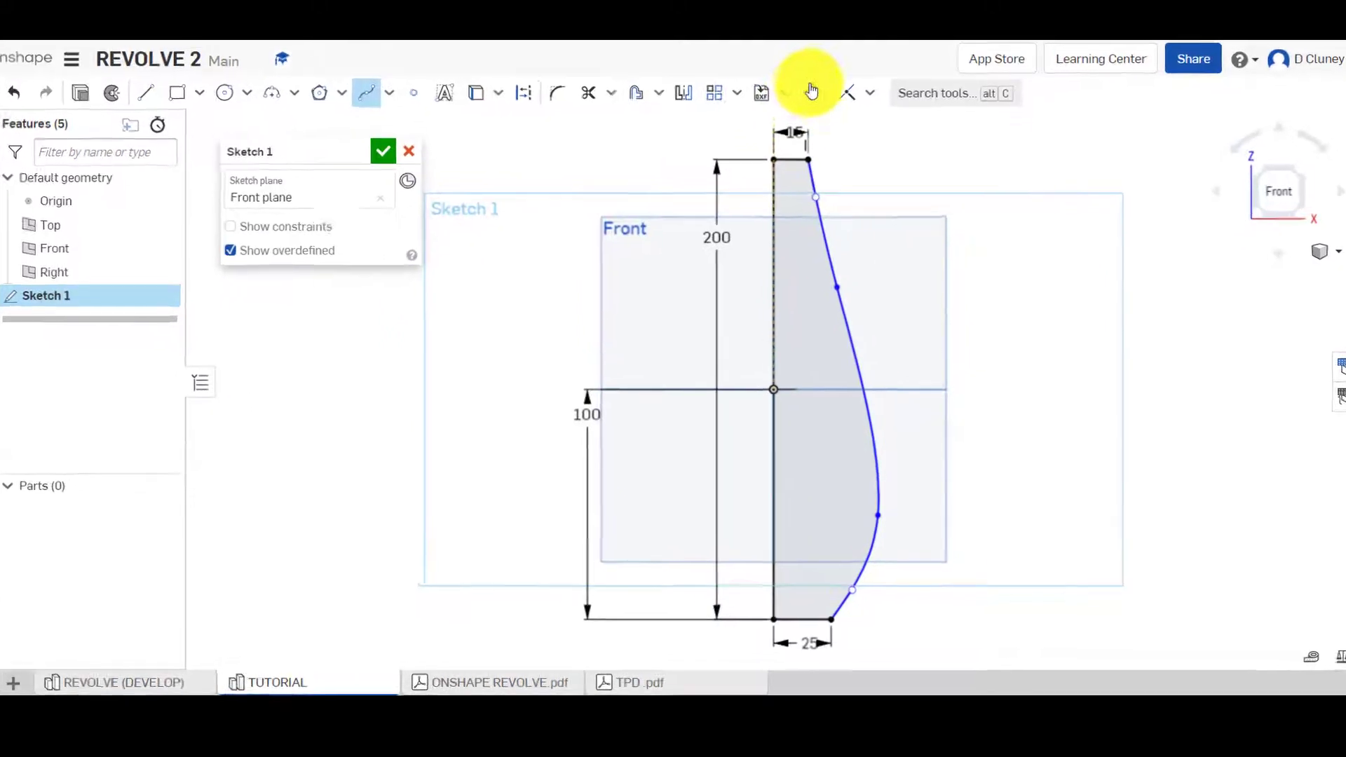
Add a height dimension from the base and a width dimension from the axis to the spline's bulge point.
{"action": "left_click", "coordinate": [724, 603]}
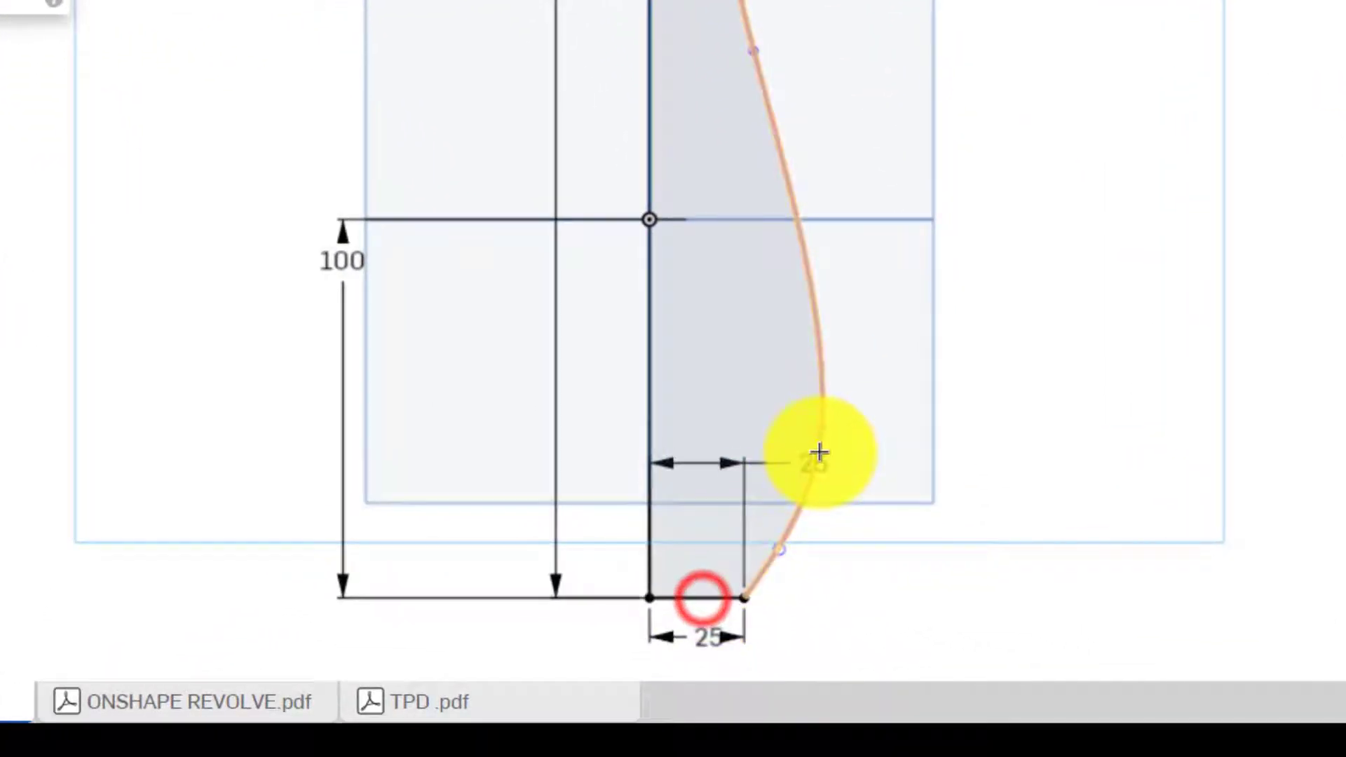
{"action": "left_click", "coordinate": [823, 427]}
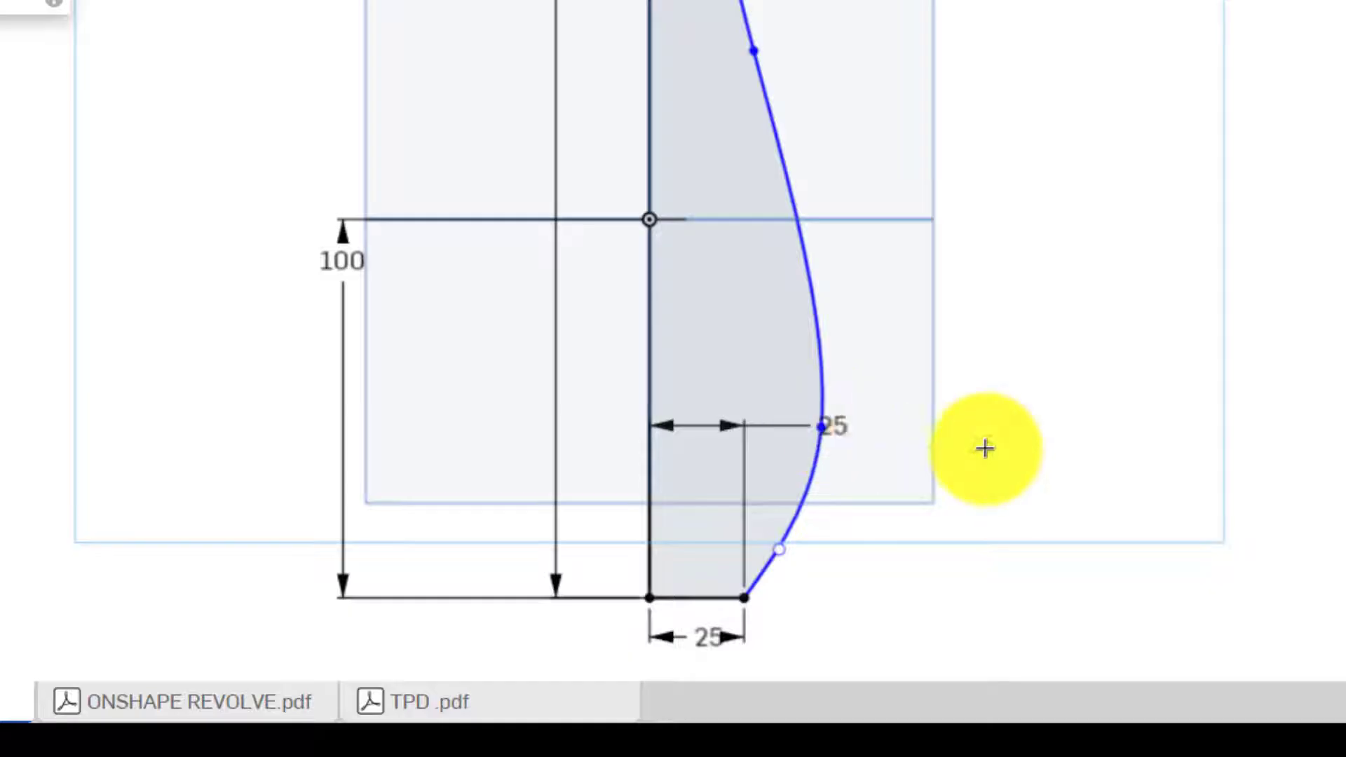
{"action": "left_click", "coordinate": [830, 420]}
{"action": "left_click", "coordinate": [1004, 471]}
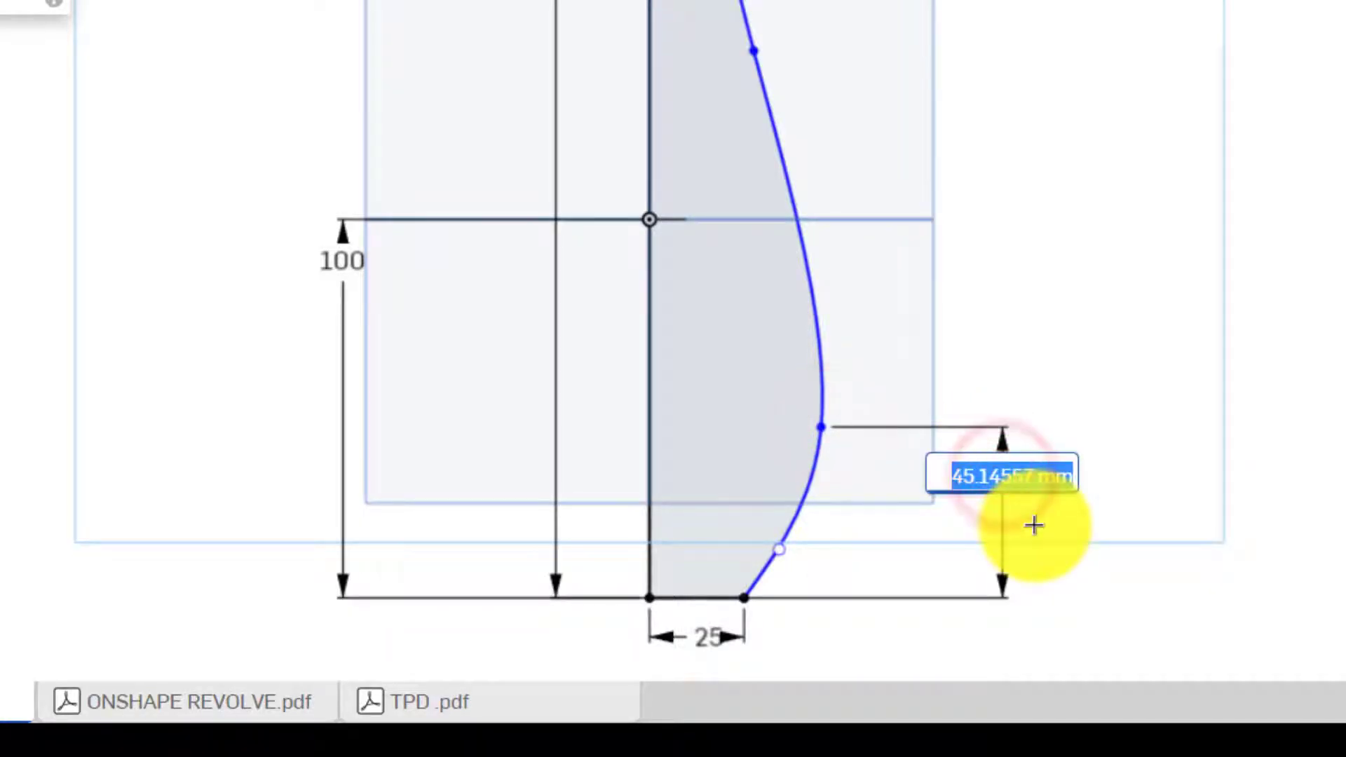
{"action": "key", "text": "Return"}
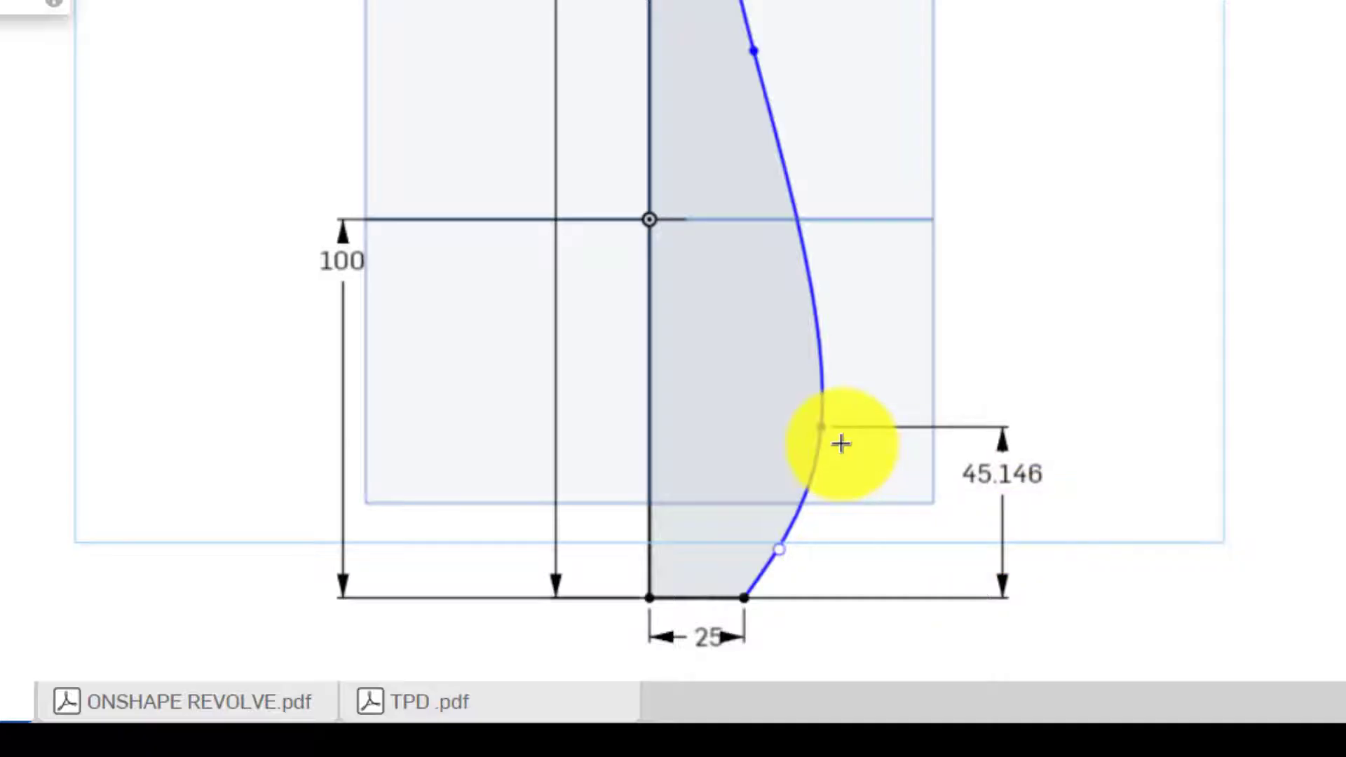
{"action": "left_click", "coordinate": [822, 426]}
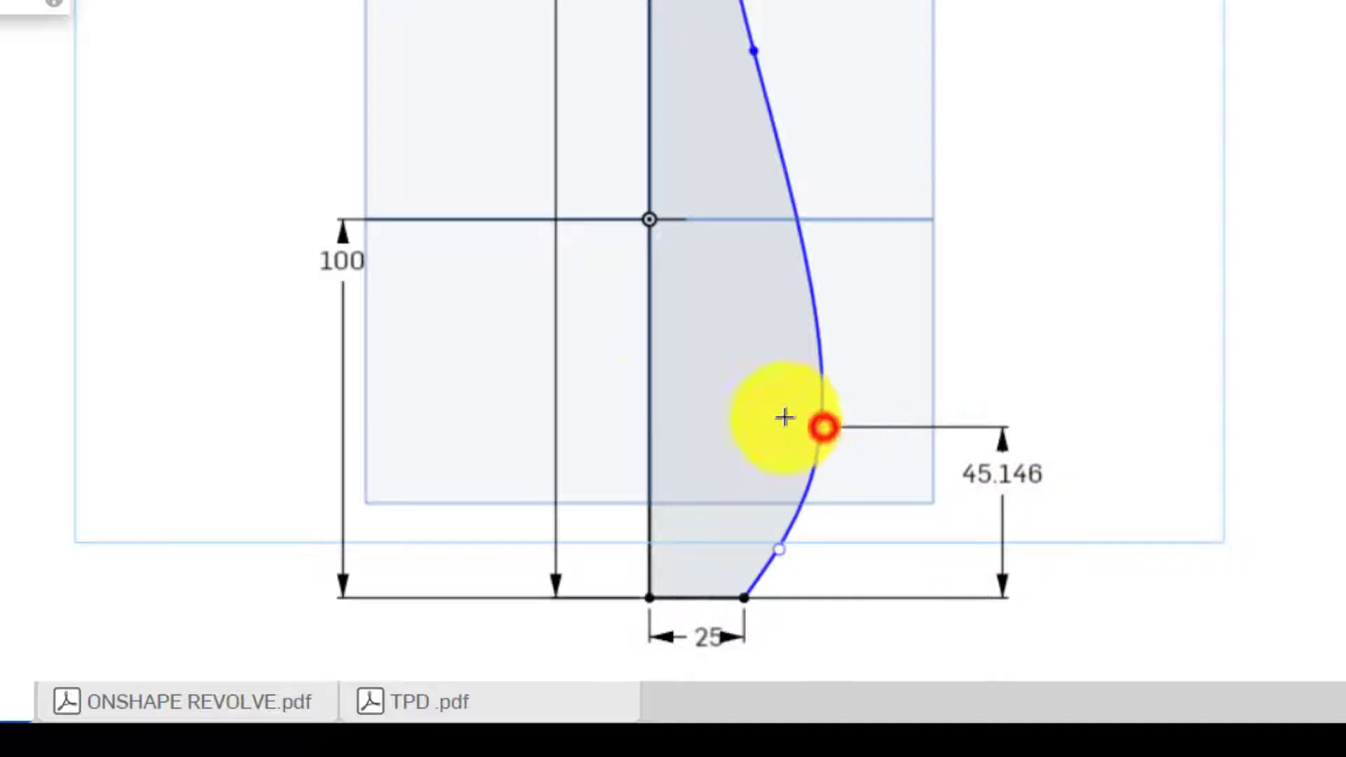
{"action": "left_click", "coordinate": [652, 420]}
{"action": "left_click", "coordinate": [1003, 366]}
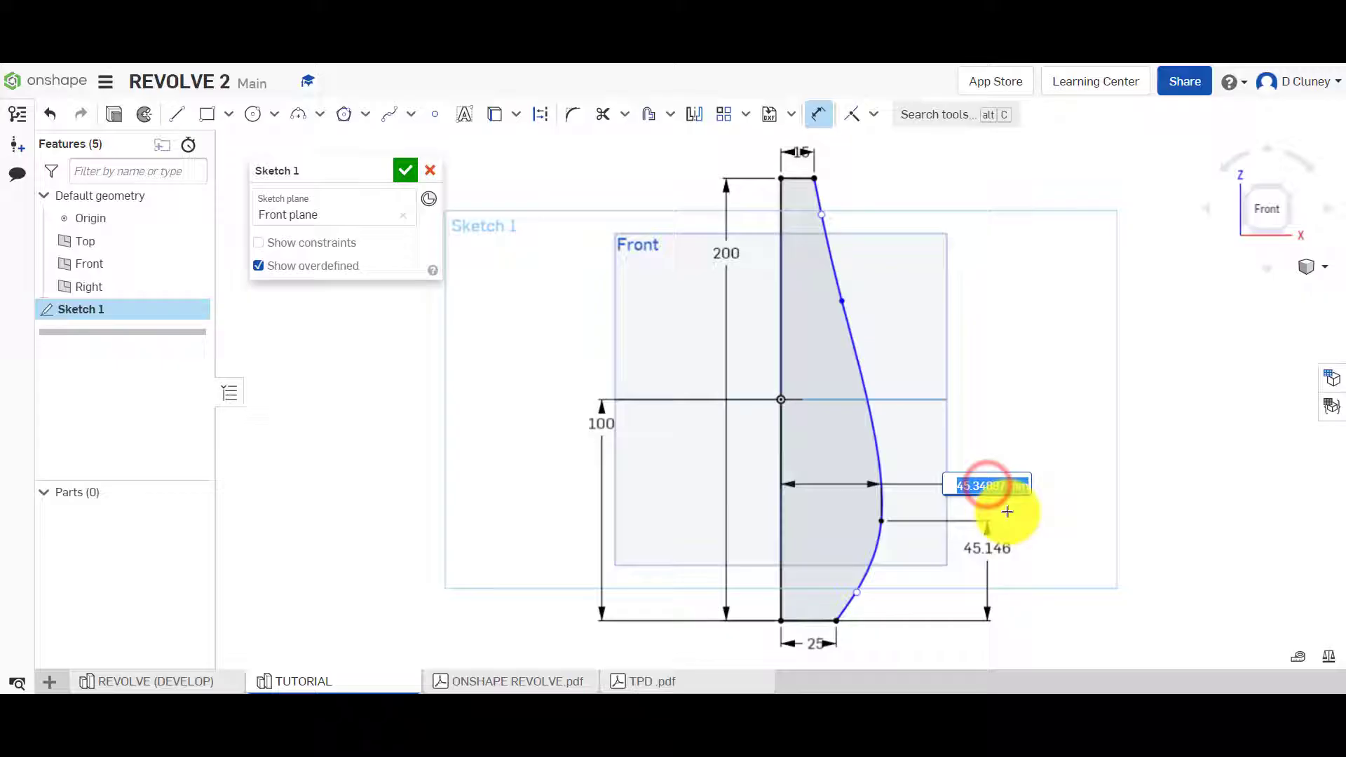
After checking the reference, set the bulge point to 65 from the axis and 60 above the base.
{"action": "left_click", "coordinate": [202, 679]}
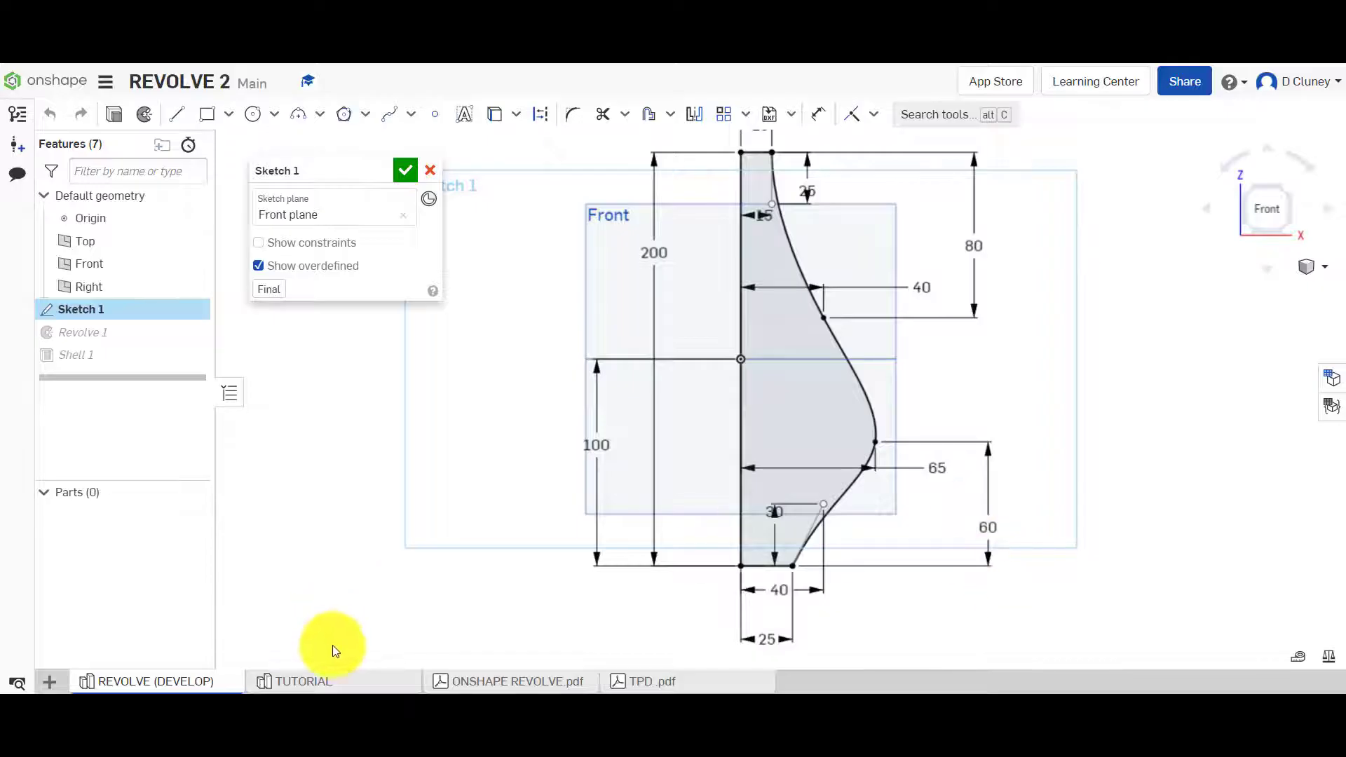
{"action": "left_click", "coordinate": [334, 682]}
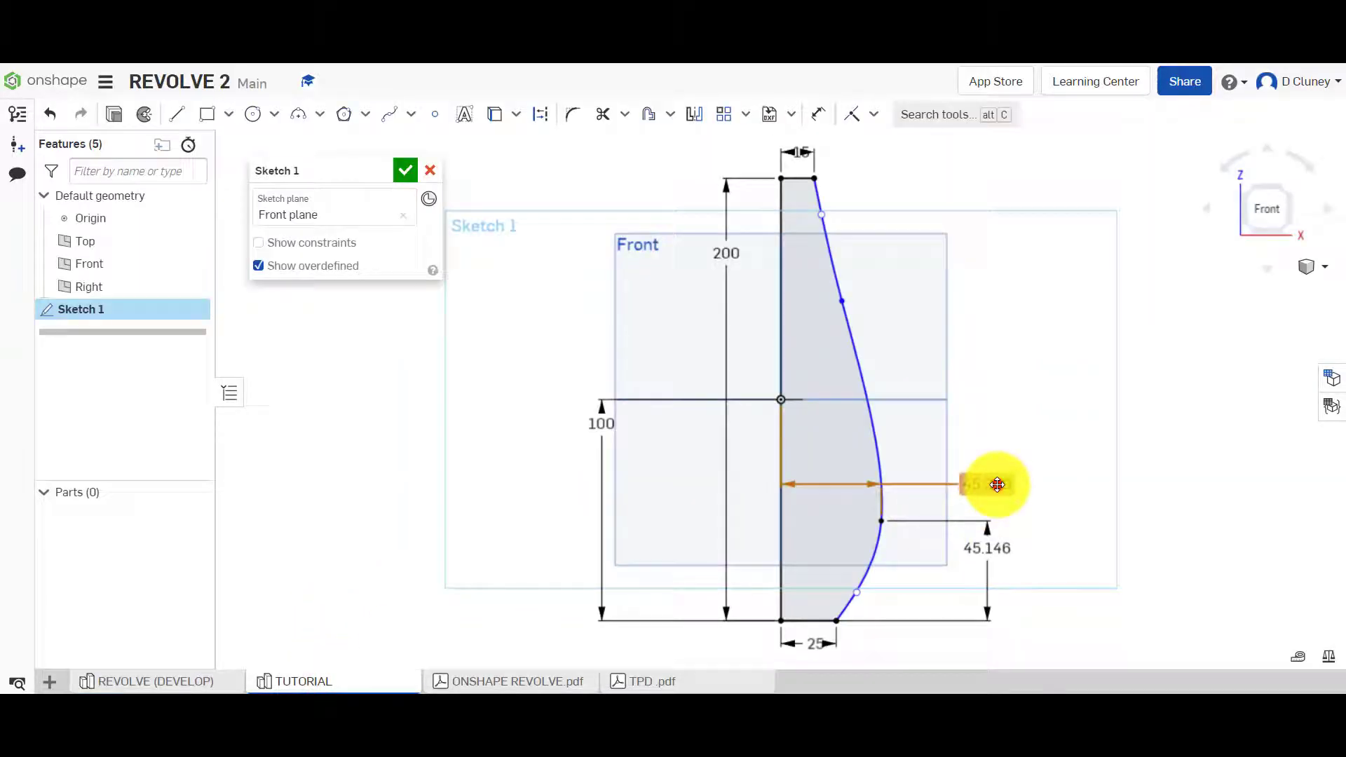
{"action": "type", "text": "65"}
{"action": "key", "text": "Return"}
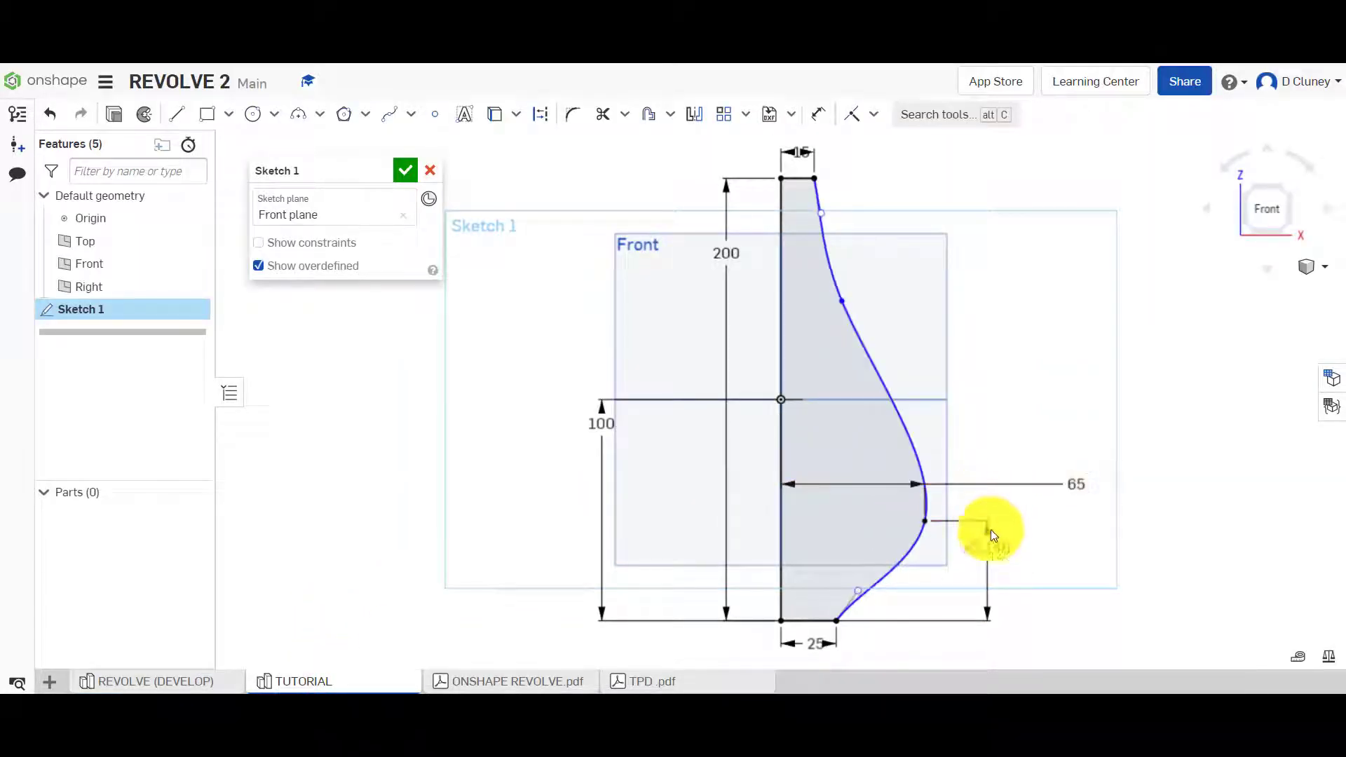
{"action": "double_click", "coordinate": [996, 548]}
{"action": "type", "text": "60"}
{"action": "key", "text": "Return"}
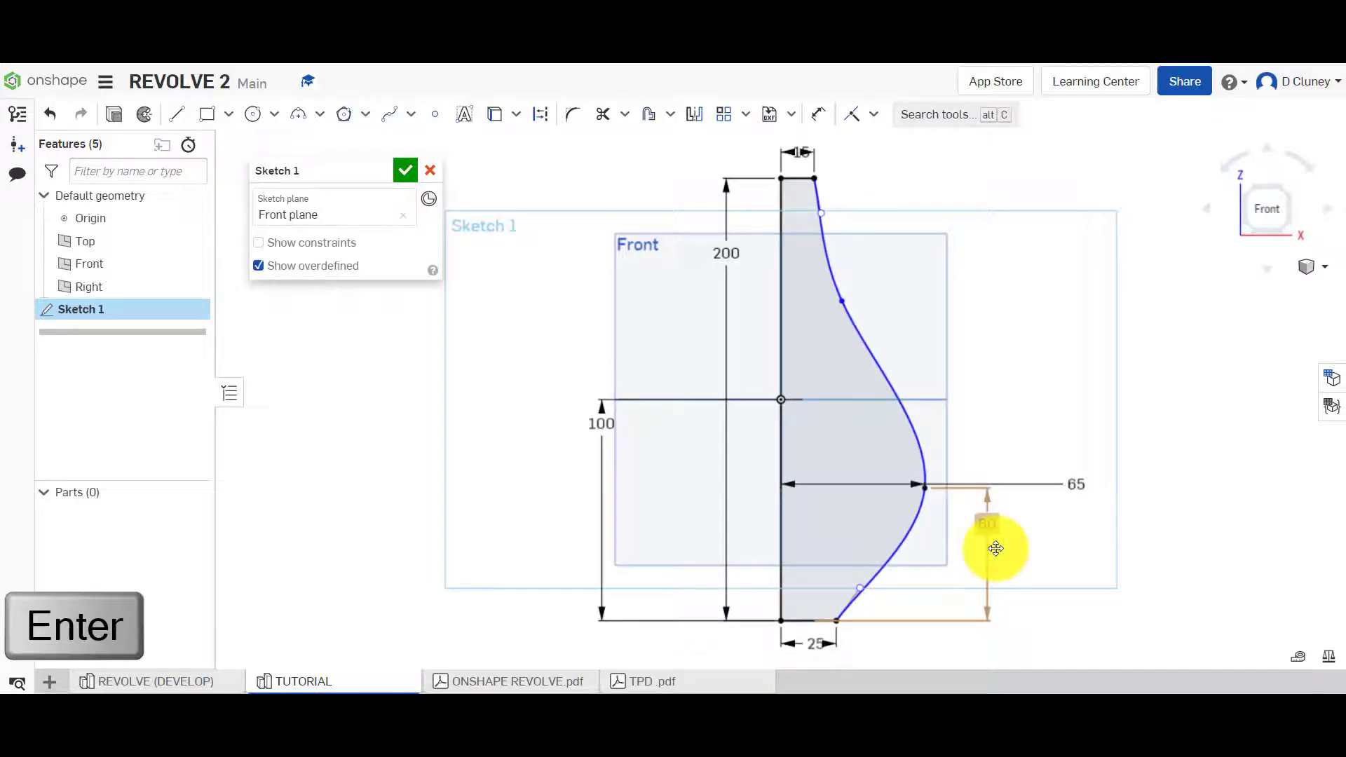
After checking the reference, dimension the lower spline point 40 from the axis.
{"action": "left_click", "coordinate": [216, 680]}
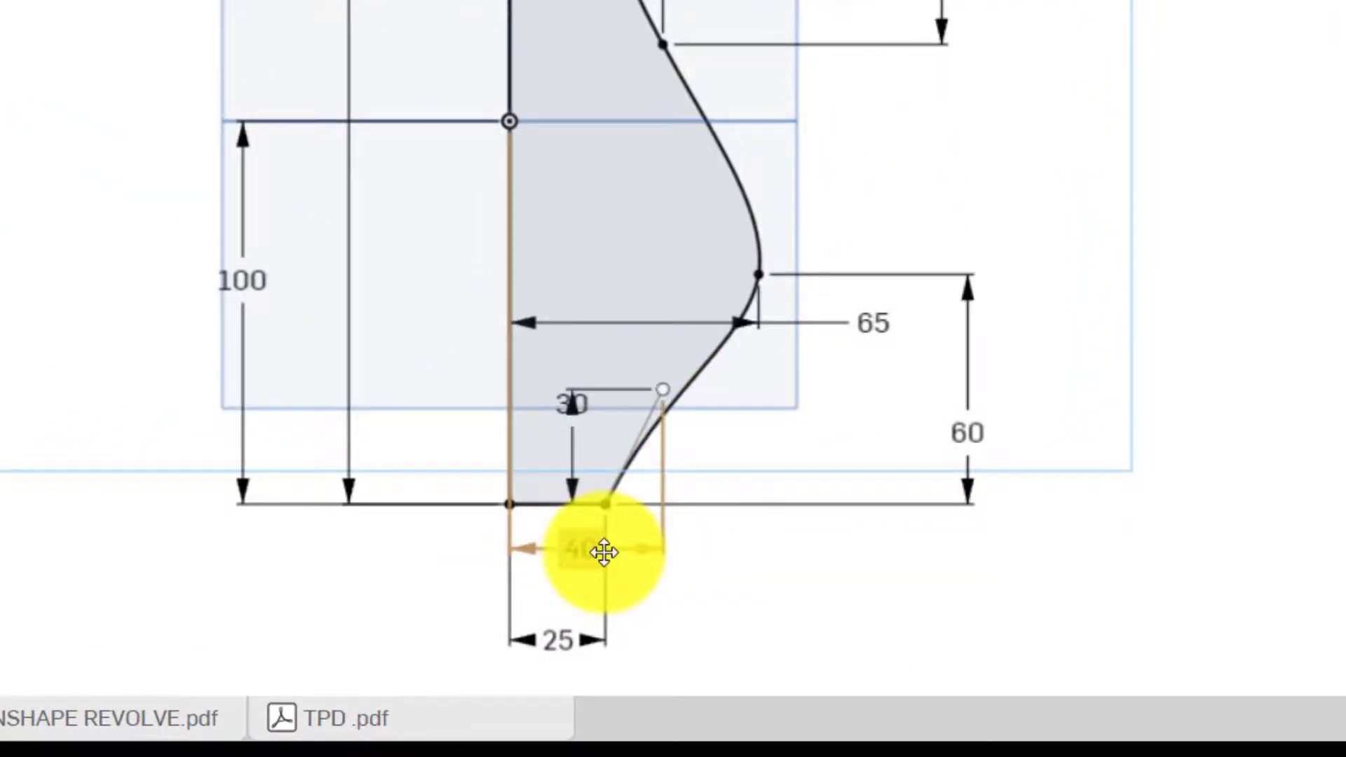
{"action": "left_click", "coordinate": [298, 681]}
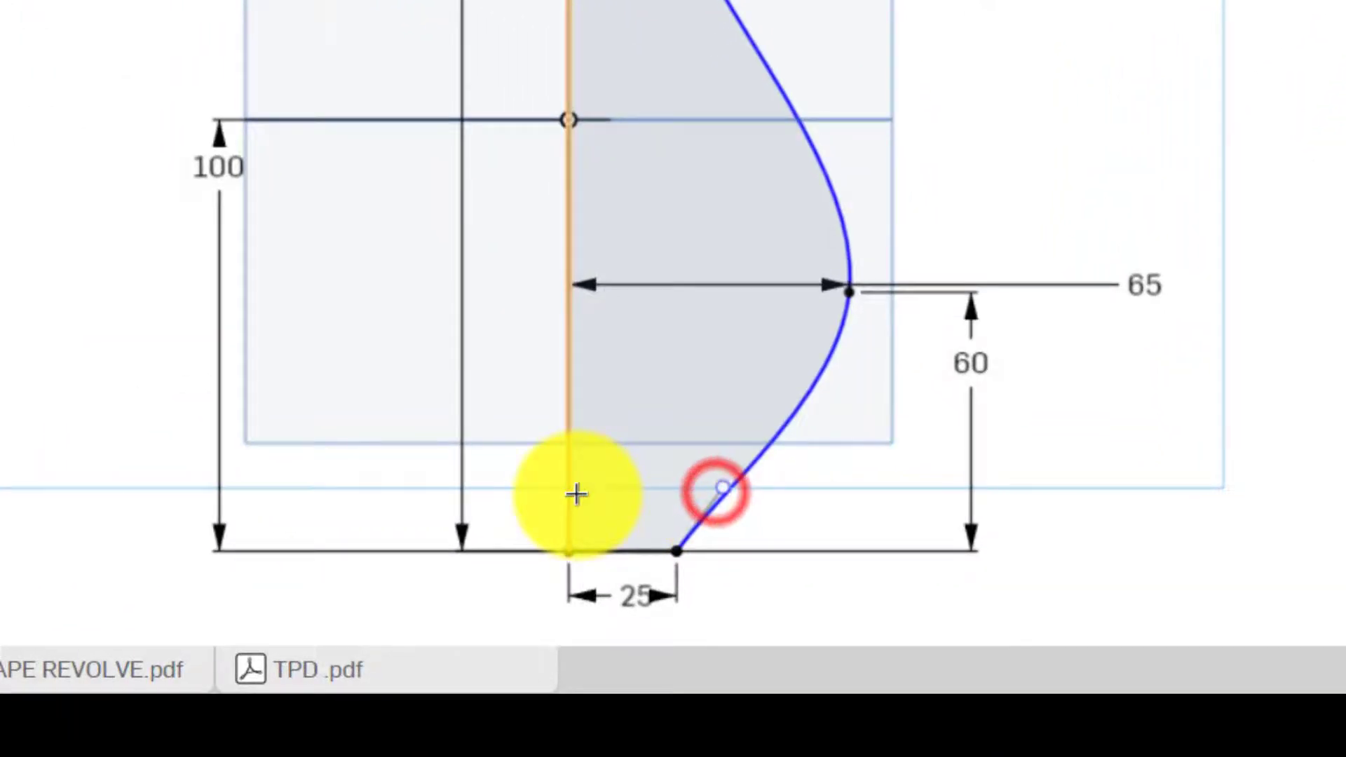
{"action": "left_click", "coordinate": [573, 496]}
{"action": "left_click", "coordinate": [787, 601]}
{"action": "type", "text": "4"}
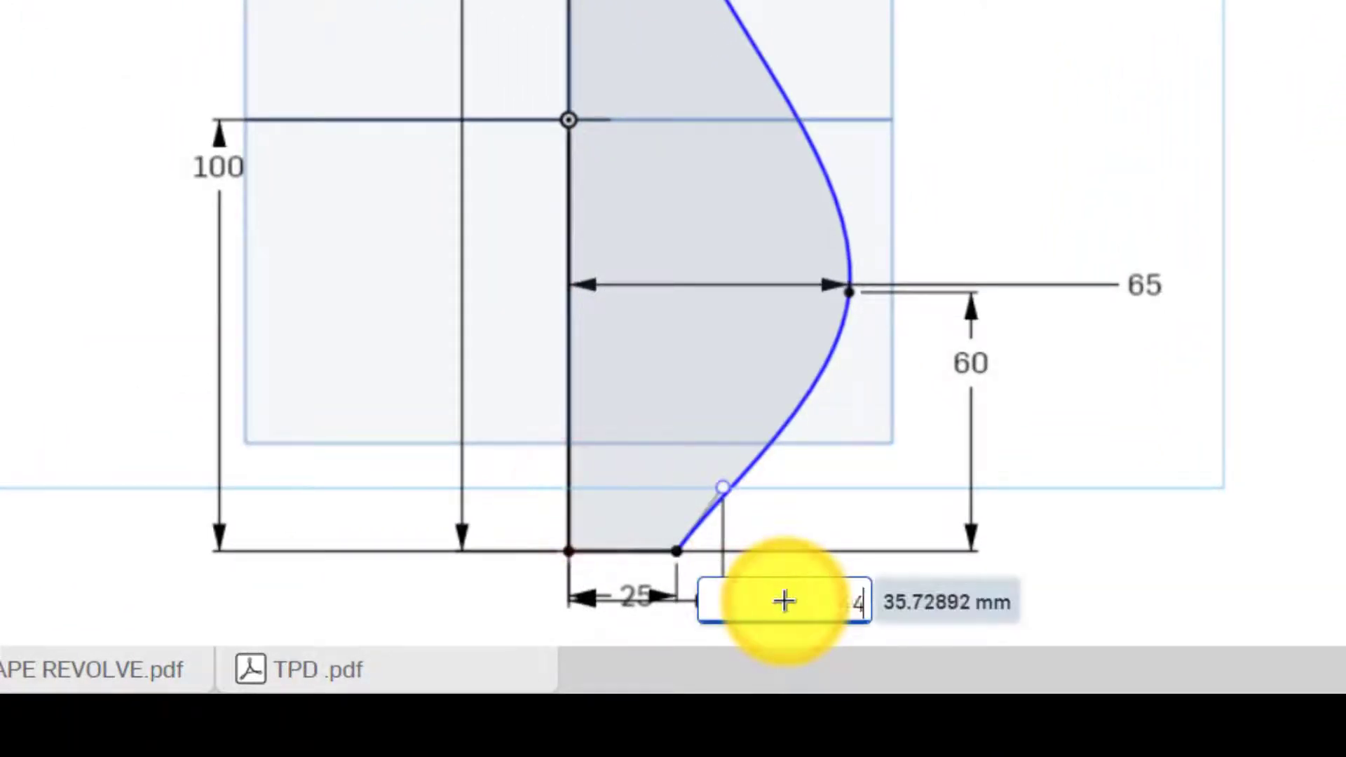
{"action": "type", "text": "0"}
{"action": "key", "text": "Return"}
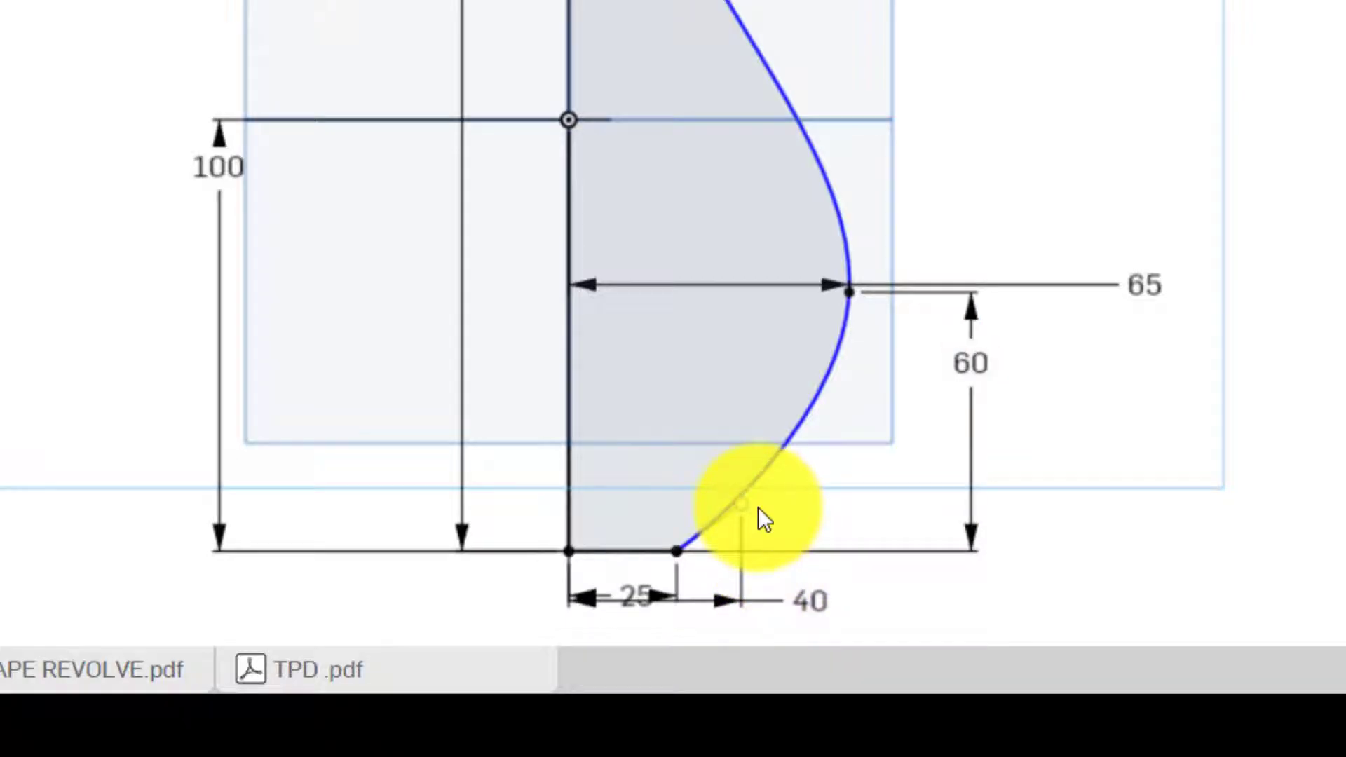
Dimension the lower spline point 30 above the base line.
{"action": "key", "text": "d"}
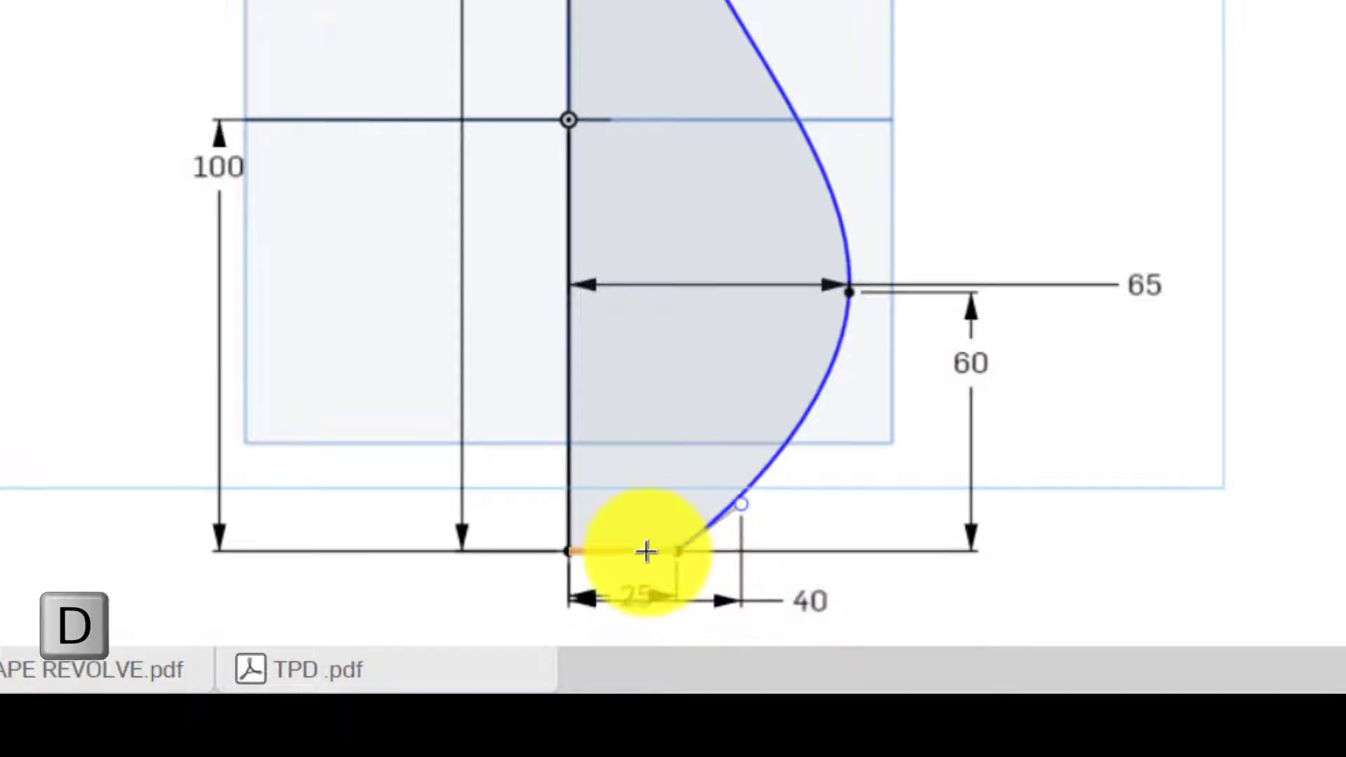
{"action": "left_click", "coordinate": [645, 550]}
{"action": "left_click", "coordinate": [742, 511]}
{"action": "left_click", "coordinate": [895, 523]}
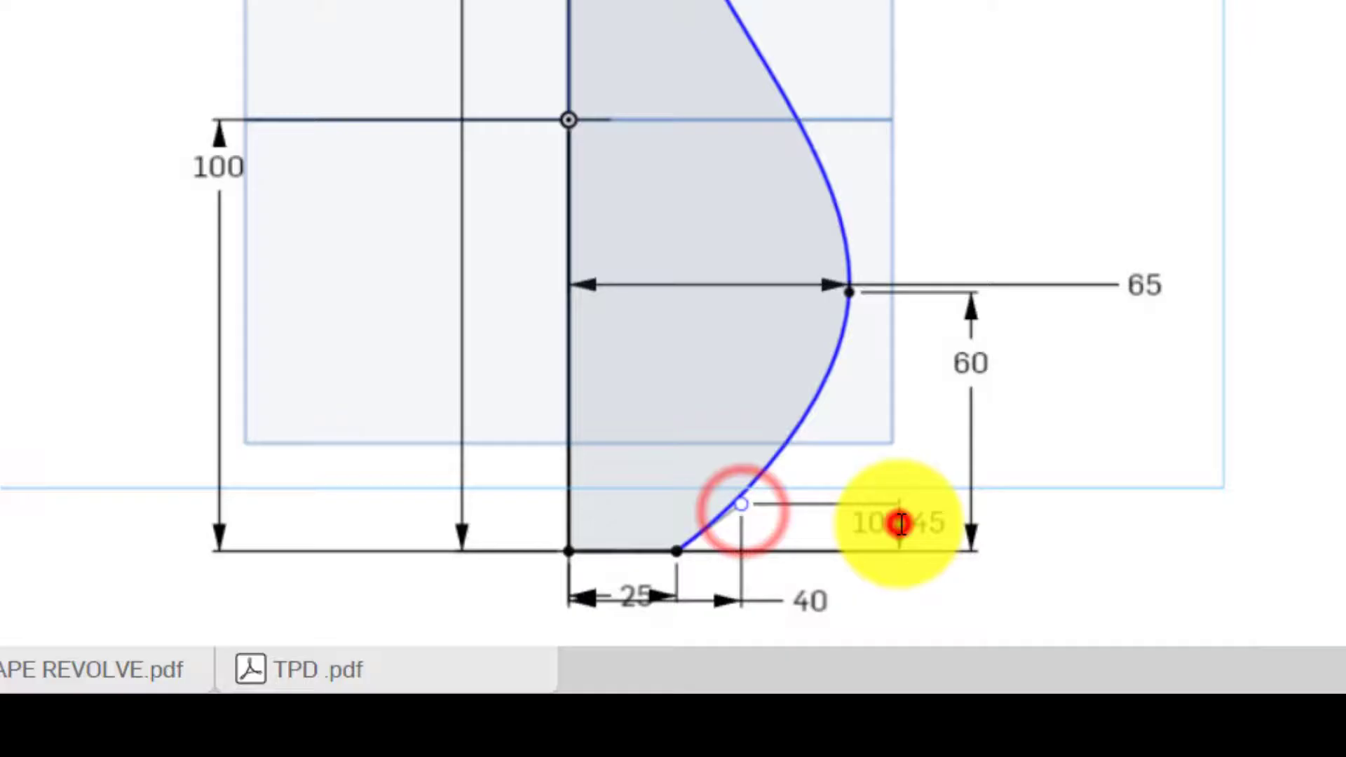
{"action": "type", "text": "30"}
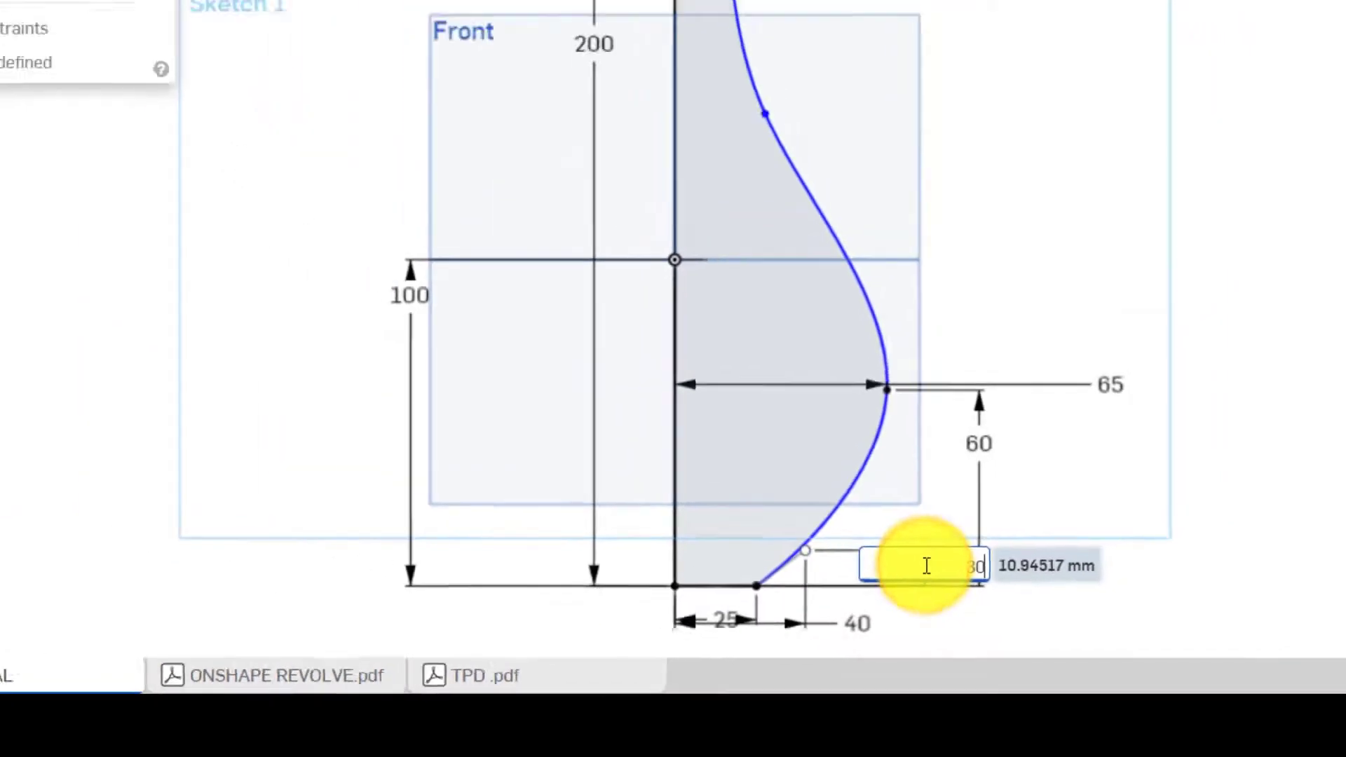
{"action": "key", "text": "Return"}
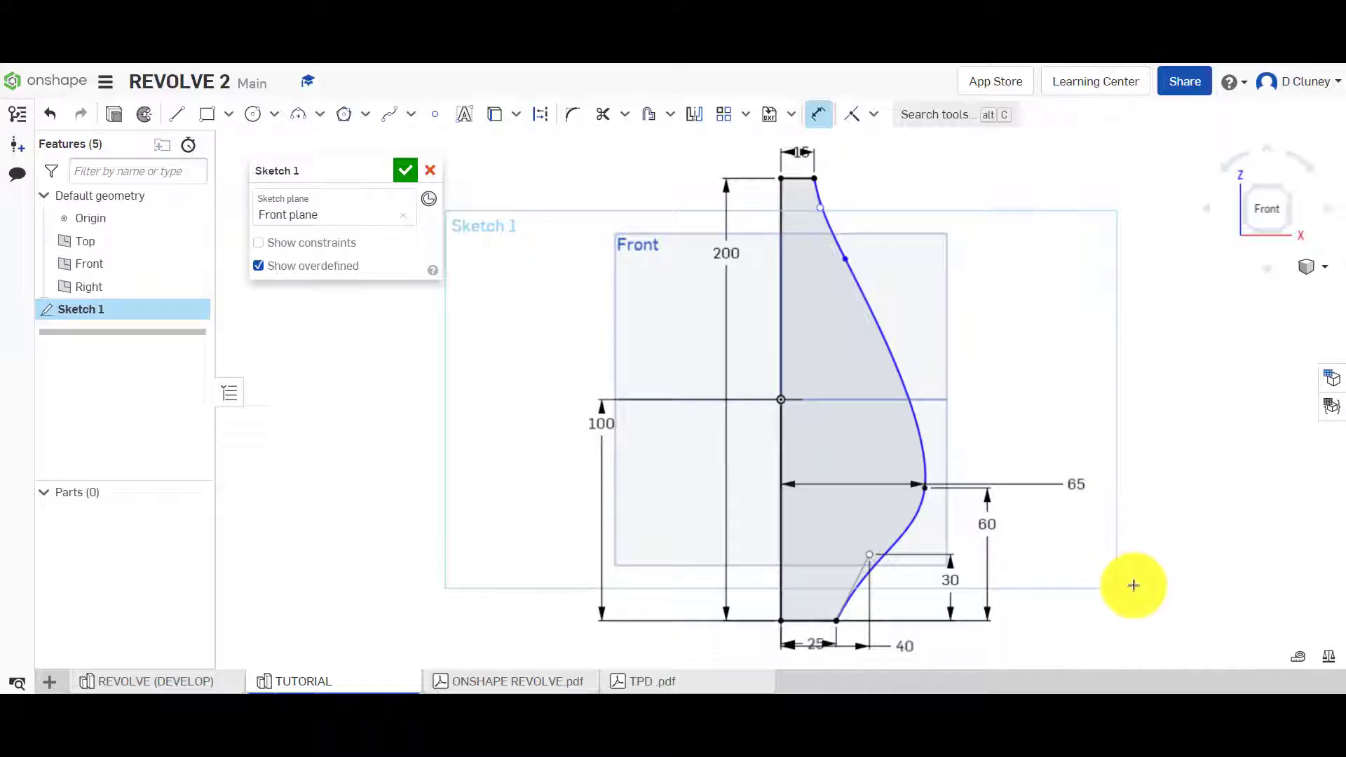
{"action": "left_click", "coordinate": [198, 686]}
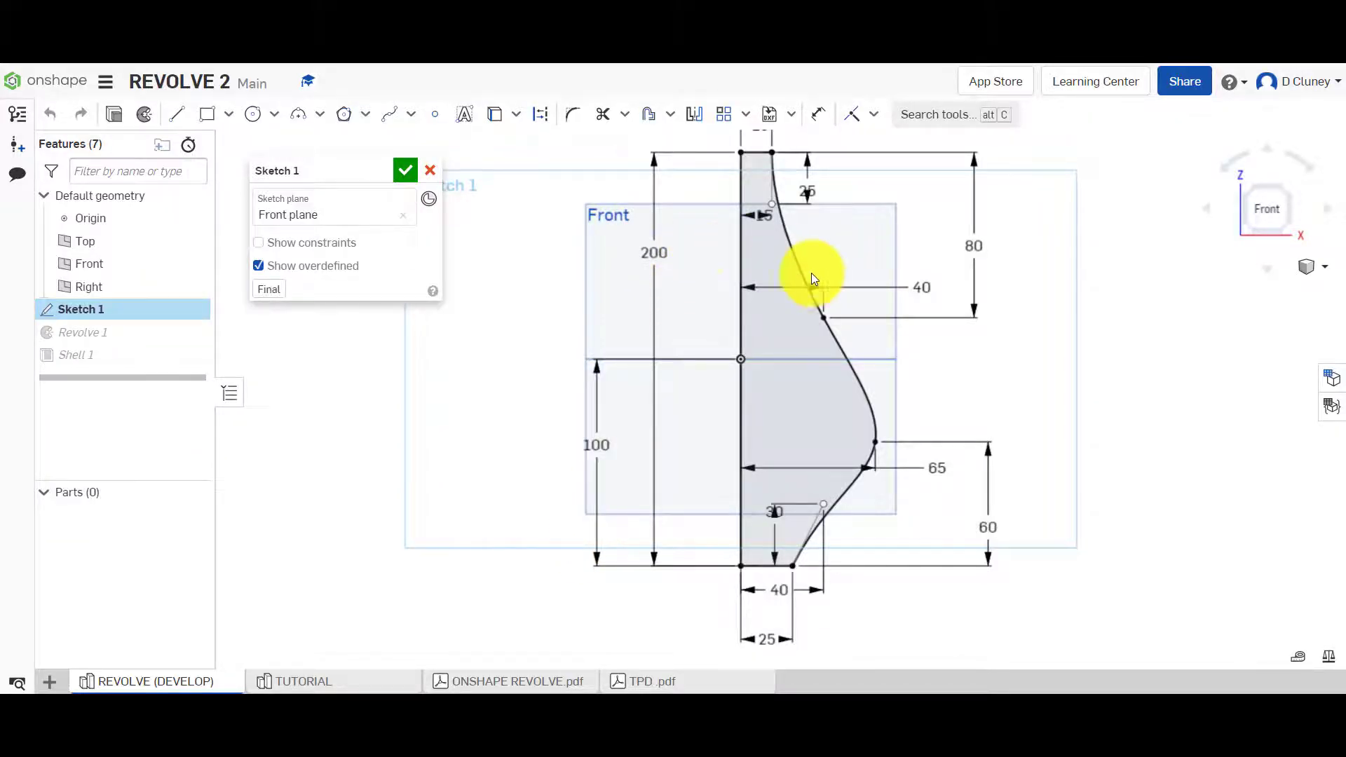
Back in TUTORIAL, dimension the upper spline point 80 mm below the profile's top endpoint.
{"action": "scroll", "coordinate": [813, 275], "scroll_direction": "up", "scroll_amount": 1}
{"action": "scroll", "coordinate": [813, 274], "scroll_direction": "down", "scroll_amount": 5}
{"action": "scroll", "coordinate": [827, 231], "scroll_direction": "up", "scroll_amount": 5}
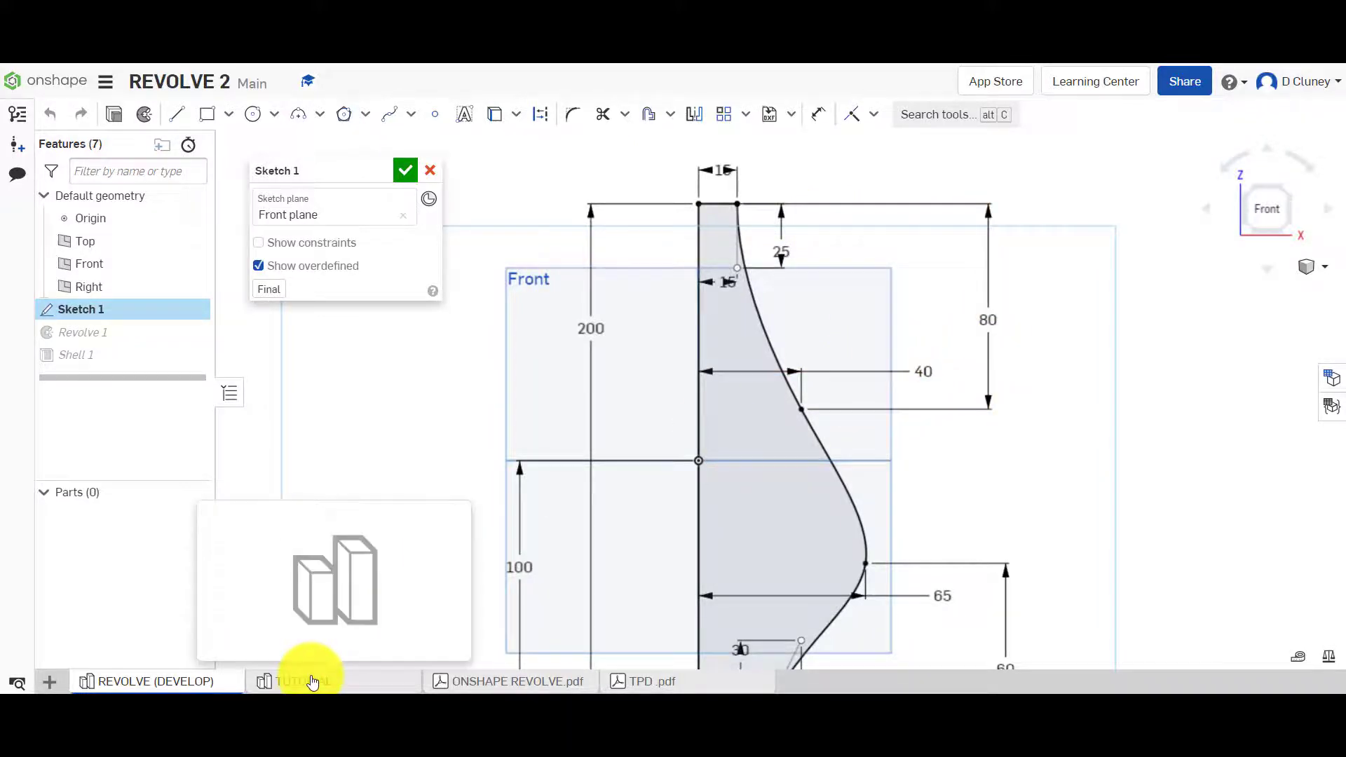
{"action": "left_click", "coordinate": [309, 677]}
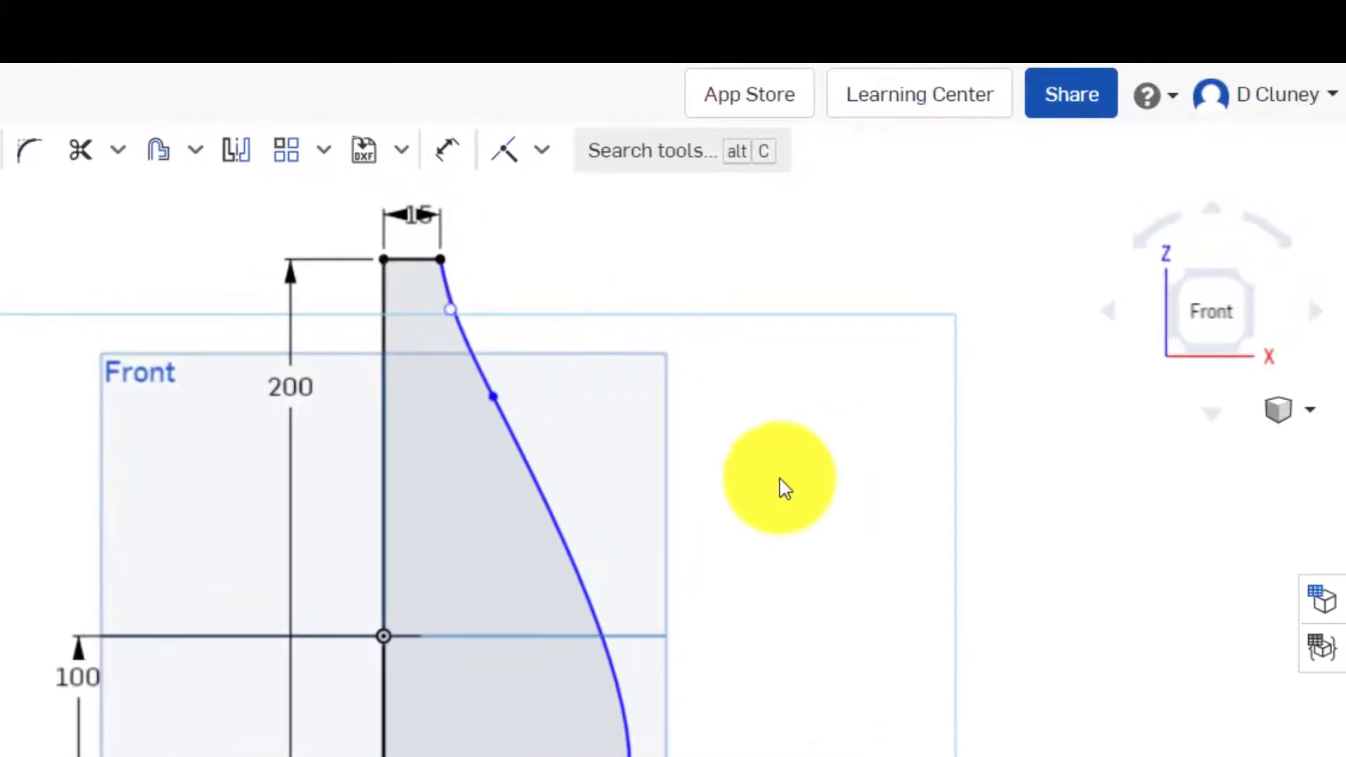
{"action": "left_click", "coordinate": [495, 390]}
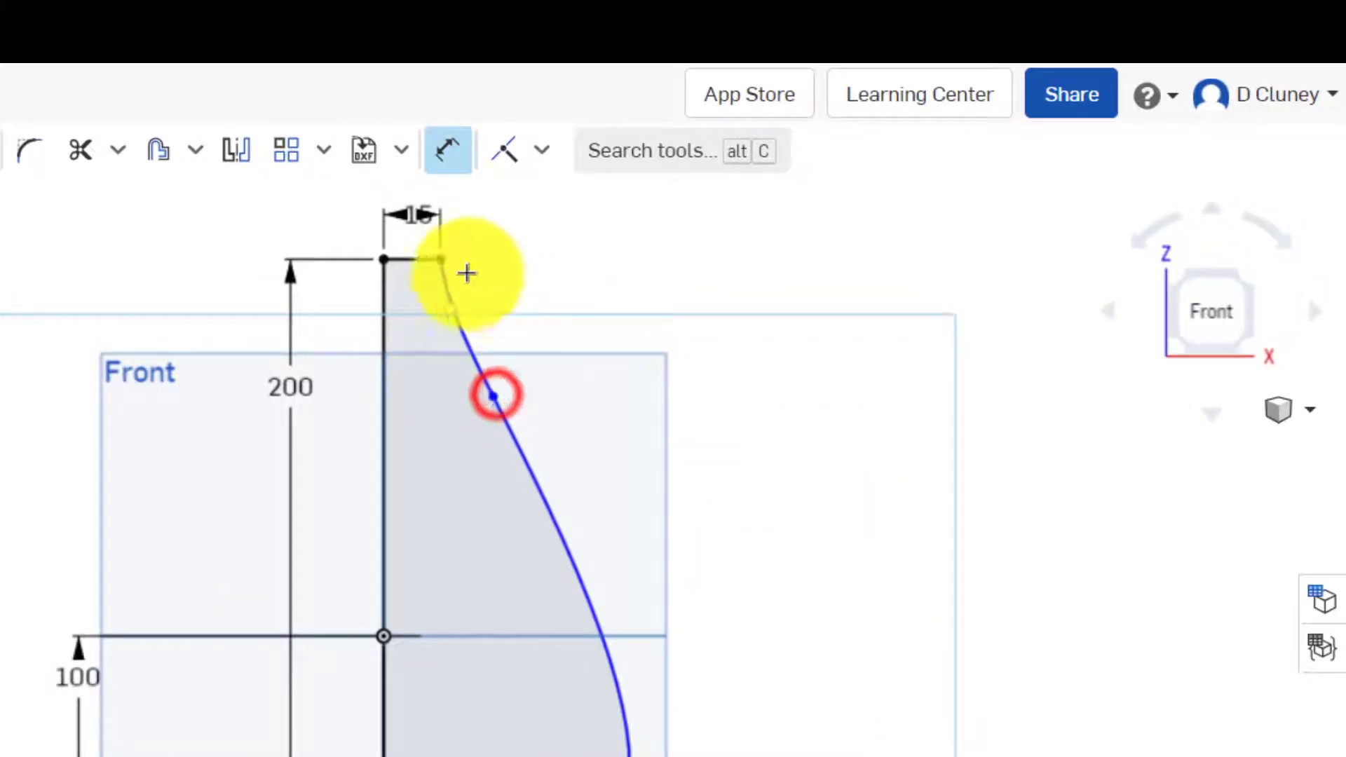
{"action": "left_click", "coordinate": [427, 261]}
{"action": "left_click", "coordinate": [633, 337]}
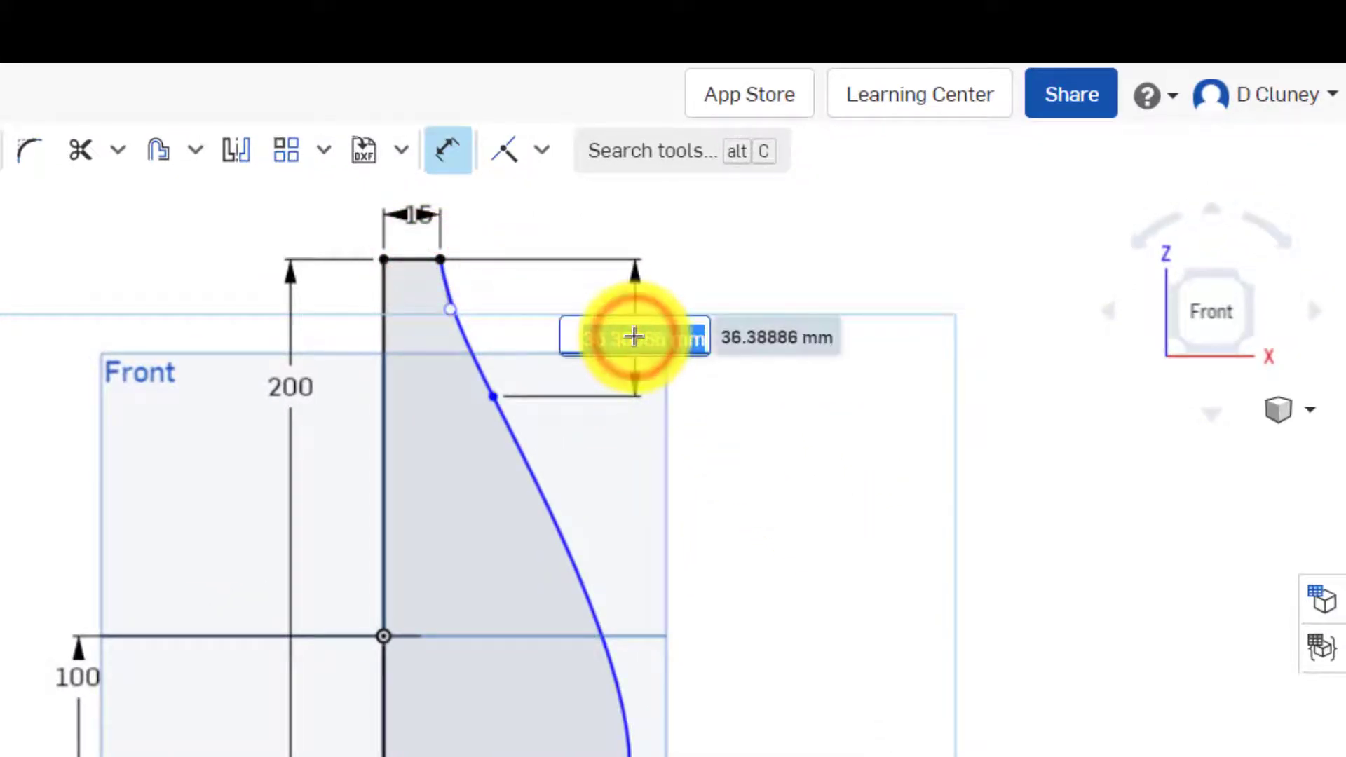
{"action": "type", "text": "80"}
{"action": "key", "text": "Return"}
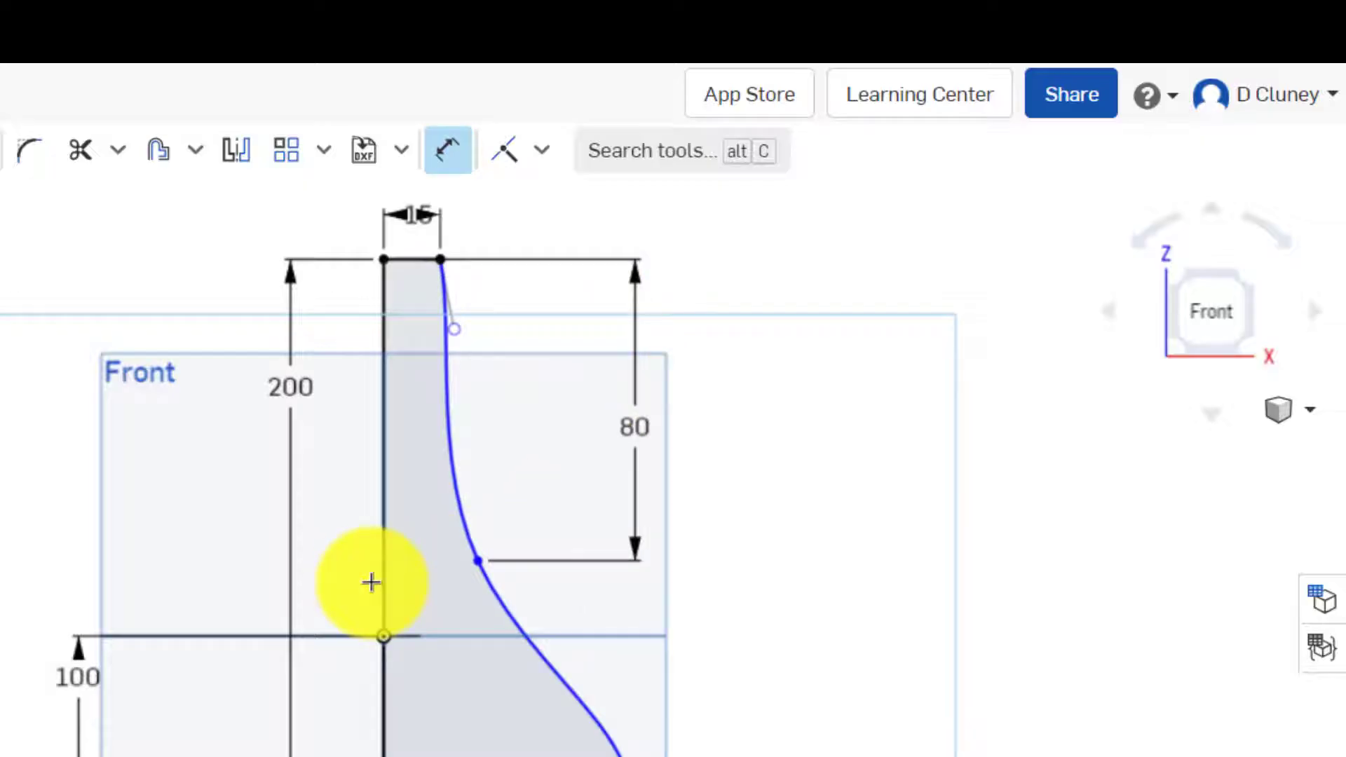
Dimension the upper spline point 40 mm from the axis line.
{"action": "left_click", "coordinate": [386, 574]}
{"action": "left_click", "coordinate": [477, 562]}
{"action": "left_click", "coordinate": [525, 507]}
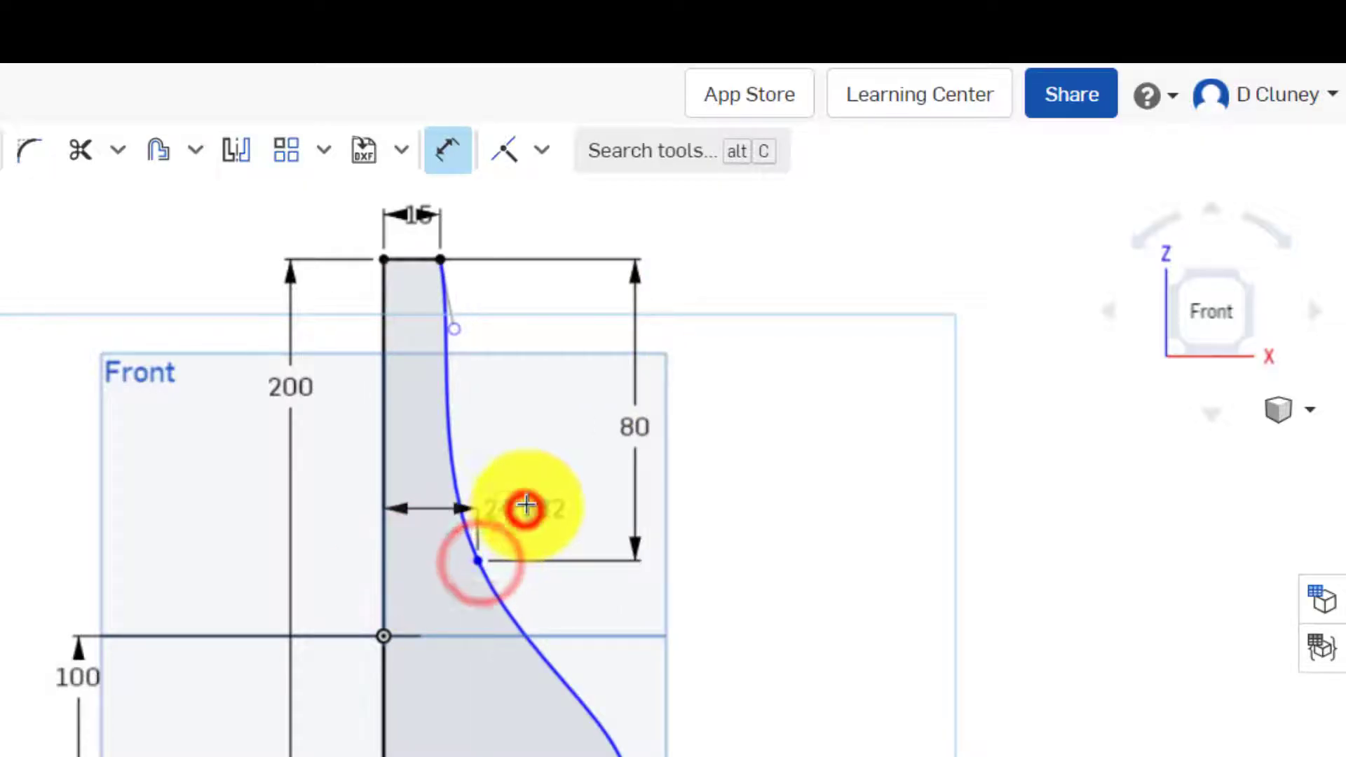
{"action": "type", "text": "40"}
{"action": "key", "text": "Return"}
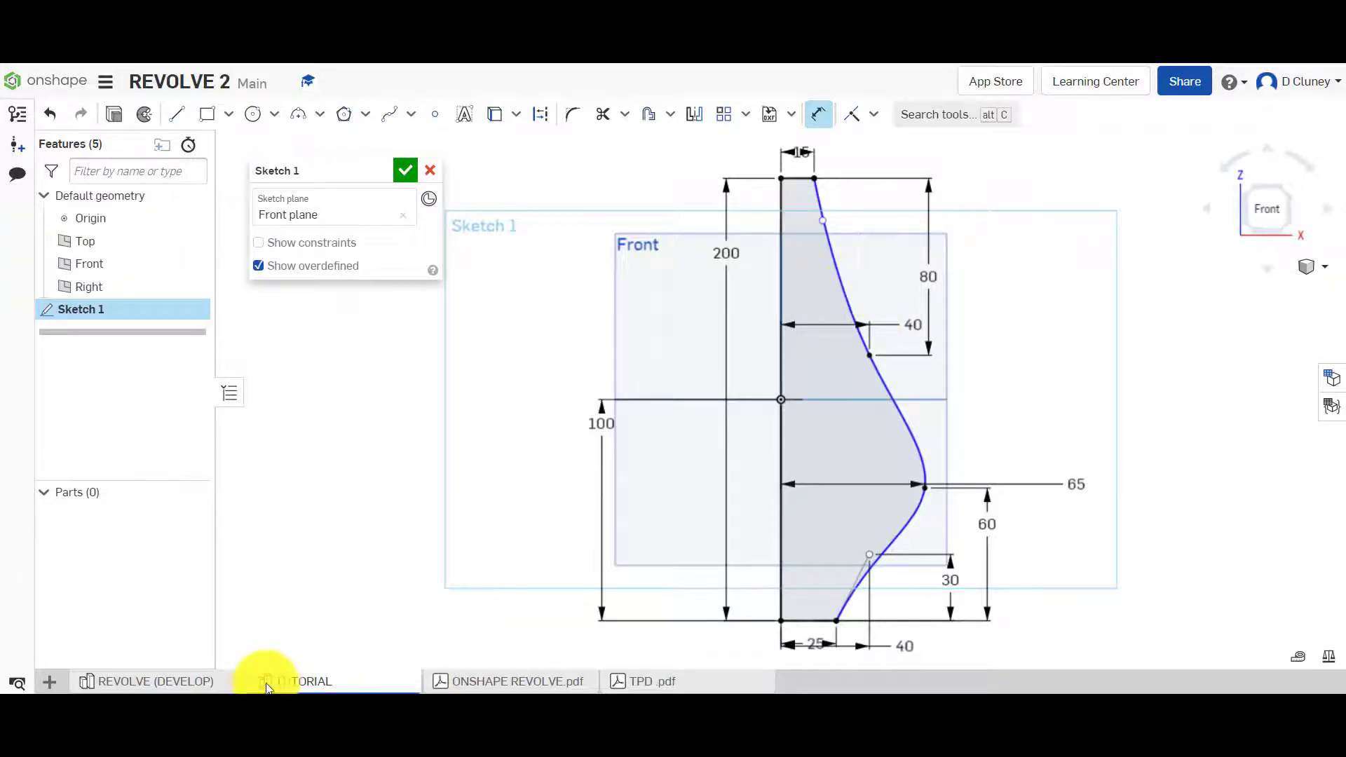
After checking the reference, dimension the topmost spline point 15 mm from the axis line.
{"action": "left_click", "coordinate": [203, 682]}
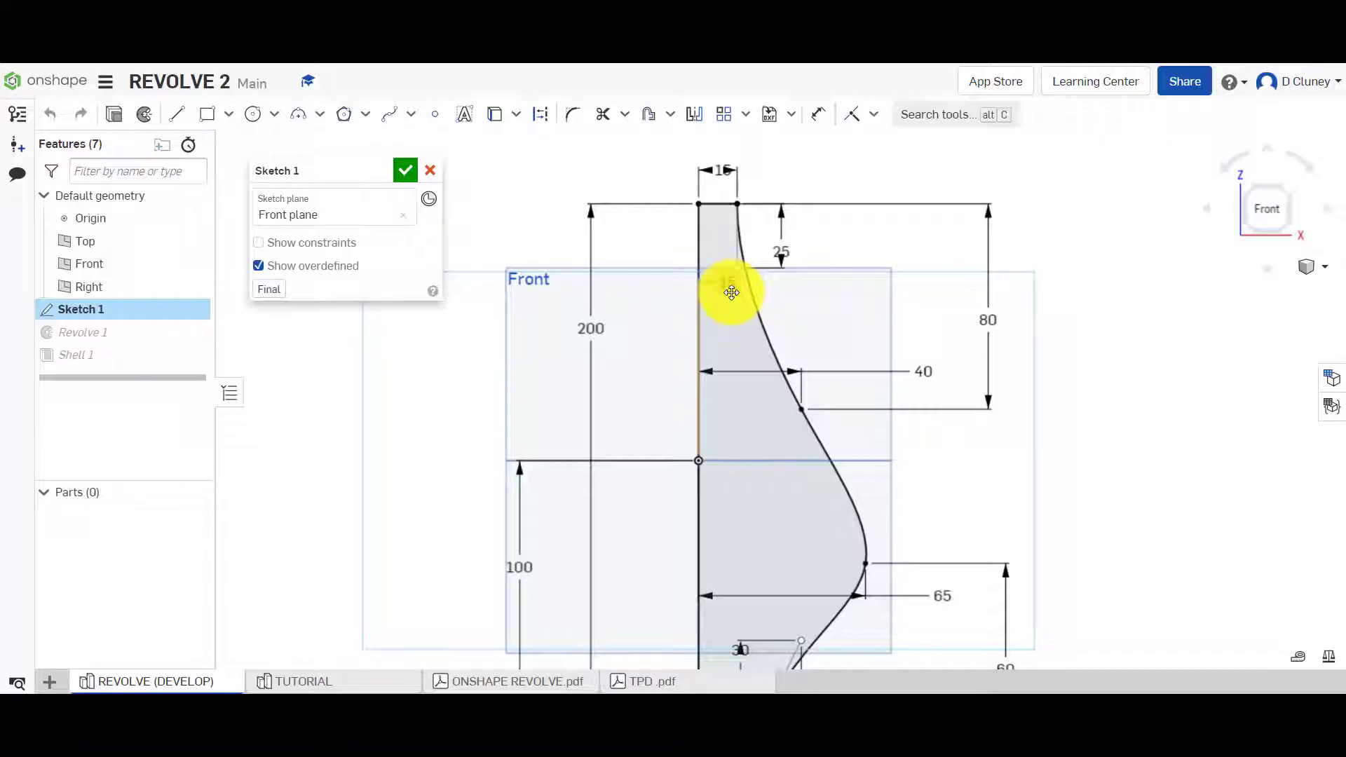
{"action": "left_click", "coordinate": [301, 678]}
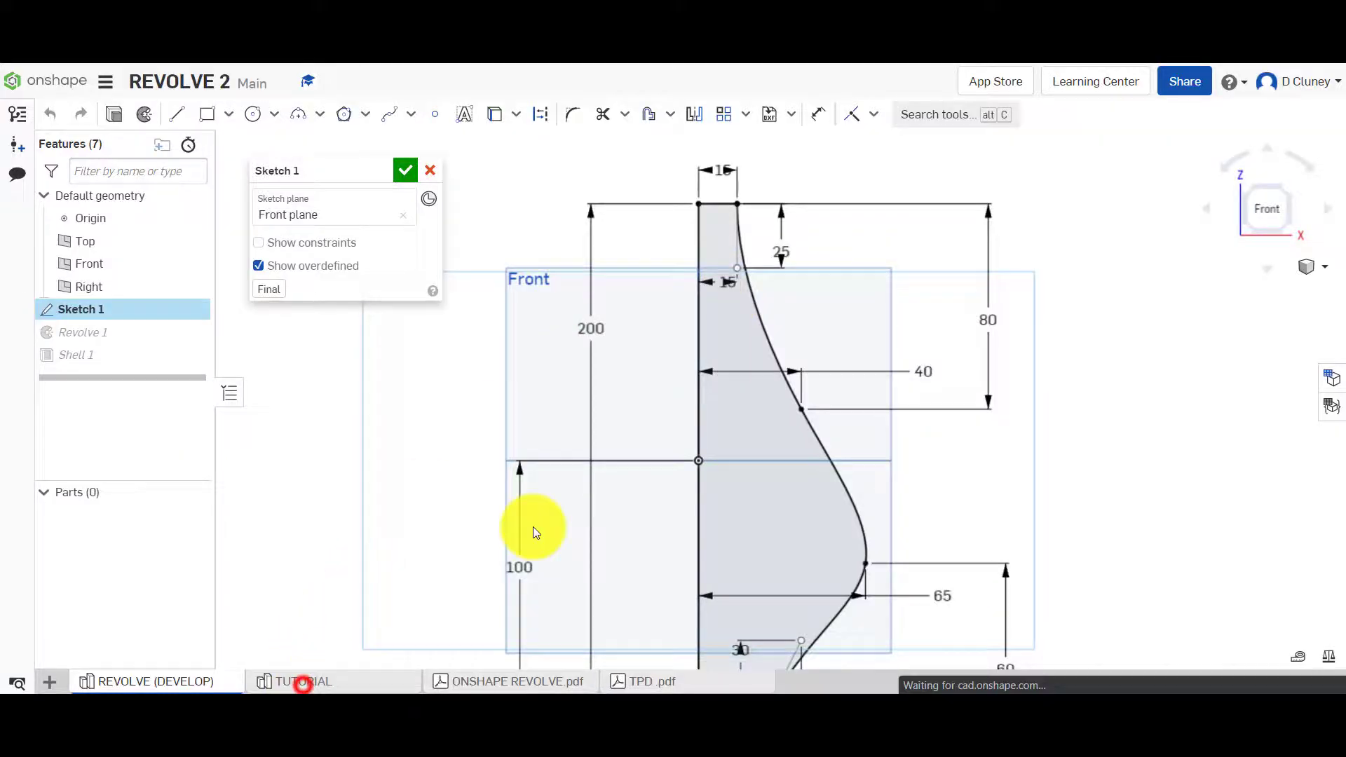
{"action": "scroll", "coordinate": [849, 237], "scroll_direction": "up", "scroll_amount": 3}
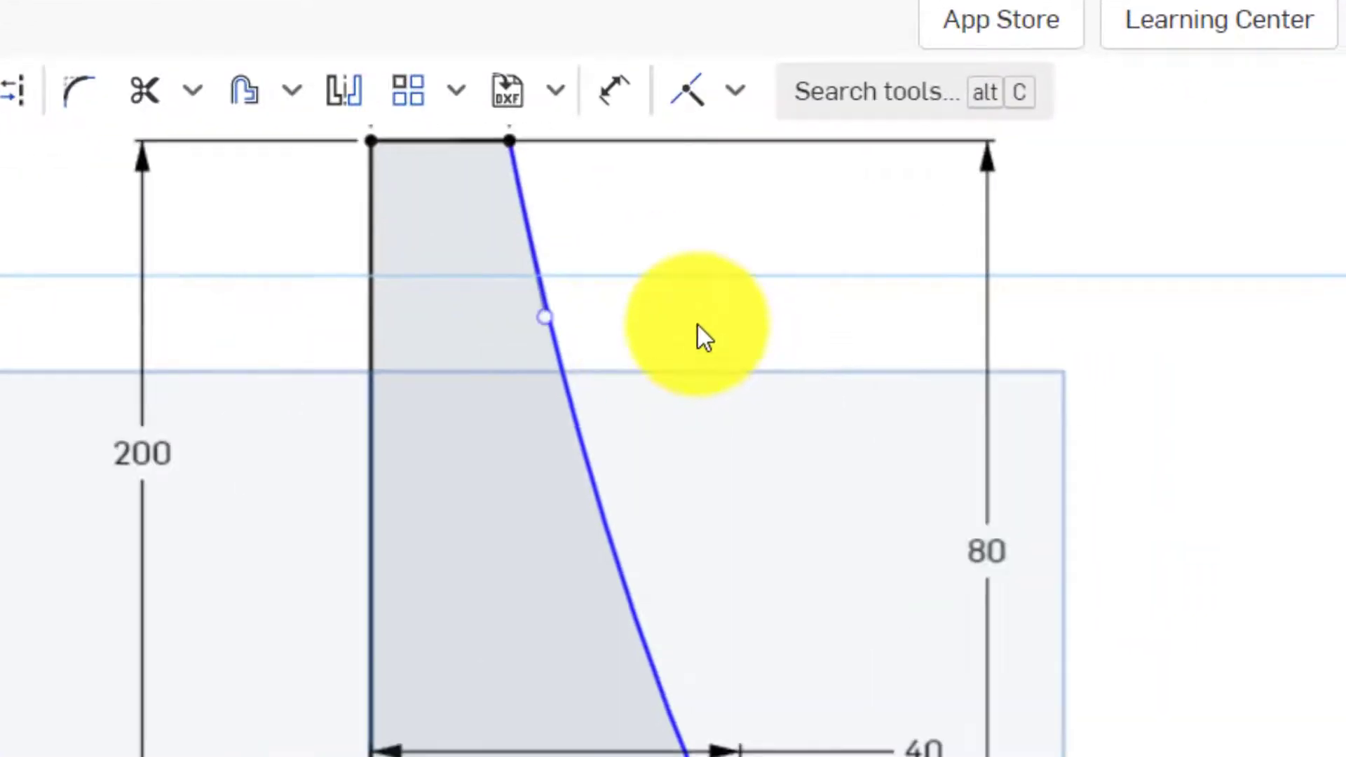
{"action": "key", "text": "s"}
{"action": "left_click", "coordinate": [549, 322]}
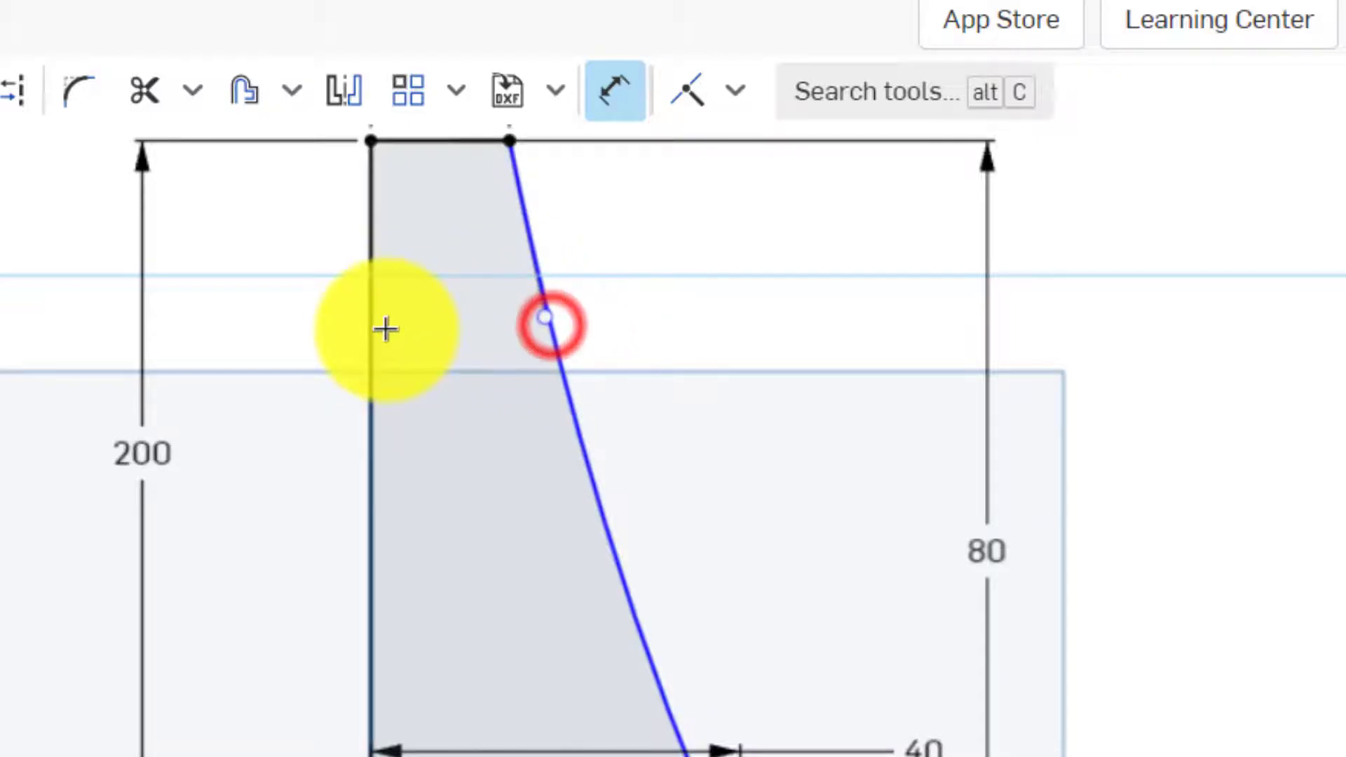
{"action": "left_click", "coordinate": [374, 331]}
{"action": "left_click", "coordinate": [519, 486]}
{"action": "type", "text": "15"}
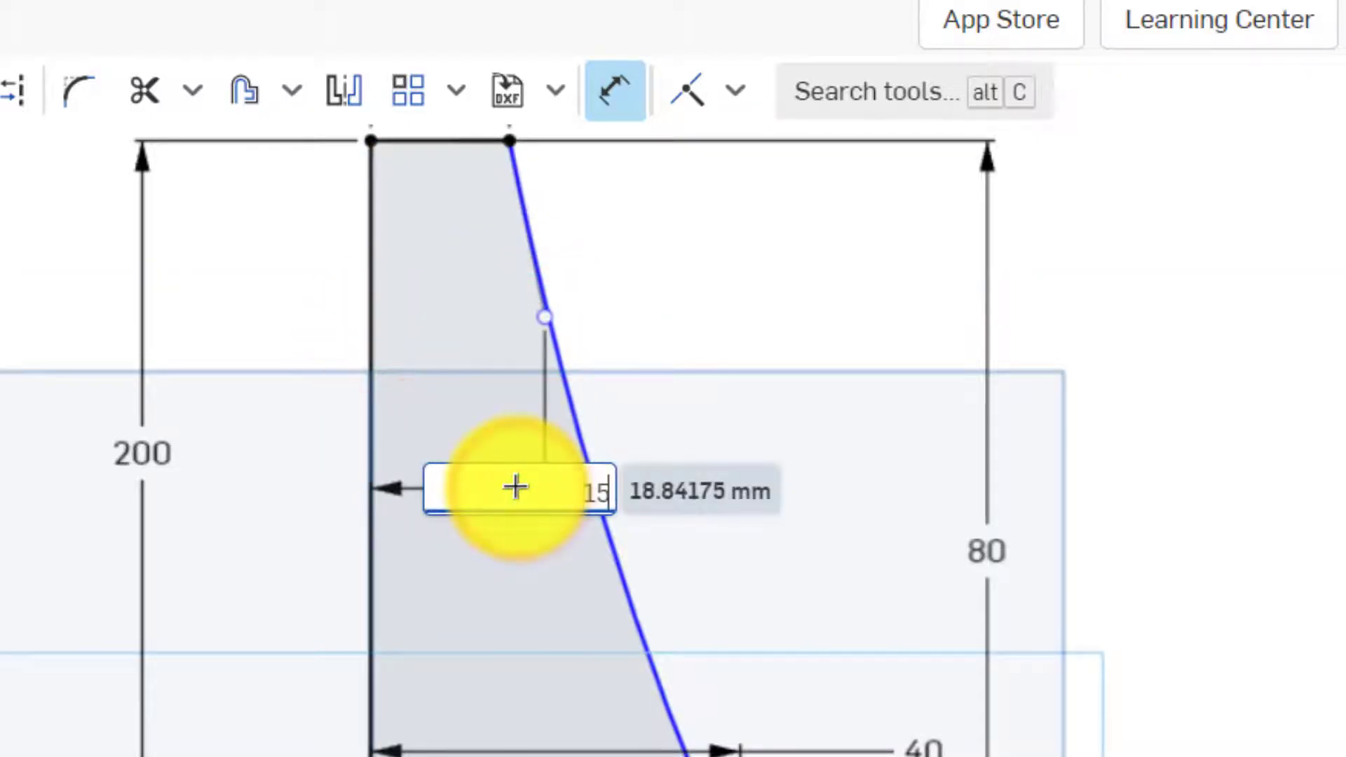
{"action": "key", "text": "Return"}
{"action": "key", "text": "Escape"}
Dimension the topmost spline point 25 mm below the top line and fit the profile in view.
{"action": "left_click", "coordinate": [445, 138]}
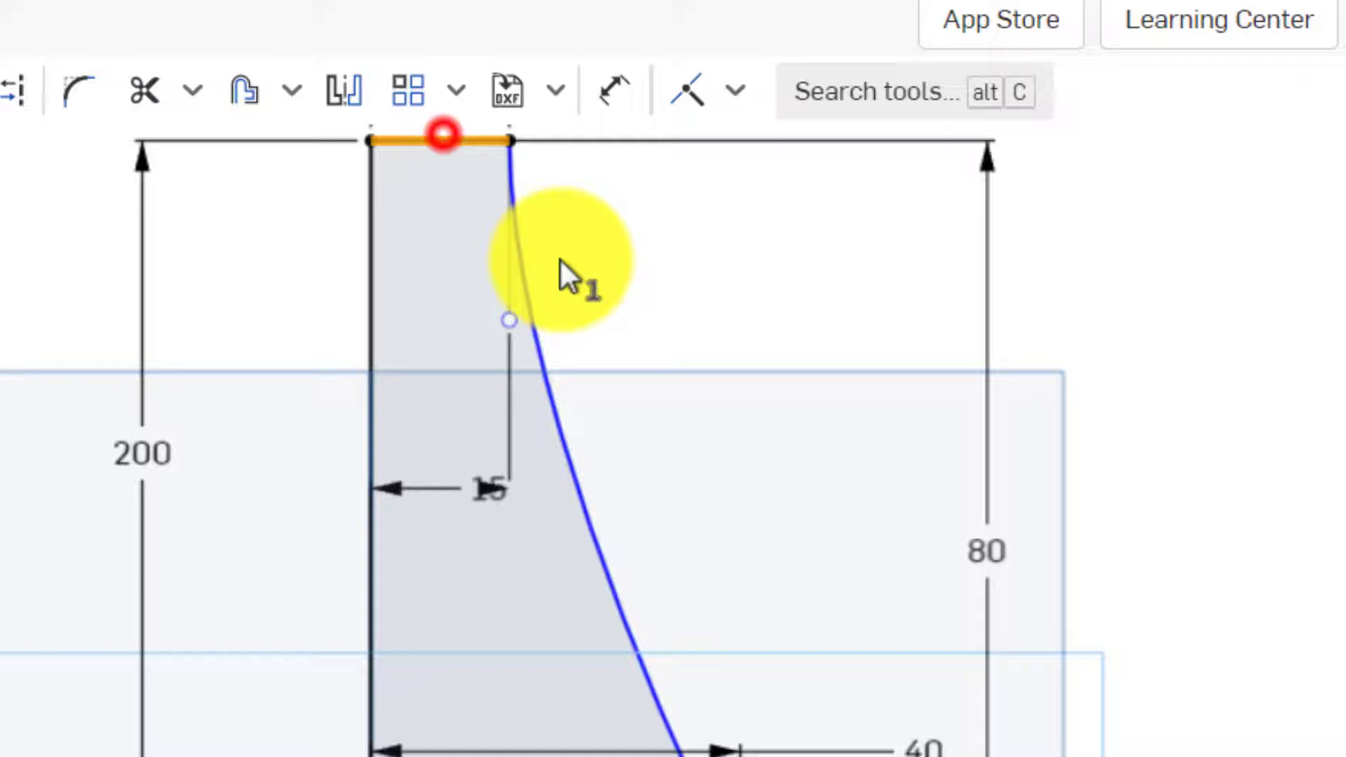
{"action": "left_click", "coordinate": [517, 317]}
{"action": "key", "text": "d"}
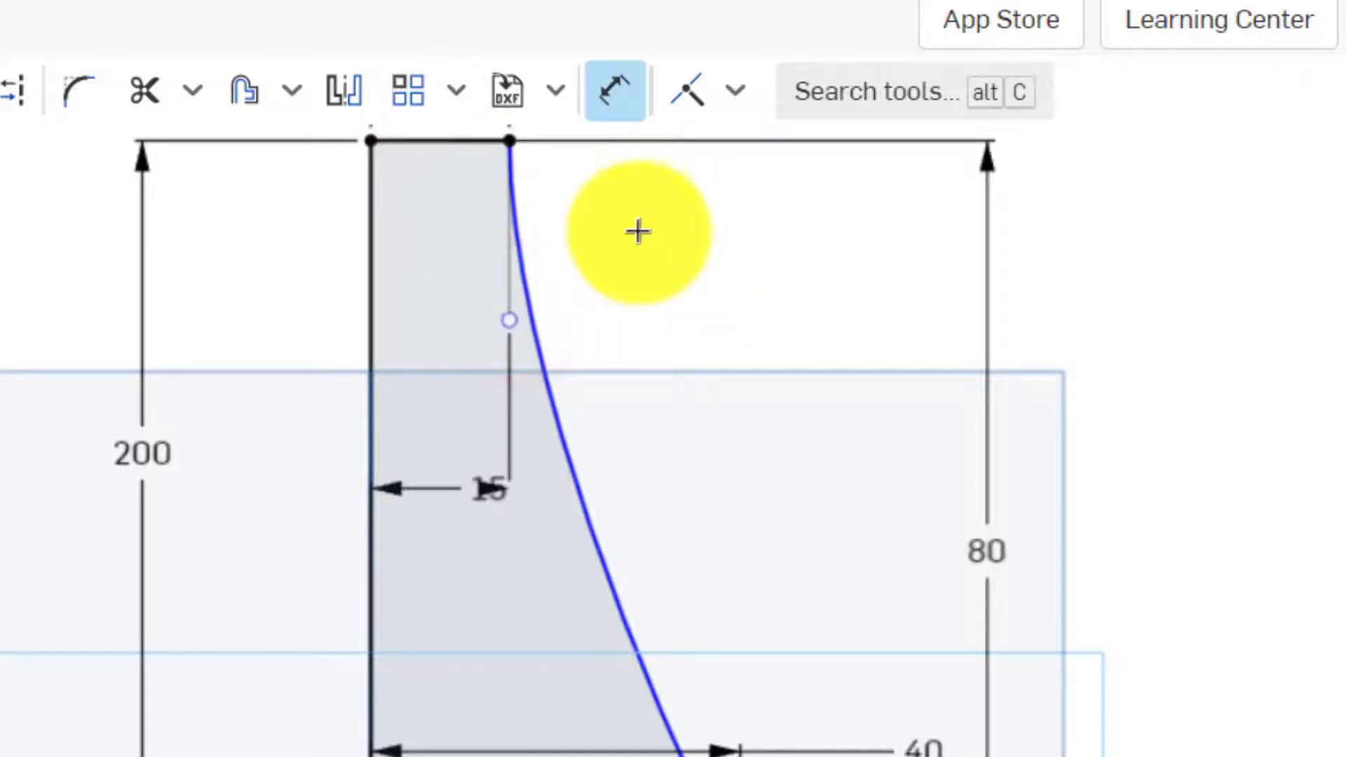
{"action": "left_click", "coordinate": [517, 322]}
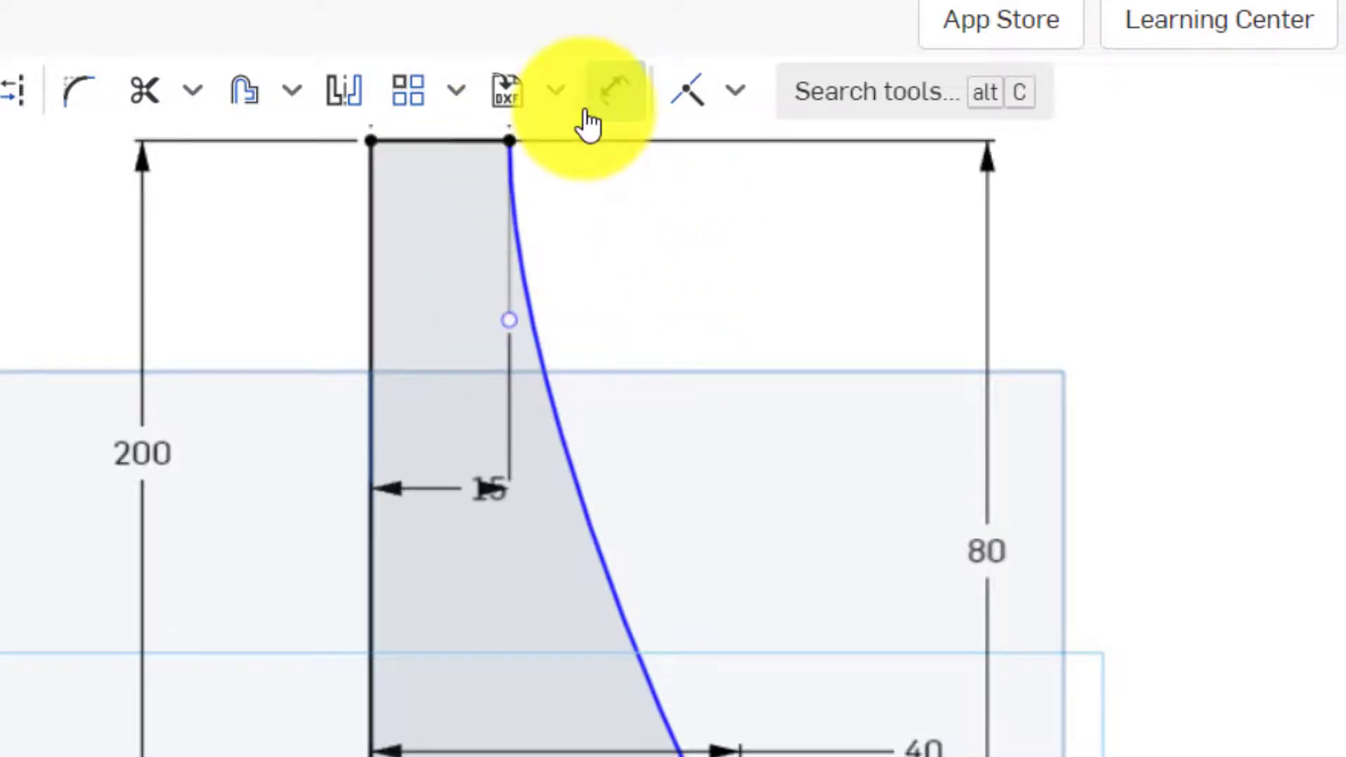
{"action": "left_click", "coordinate": [461, 138]}
{"action": "left_click", "coordinate": [662, 256]}
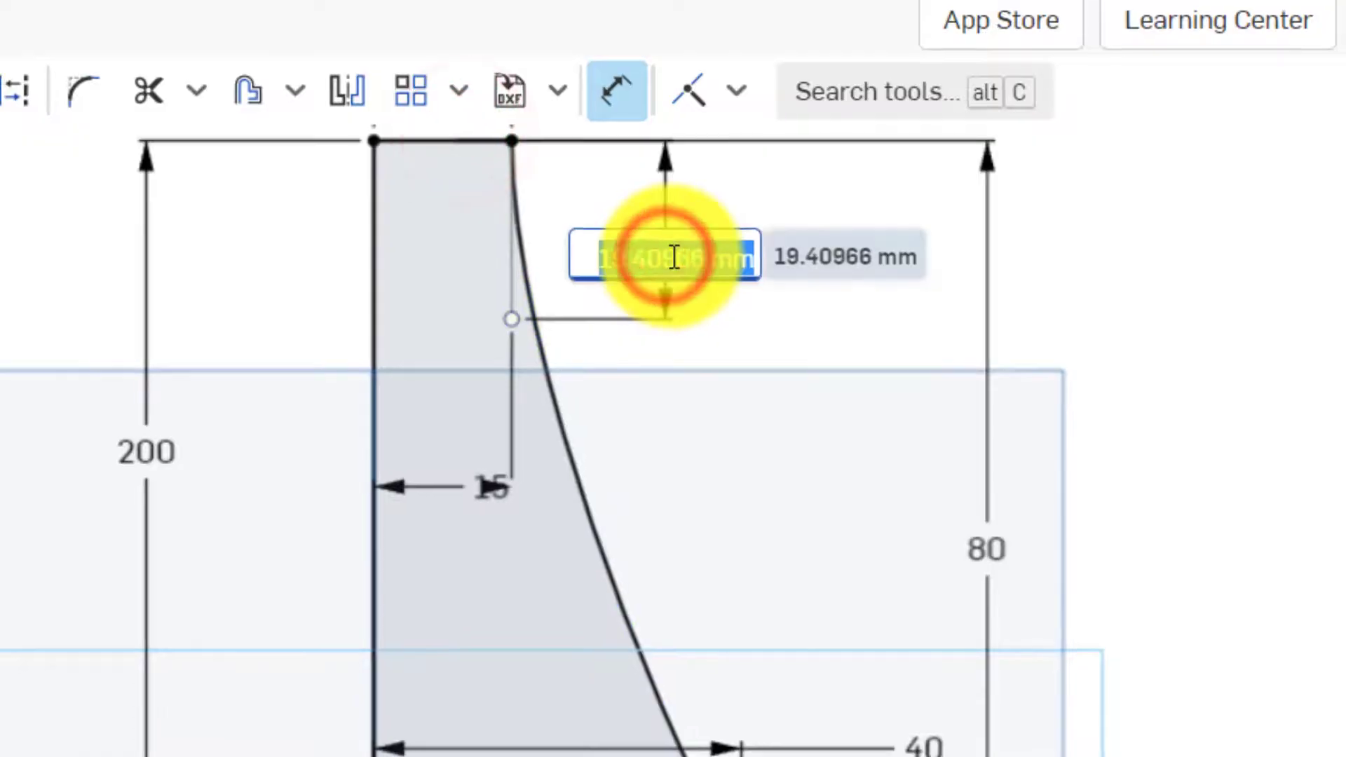
{"action": "type", "text": "25"}
{"action": "key", "text": "Return"}
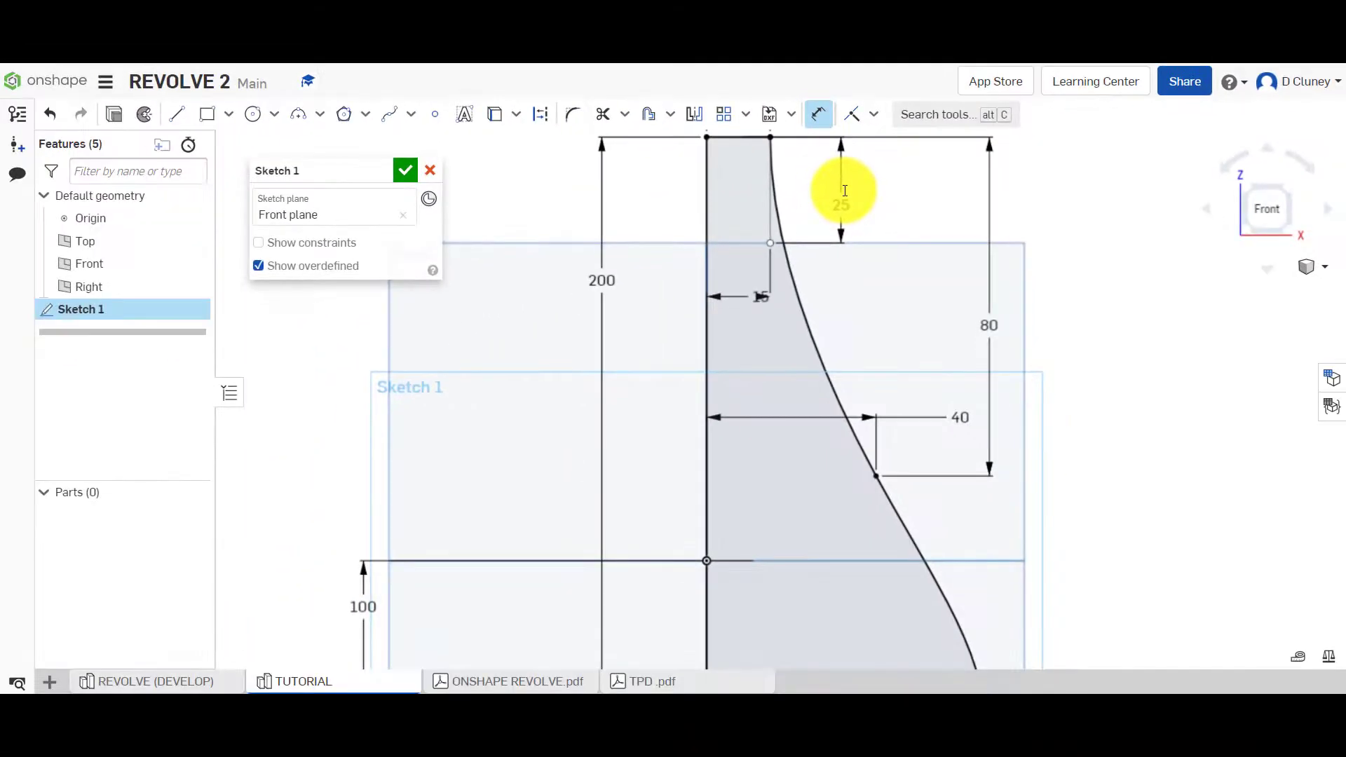
{"action": "scroll", "coordinate": [850, 199], "scroll_direction": "down", "scroll_amount": 3}
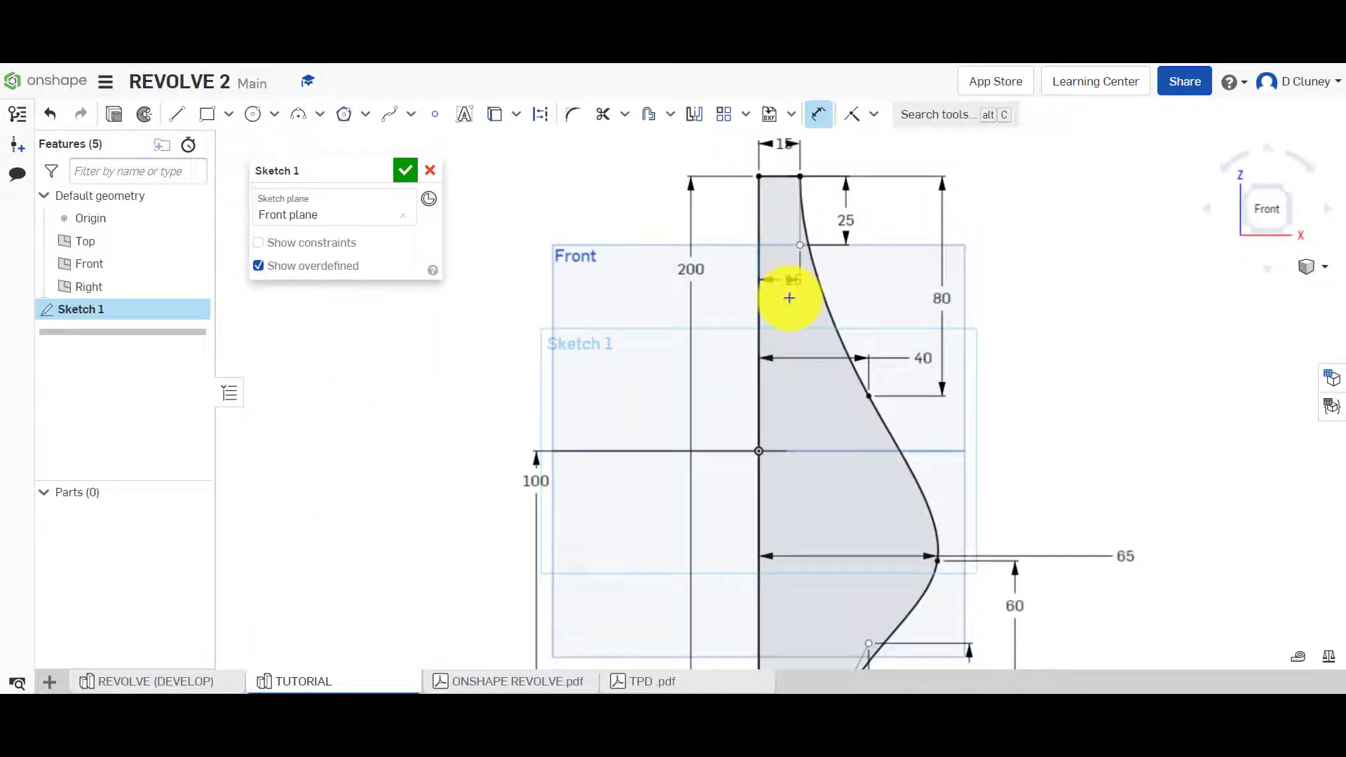
{"action": "scroll", "coordinate": [874, 320], "scroll_direction": "up", "scroll_amount": 3}
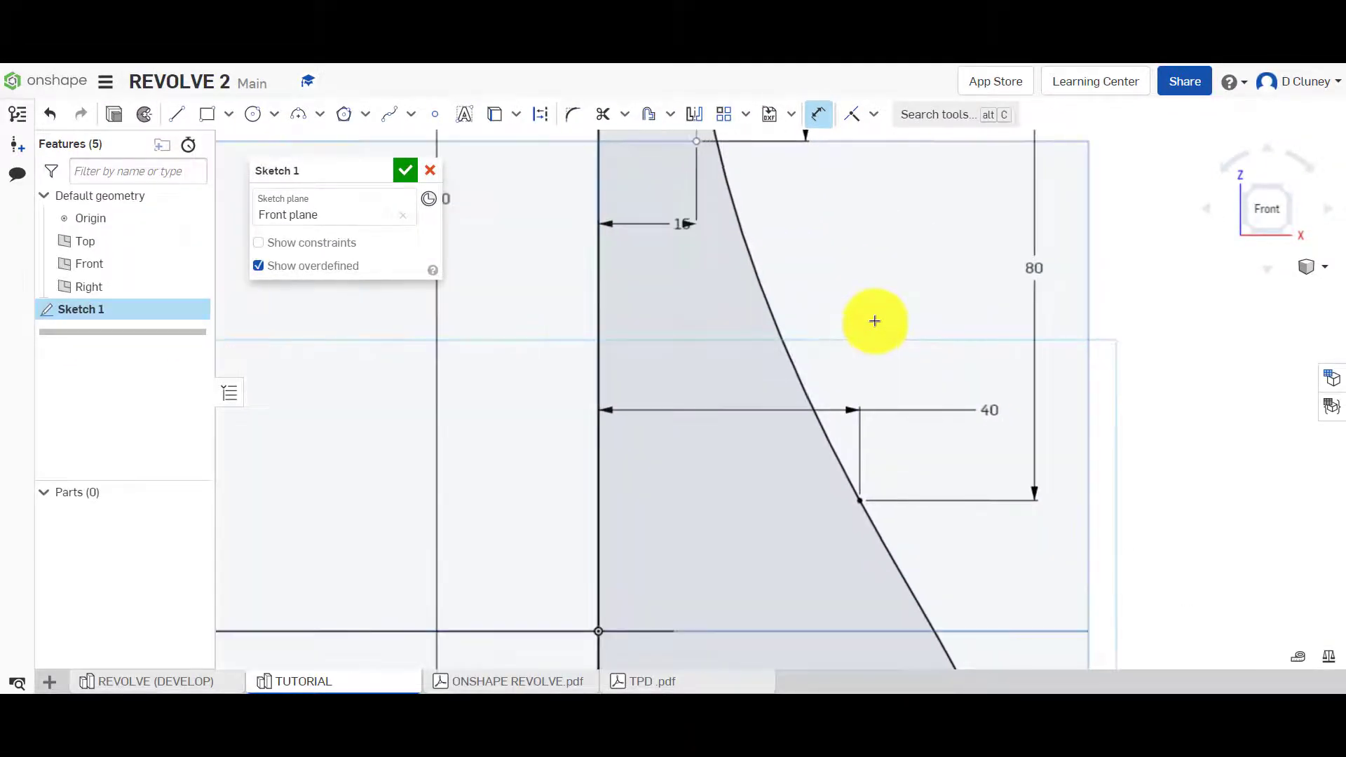
{"action": "scroll", "coordinate": [876, 319], "scroll_direction": "down", "scroll_amount": 5}
{"action": "key", "text": "f"}
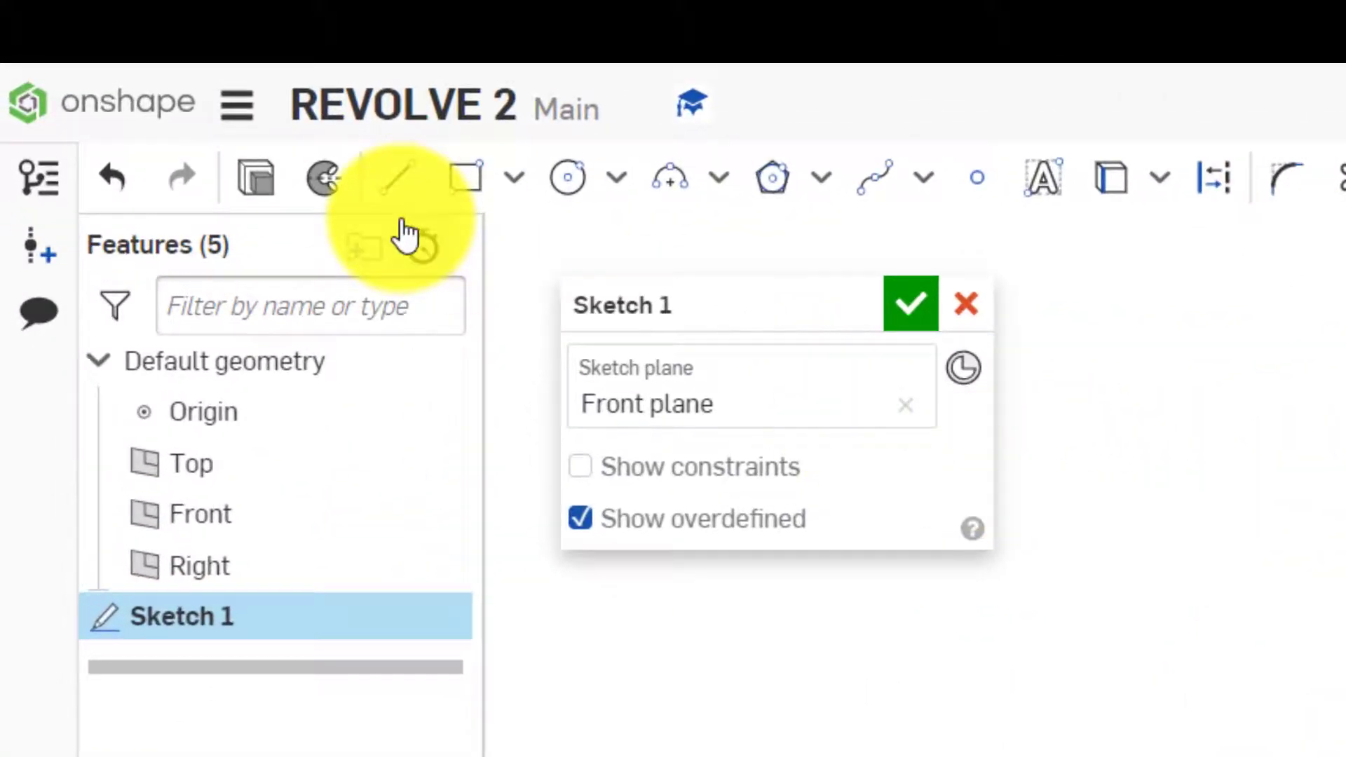
Close the sketch and start Revolve 1 on Sketch 1's profile face.
{"action": "left_click", "coordinate": [328, 181]}
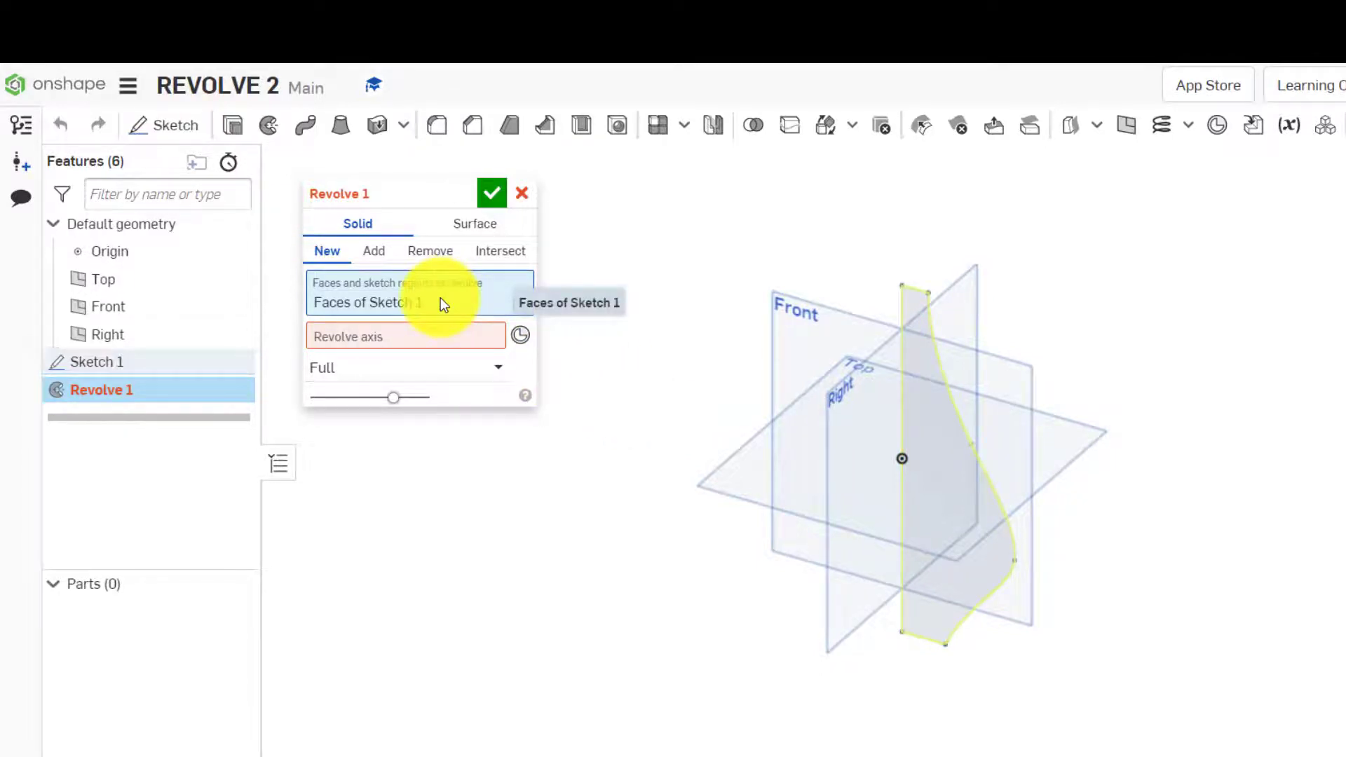
{"action": "left_click", "coordinate": [520, 303]}
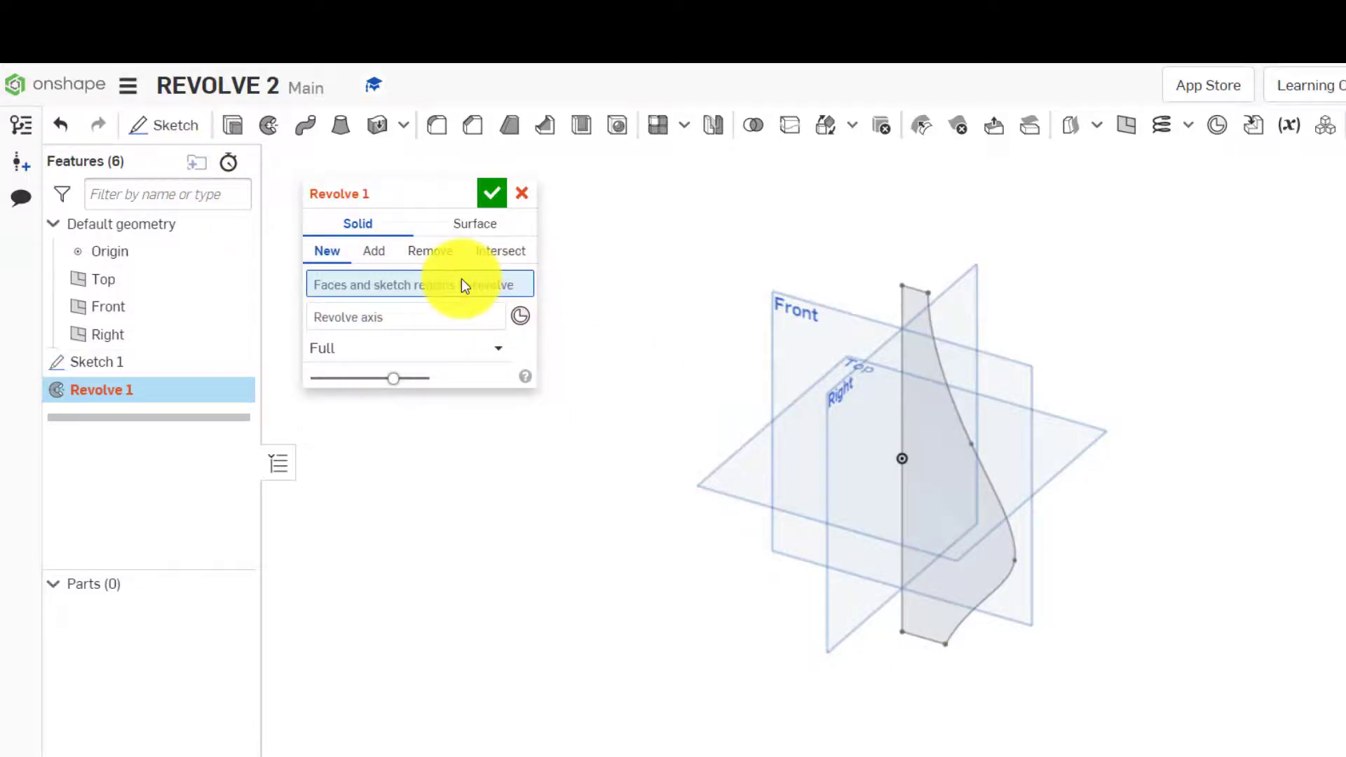
{"action": "left_click", "coordinate": [967, 515]}
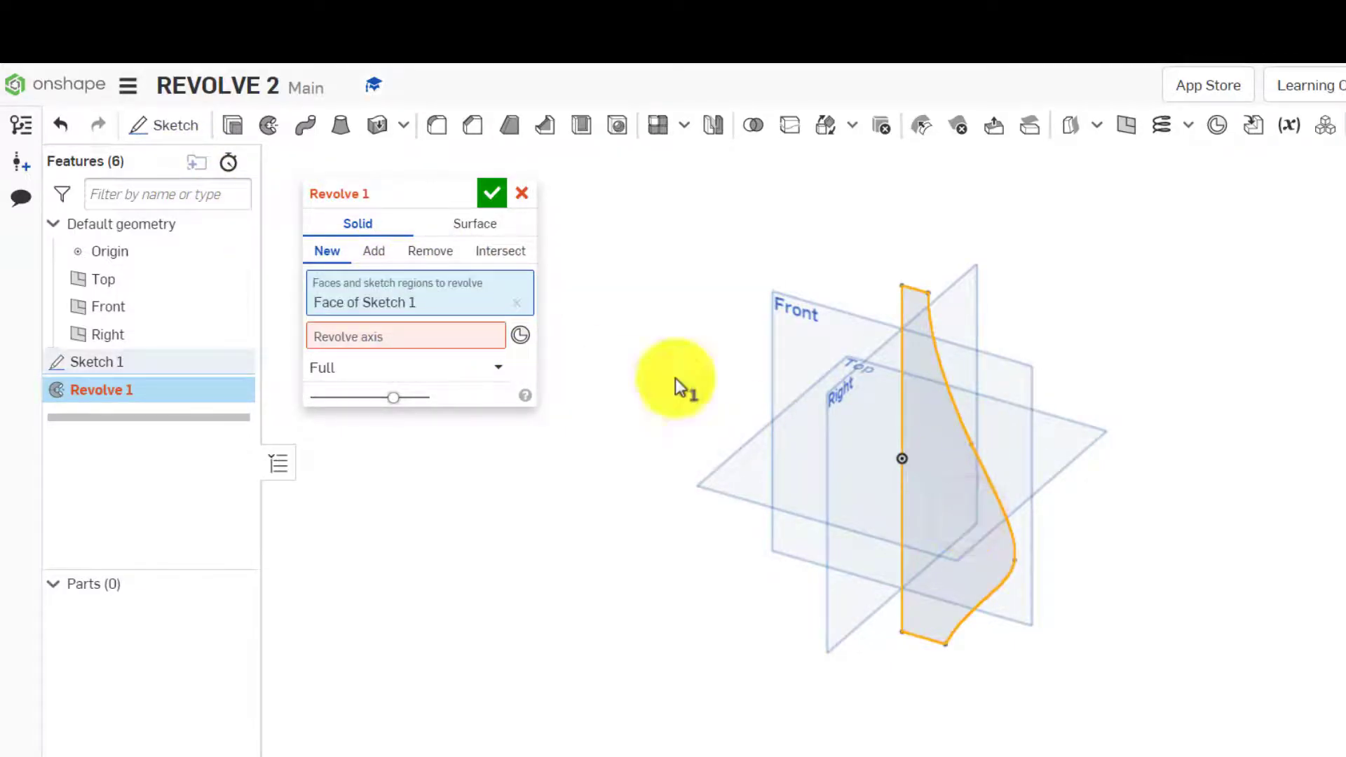
Set the revolve axis to the vertical sketch line after trying other edges.
{"action": "left_click", "coordinate": [406, 337]}
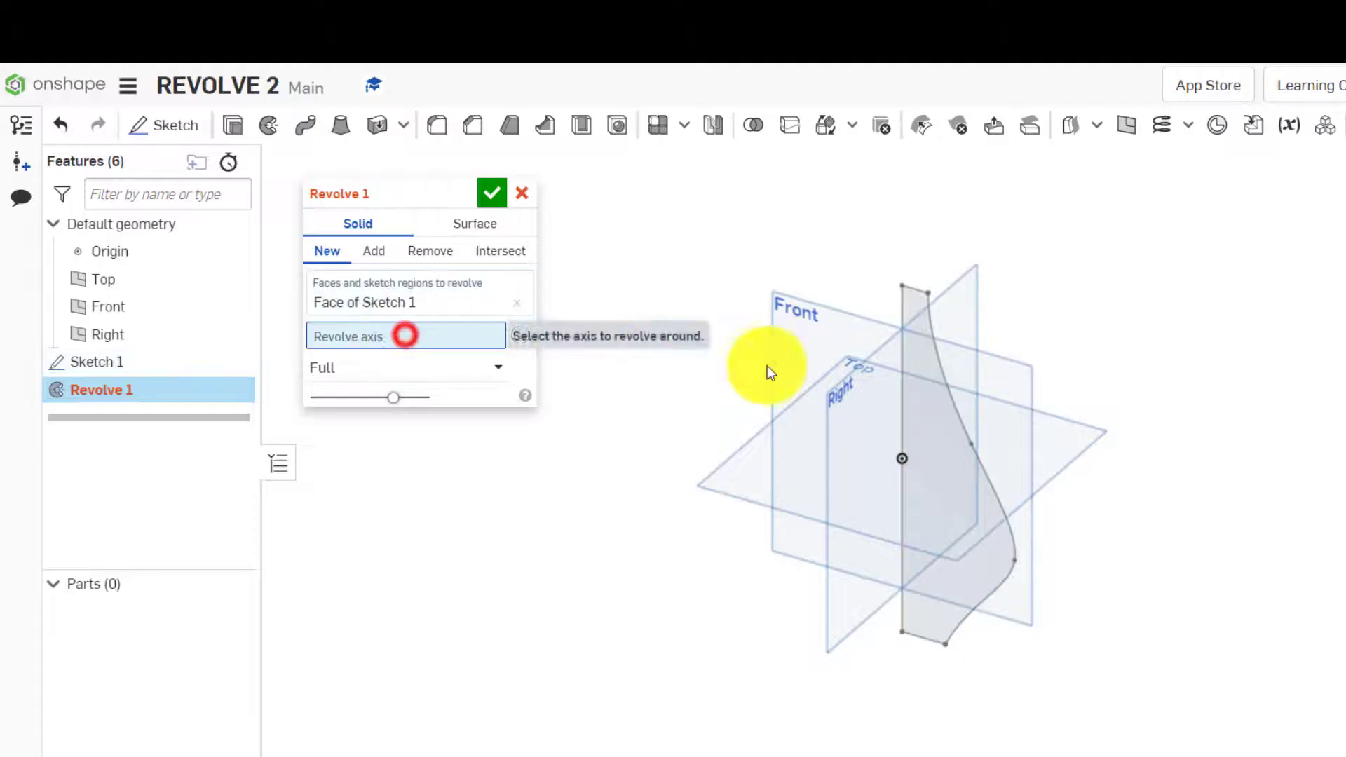
{"action": "left_click", "coordinate": [903, 414]}
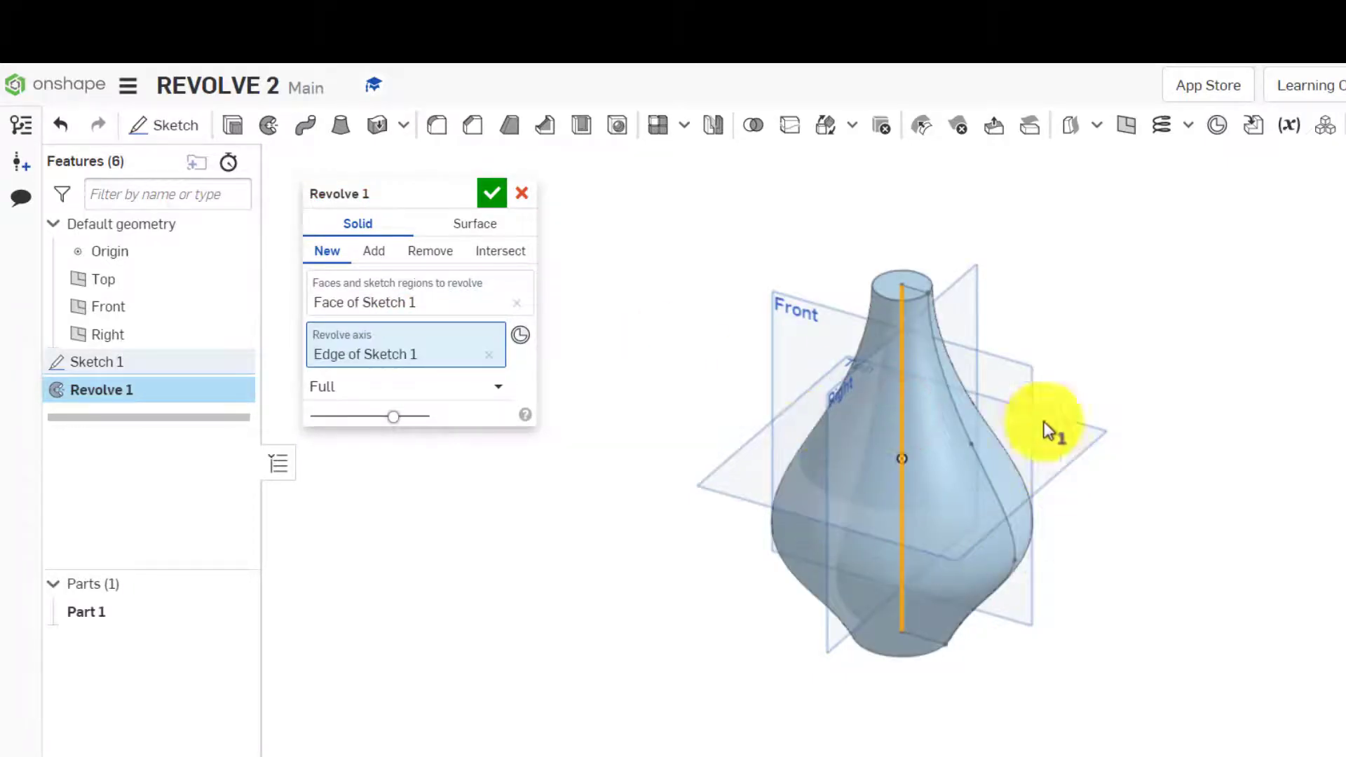
{"action": "left_click", "coordinate": [367, 325]}
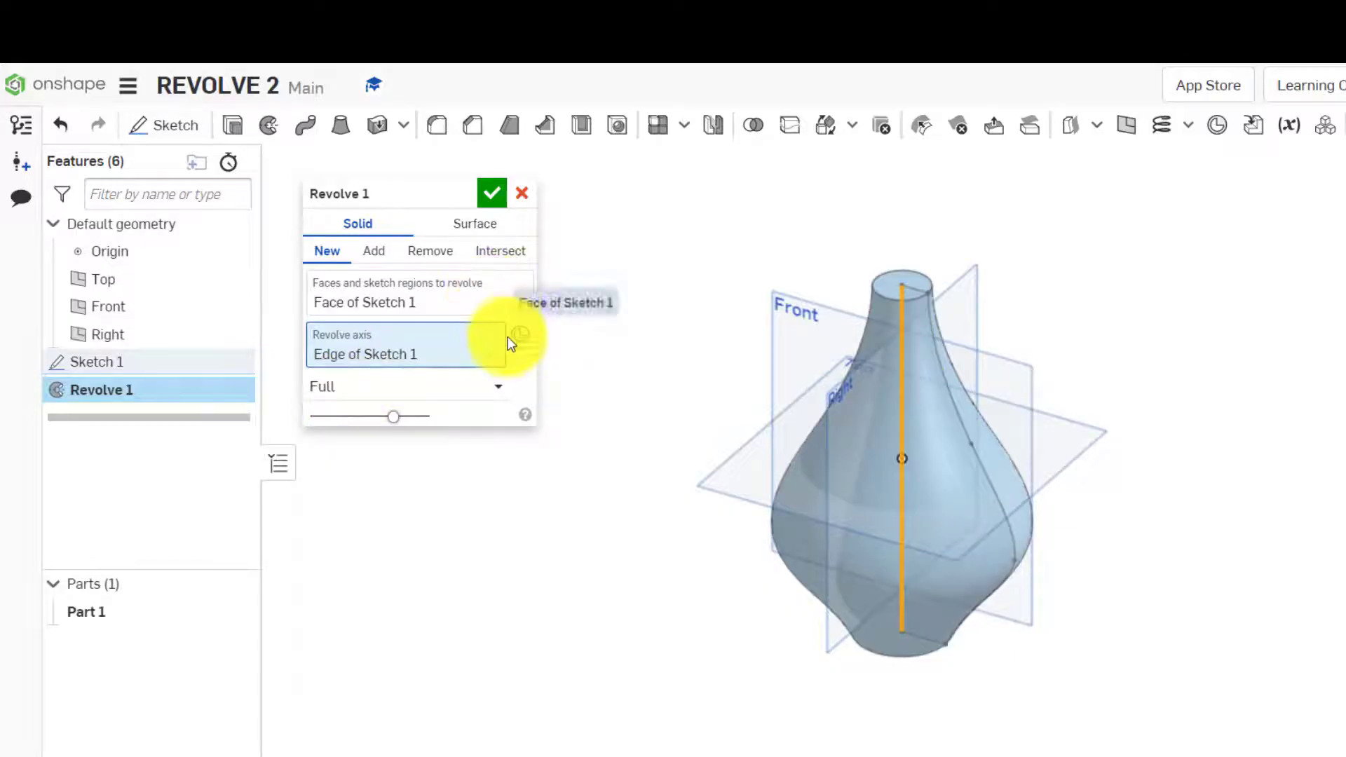
{"action": "left_click", "coordinate": [488, 354]}
{"action": "left_click", "coordinate": [915, 634]}
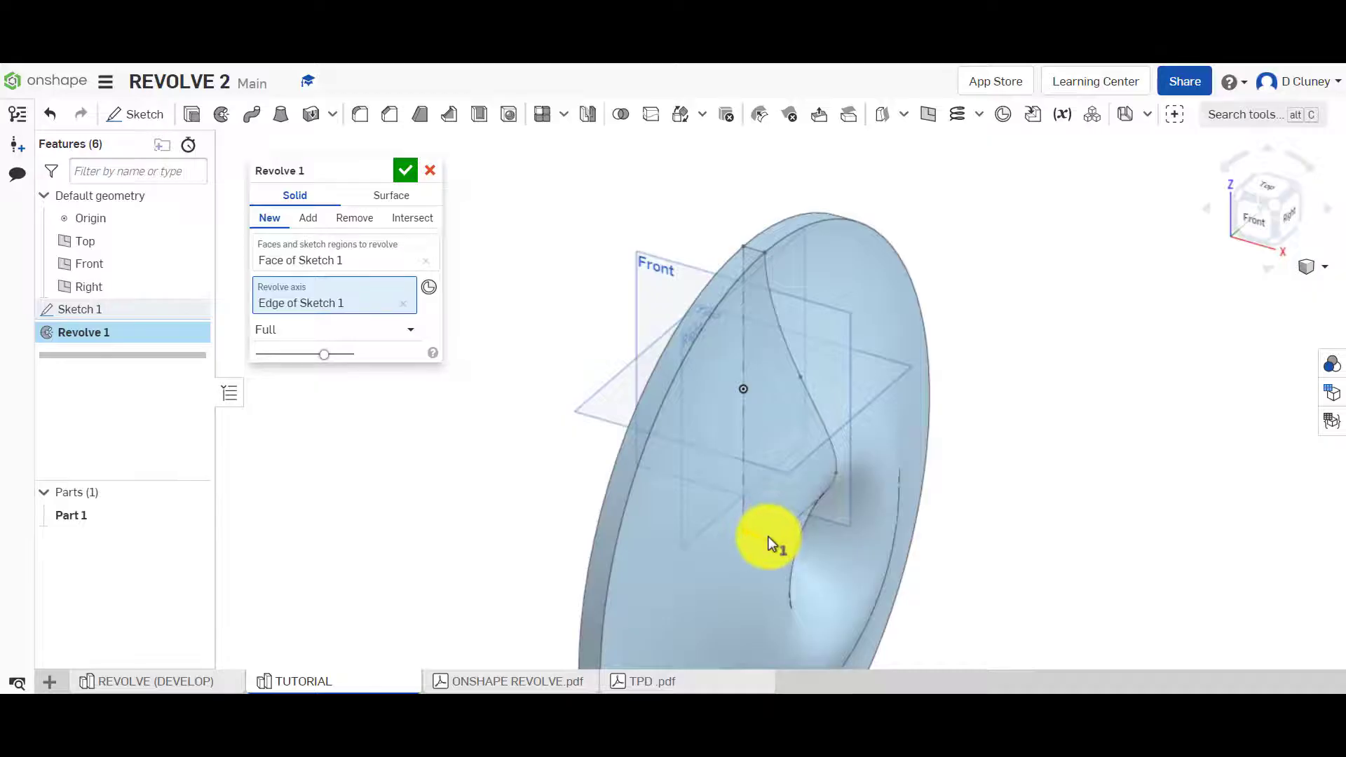
{"action": "left_click", "coordinate": [767, 536]}
{"action": "left_click", "coordinate": [762, 254]}
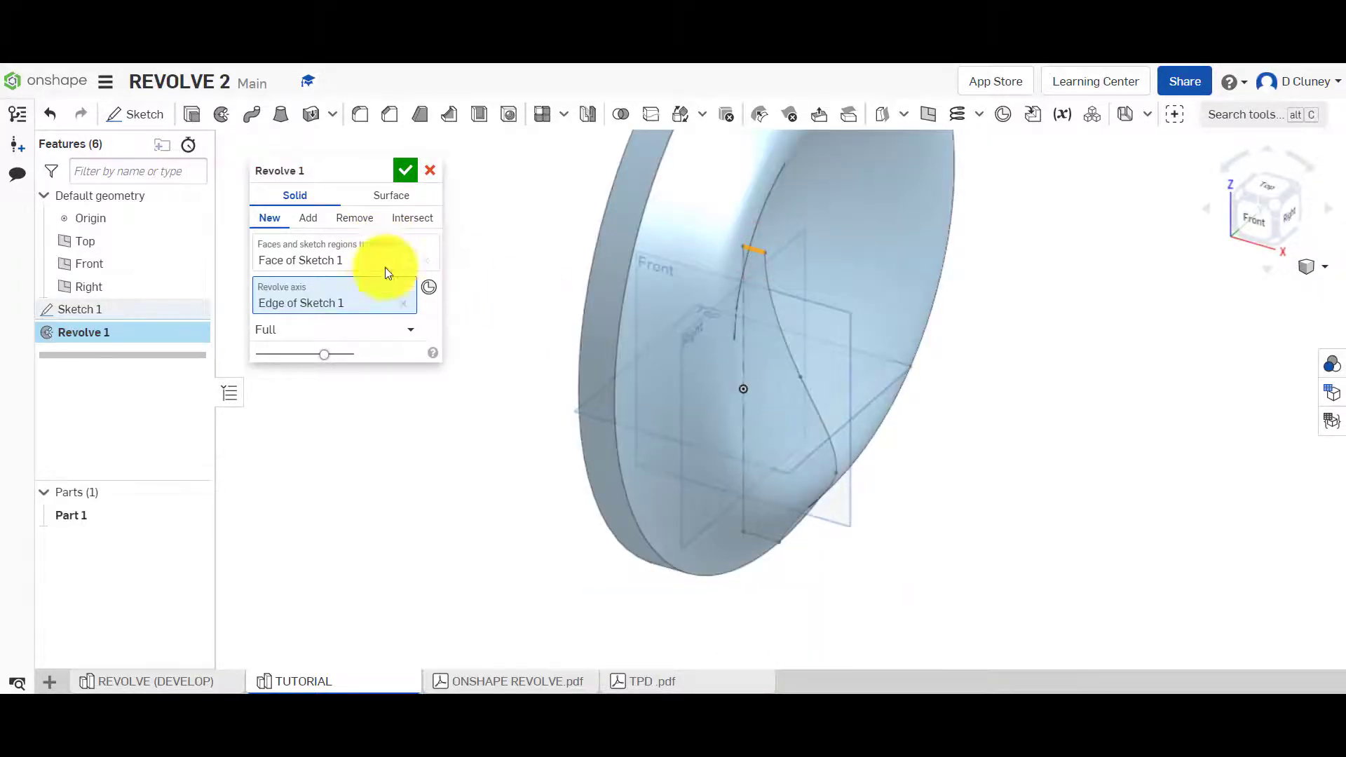
{"action": "left_click", "coordinate": [409, 306]}
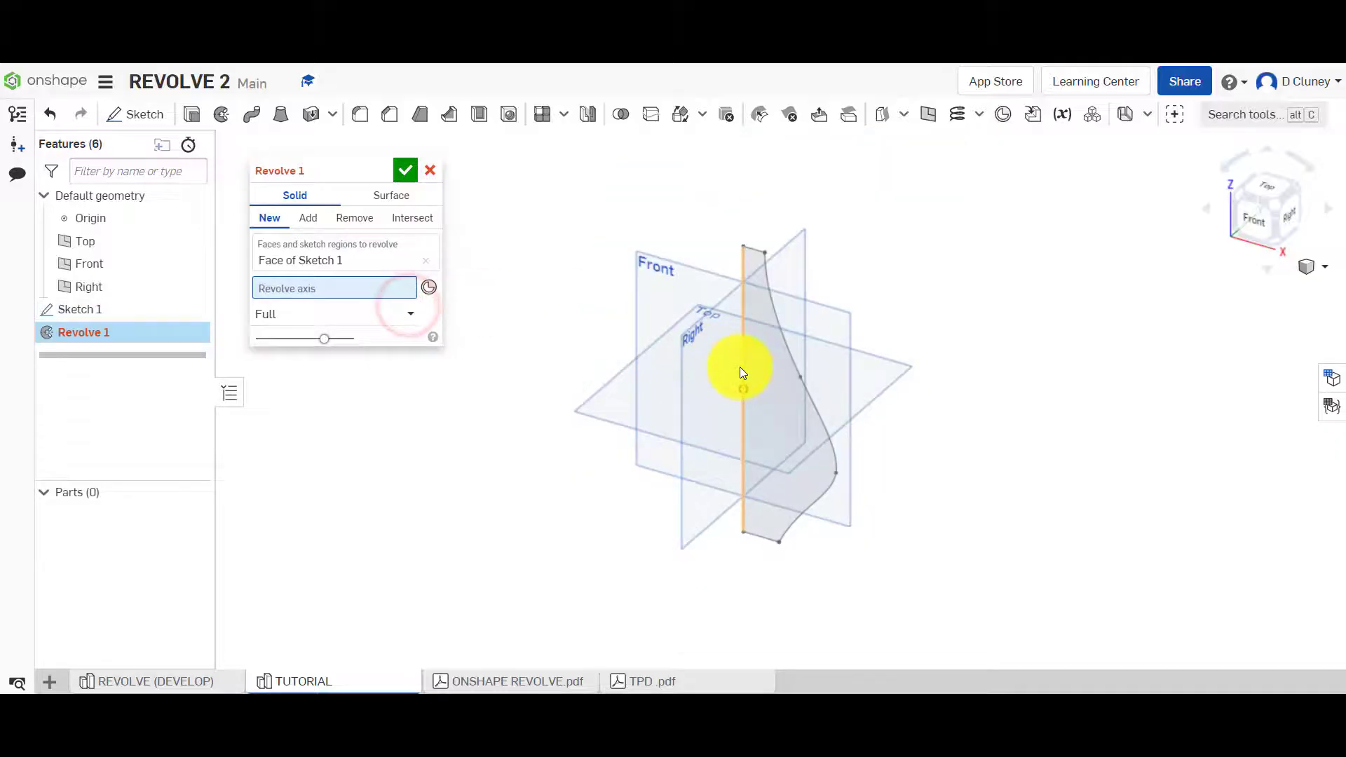
{"action": "left_click", "coordinate": [740, 367]}
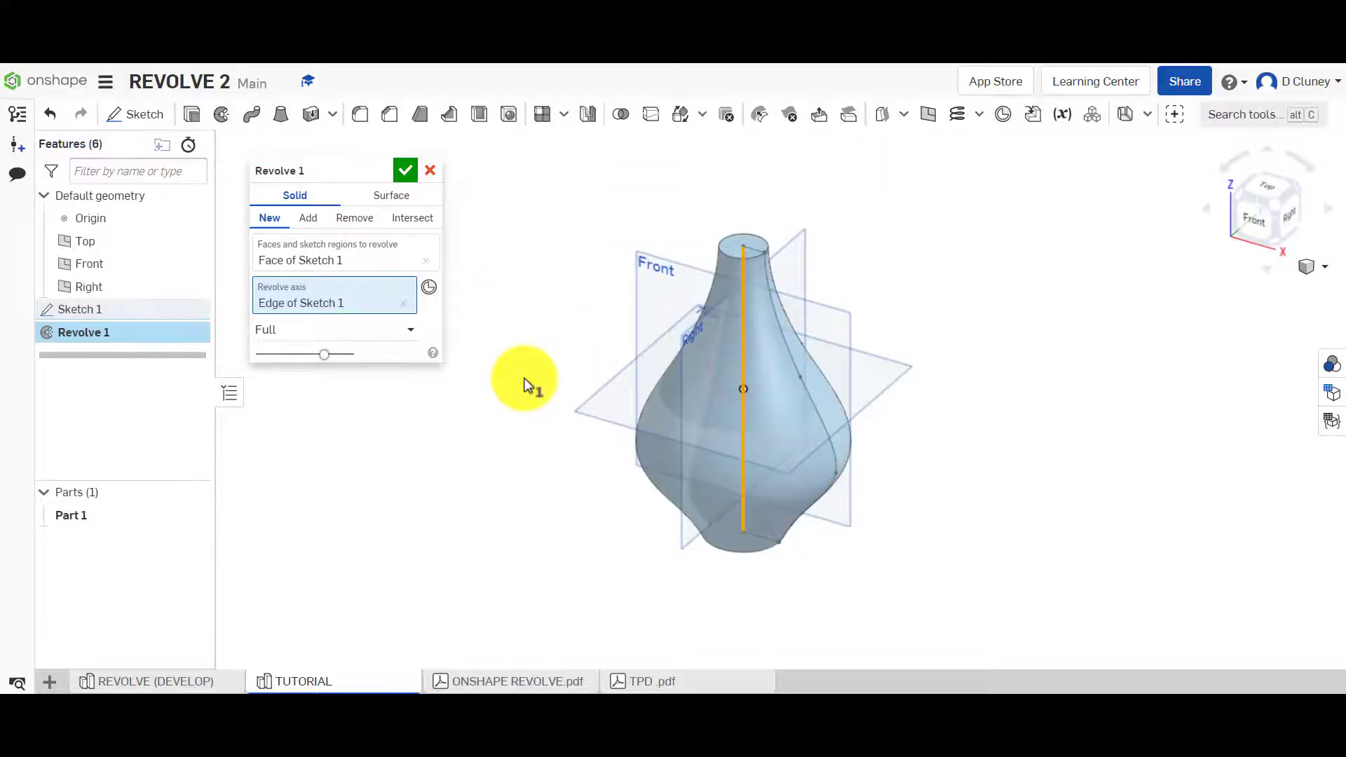
Switch Revolve 1 to One direction with a 90 deg revolve angle.
{"action": "left_click", "coordinate": [401, 335]}
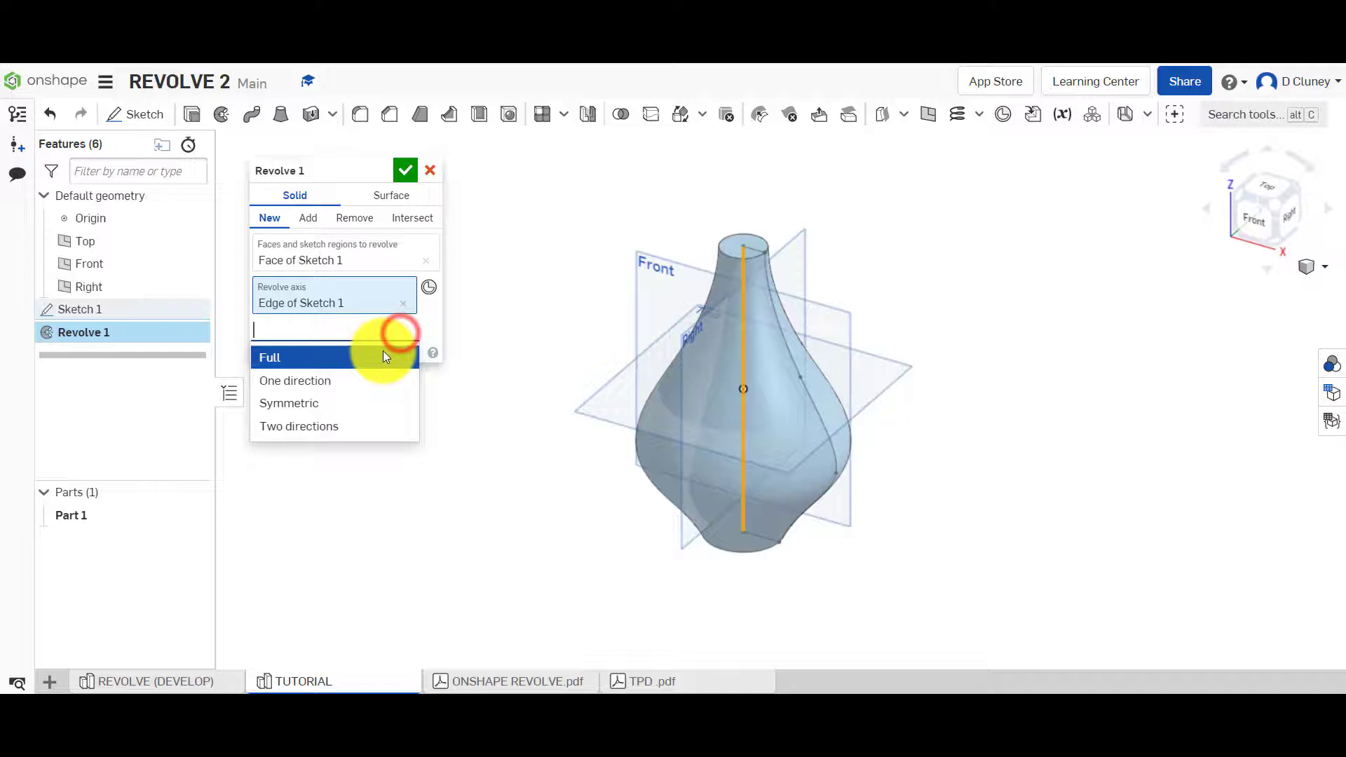
{"action": "left_click", "coordinate": [359, 388]}
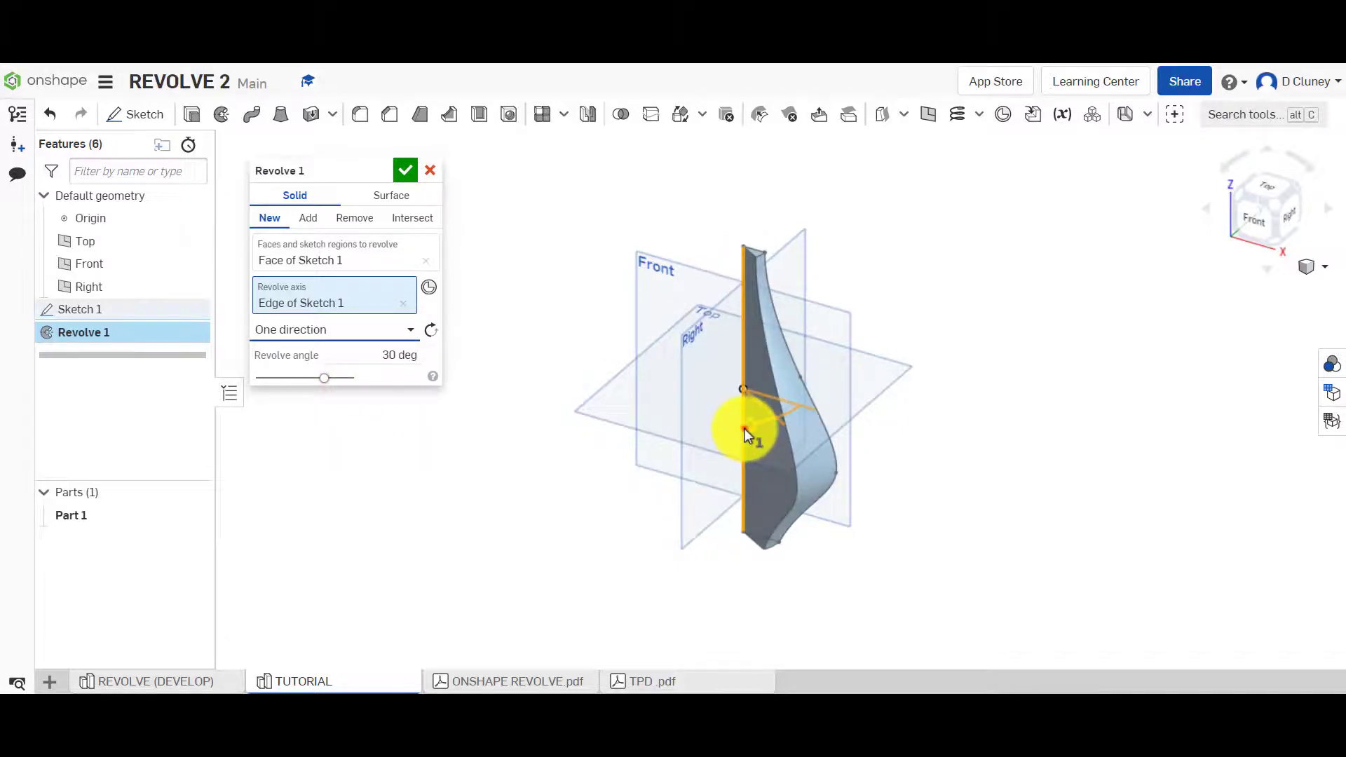
{"action": "left_click_drag", "start_coordinate": [743, 428], "coordinate": [679, 414]}
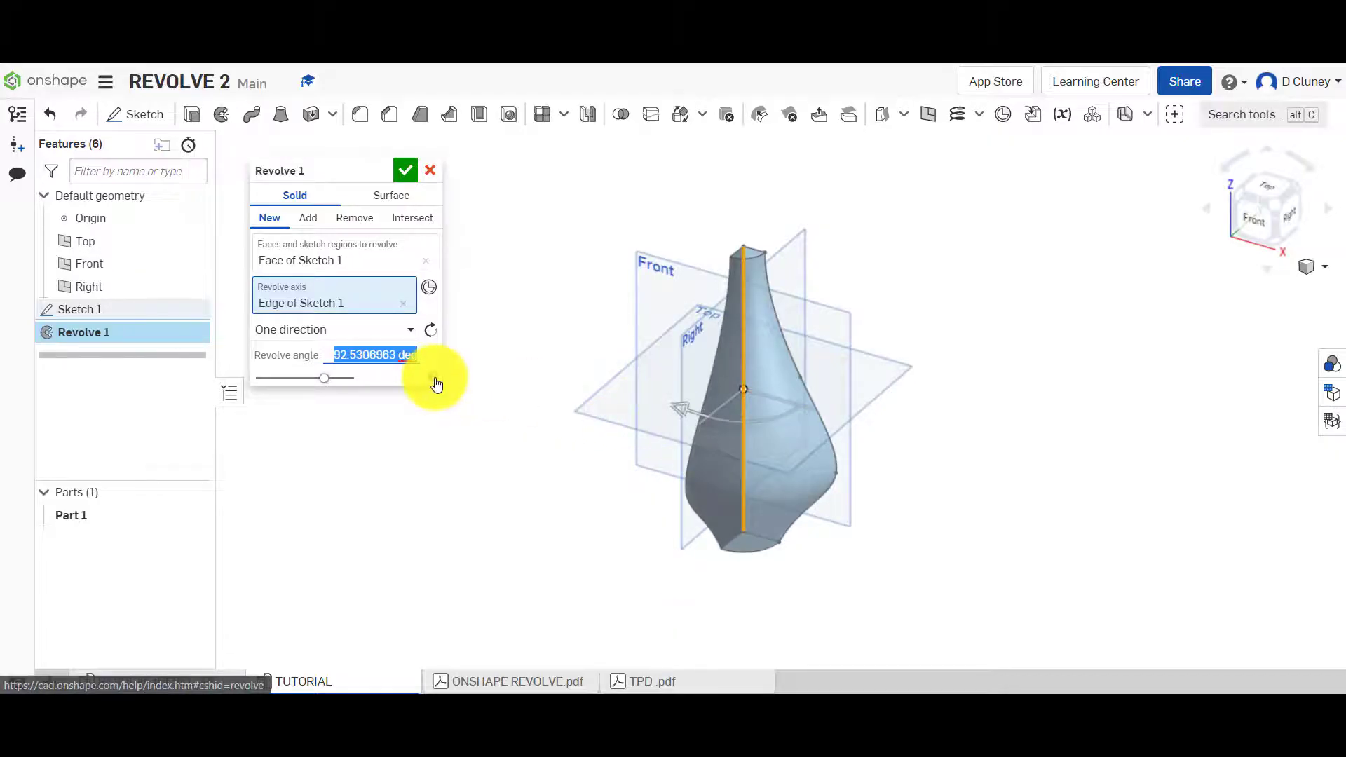
{"action": "type", "text": "90"}
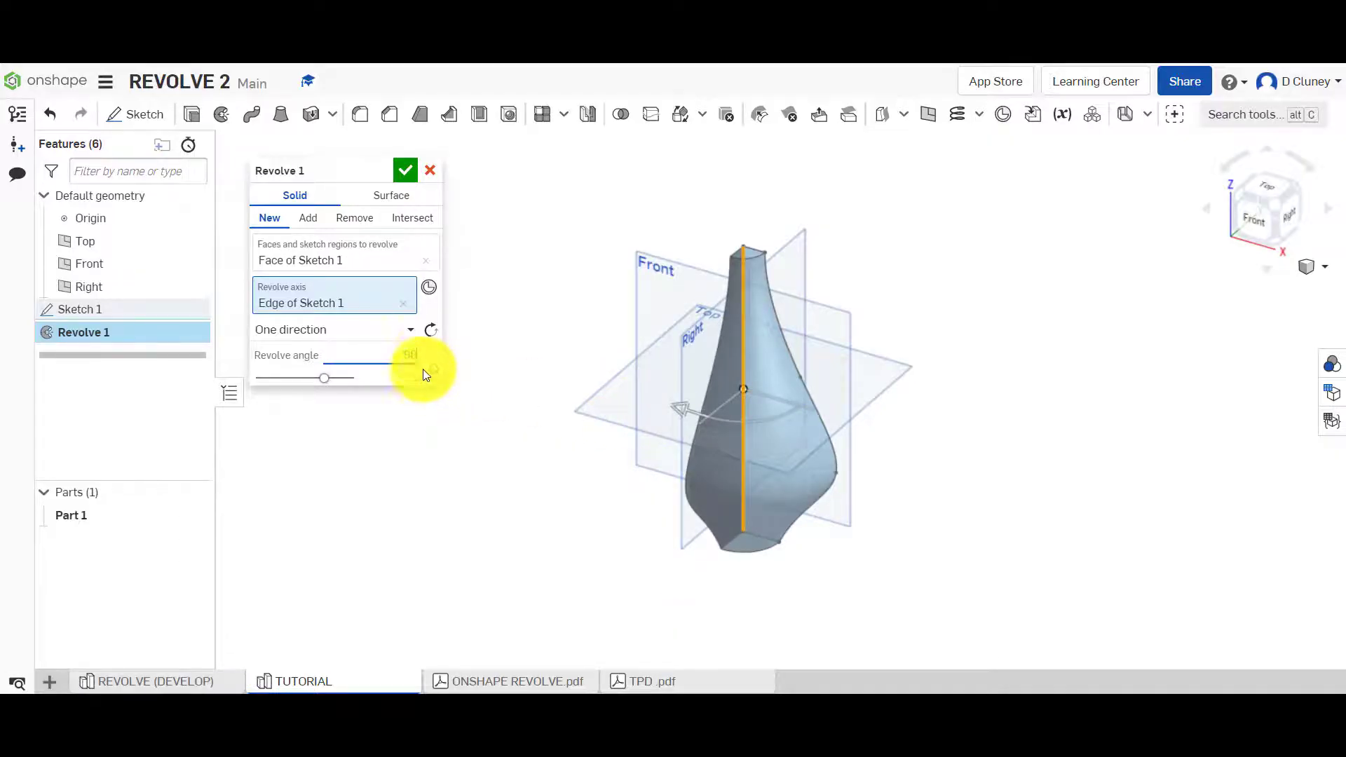
Flip the revolve direction back and forth, leaving it reversed.
{"action": "left_click", "coordinate": [431, 329]}
{"action": "left_click", "coordinate": [431, 329]}
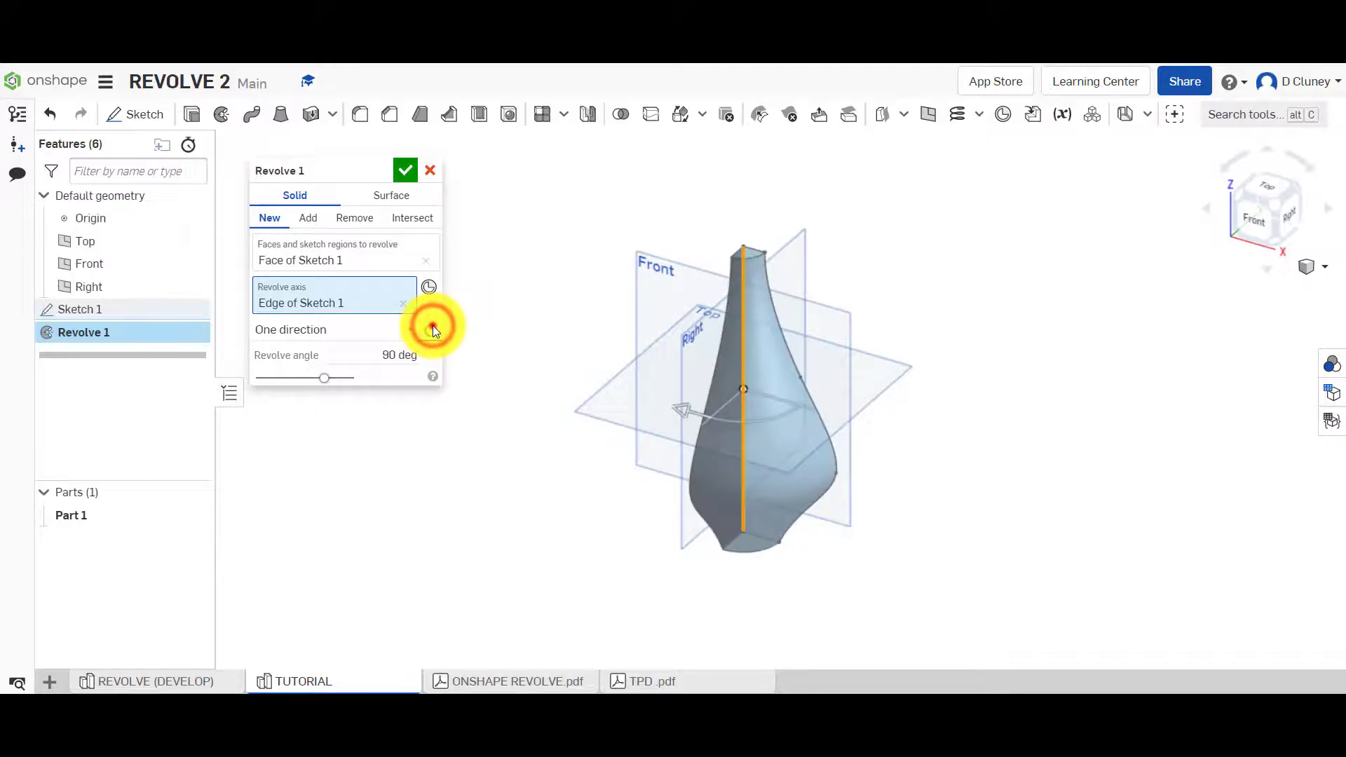
{"action": "left_click", "coordinate": [432, 328]}
{"action": "left_click", "coordinate": [432, 328]}
{"action": "left_click", "coordinate": [431, 329]}
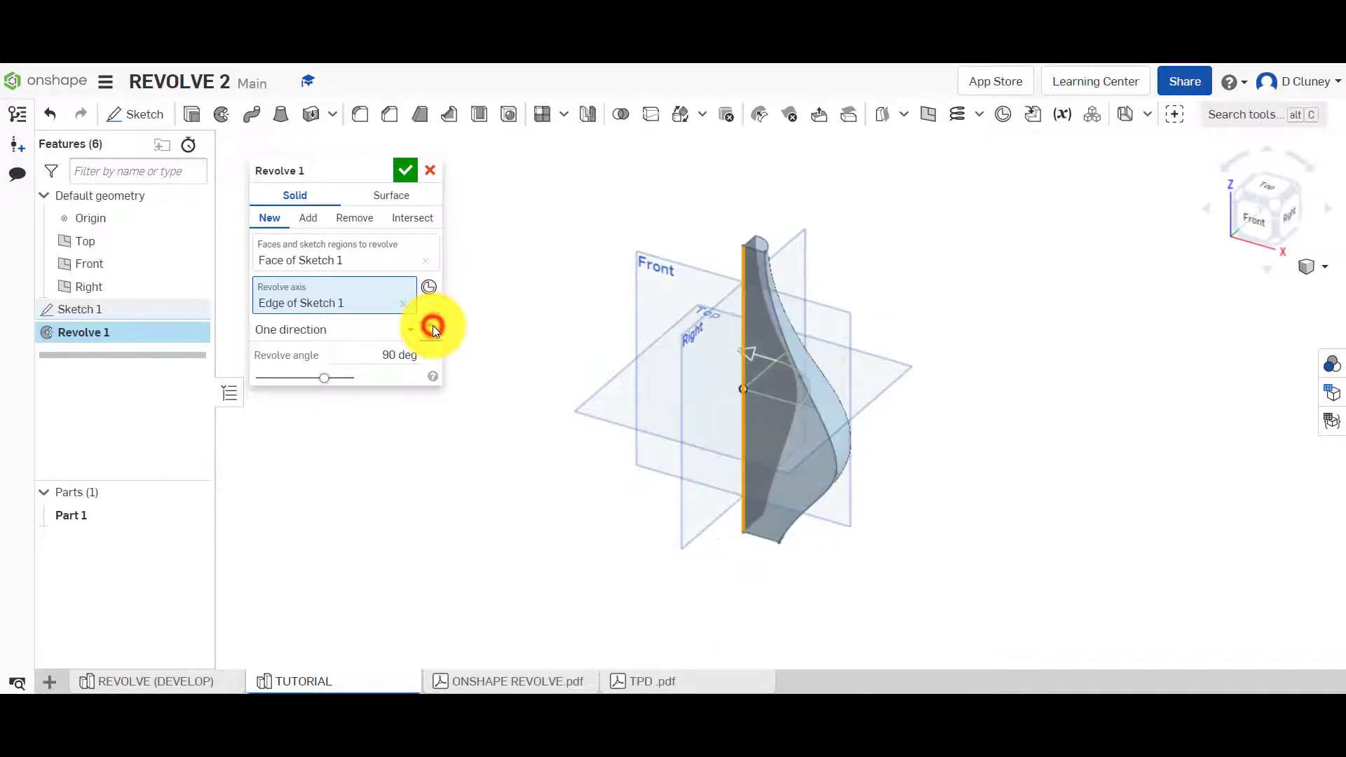
{"action": "left_click", "coordinate": [361, 331]}
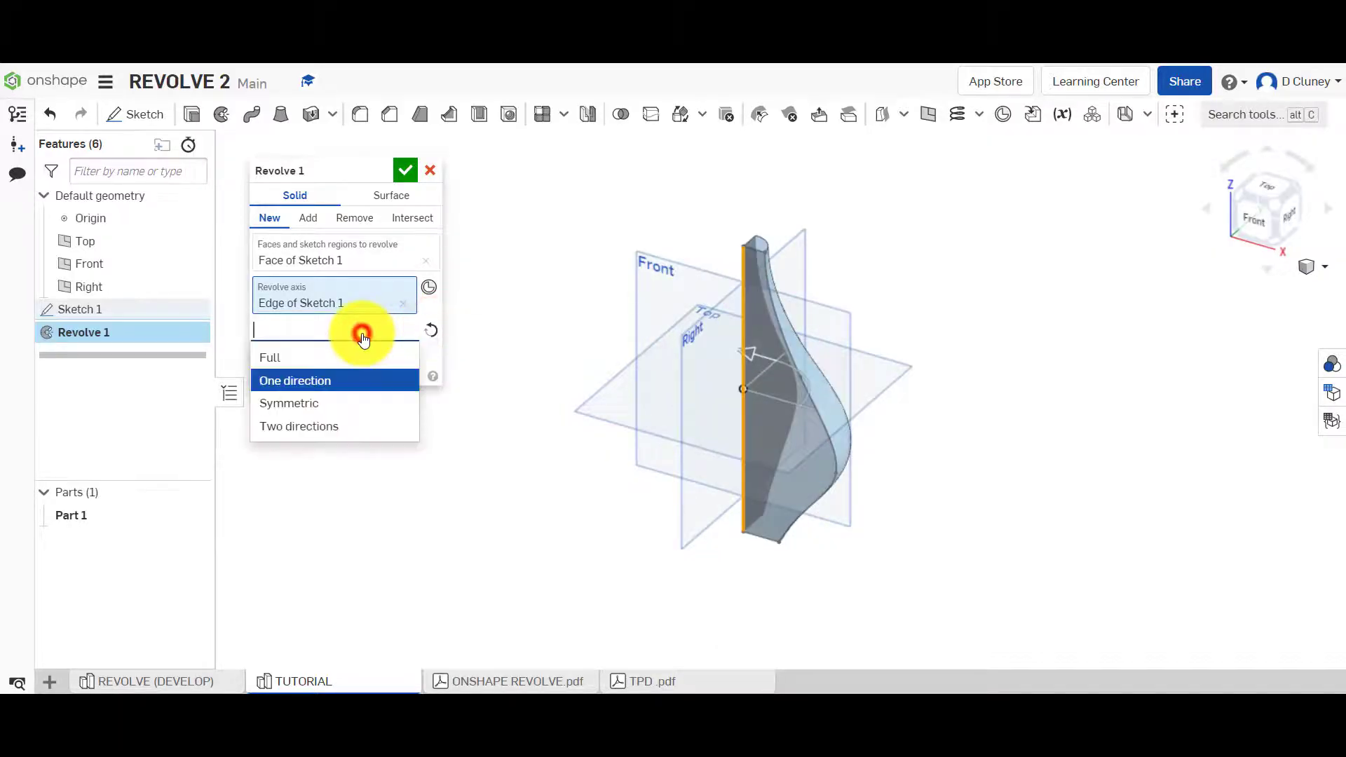
Make Revolve 1 Symmetric with a 180 deg total angle, viewed from the top.
{"action": "left_click", "coordinate": [349, 402]}
{"action": "left_click", "coordinate": [1264, 188]}
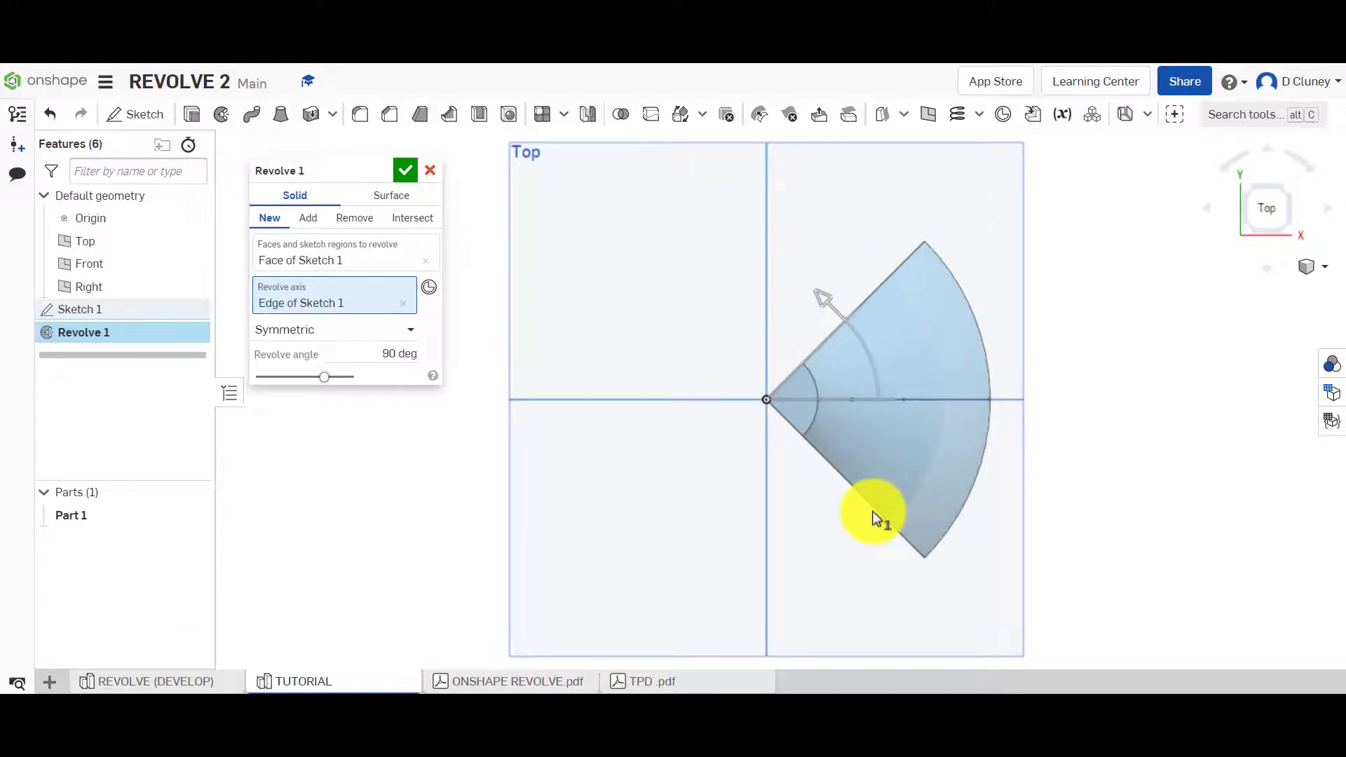
{"action": "left_click", "coordinate": [379, 356]}
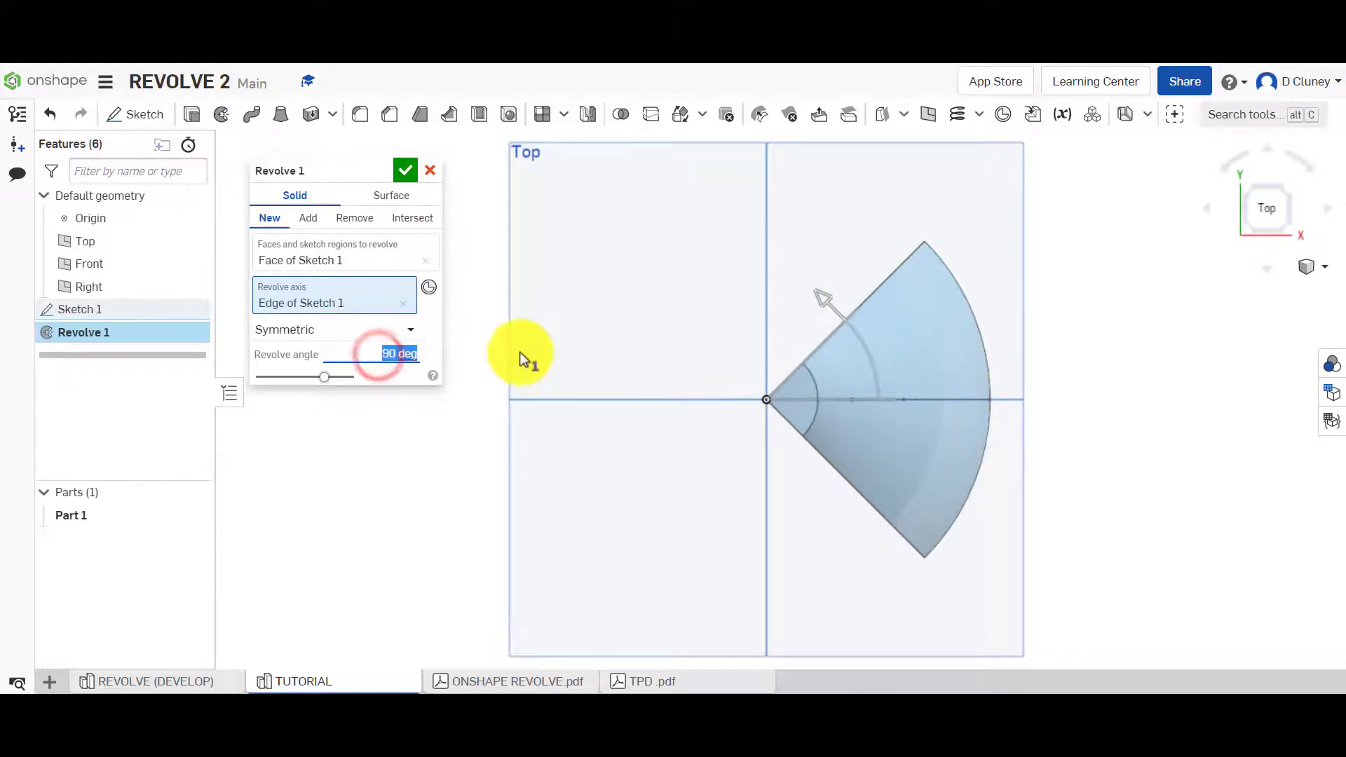
{"action": "type", "text": "18"}
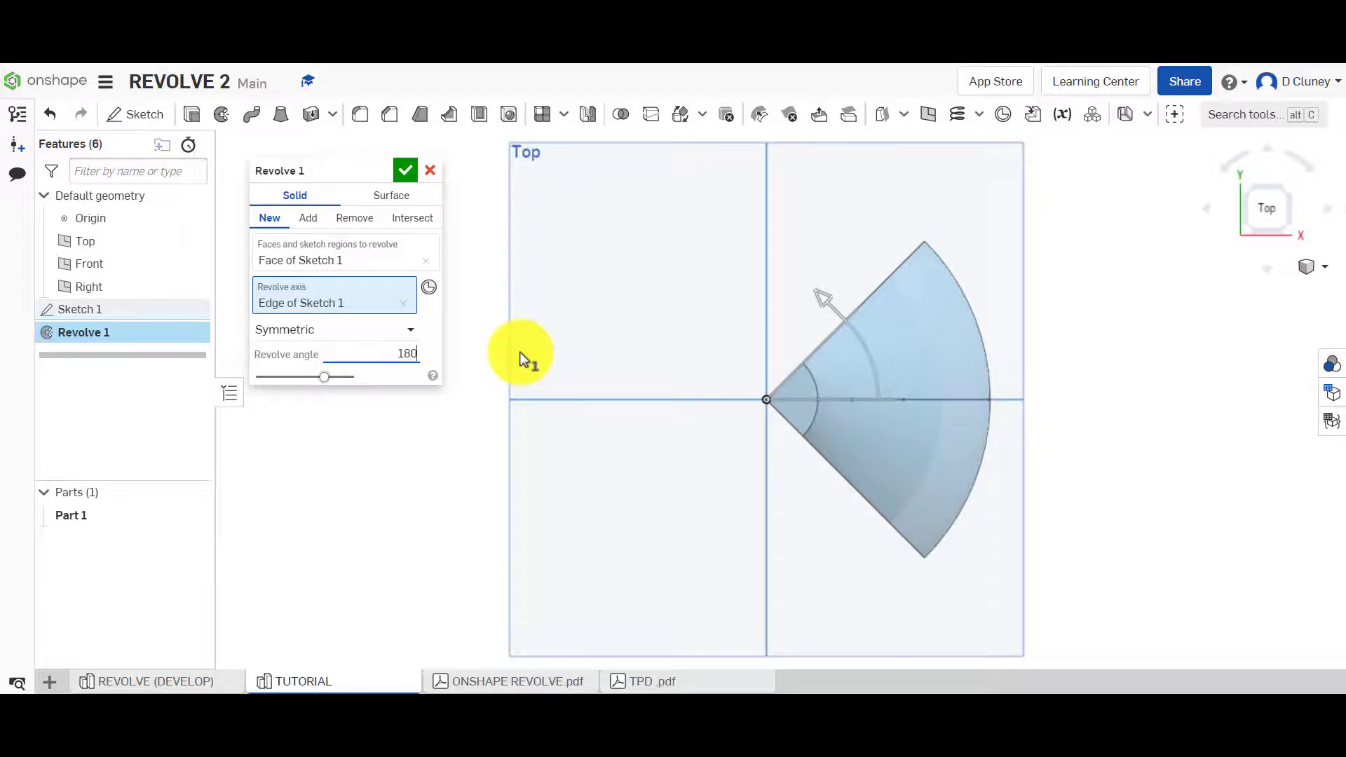
{"action": "type", "text": "0"}
{"action": "left_click", "coordinate": [585, 342]}
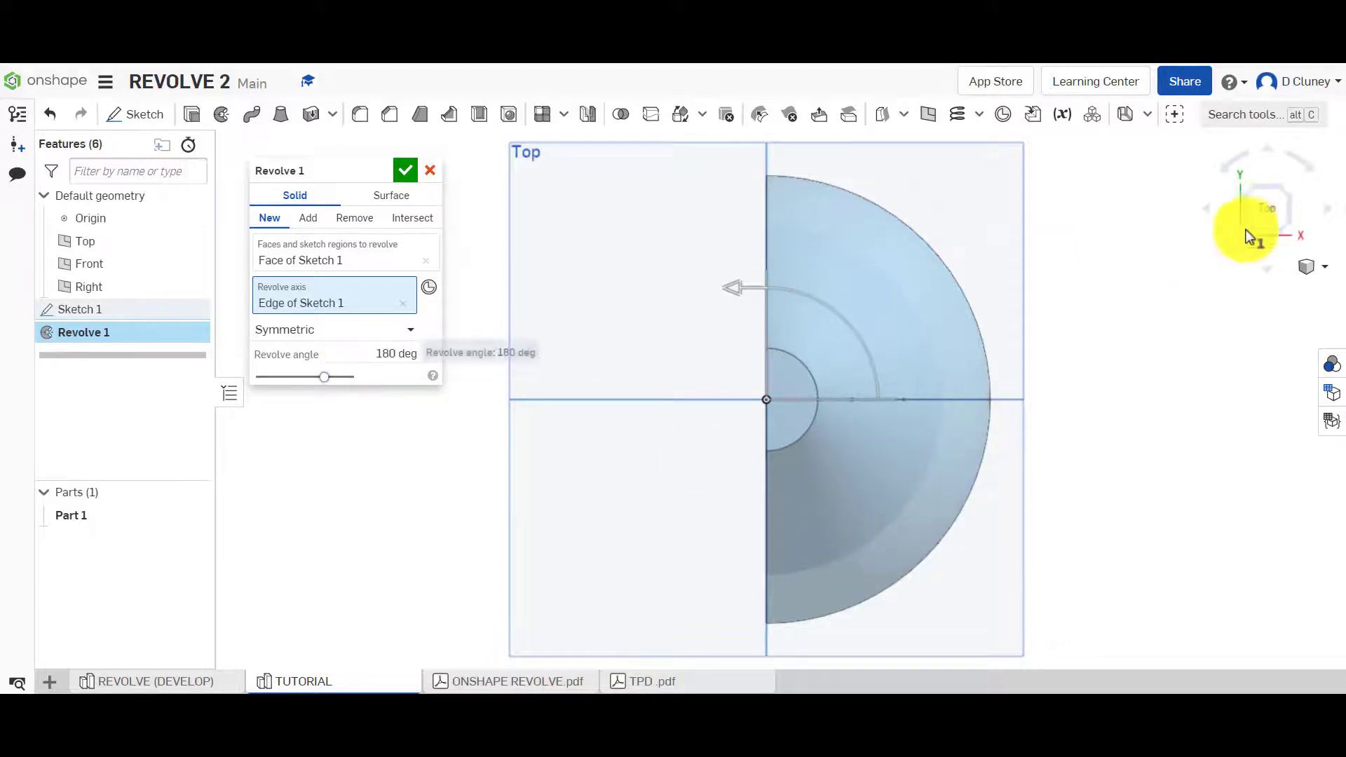
Switch Revolve 1 to Two directions and set the second angle to 20 deg.
{"action": "left_click", "coordinate": [1282, 201]}
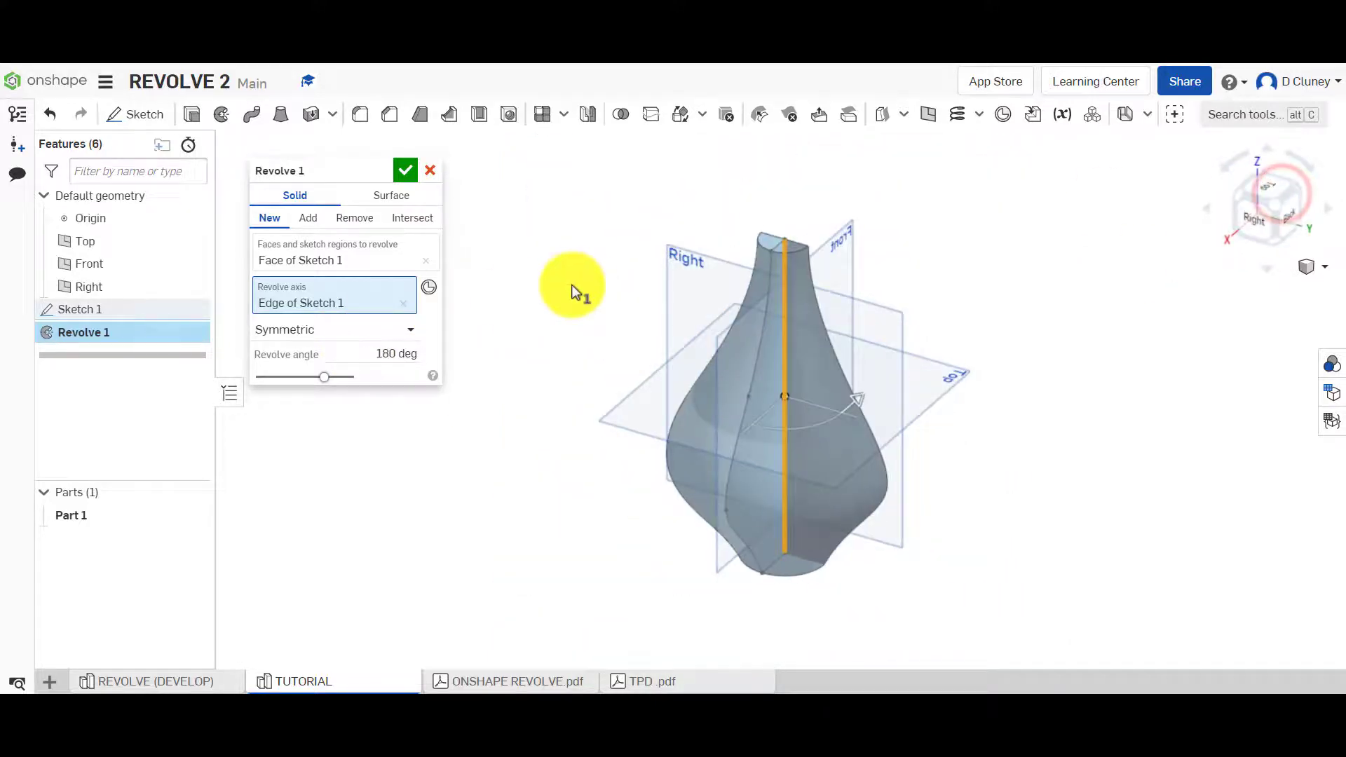
{"action": "left_click", "coordinate": [352, 331]}
{"action": "left_click", "coordinate": [348, 426]}
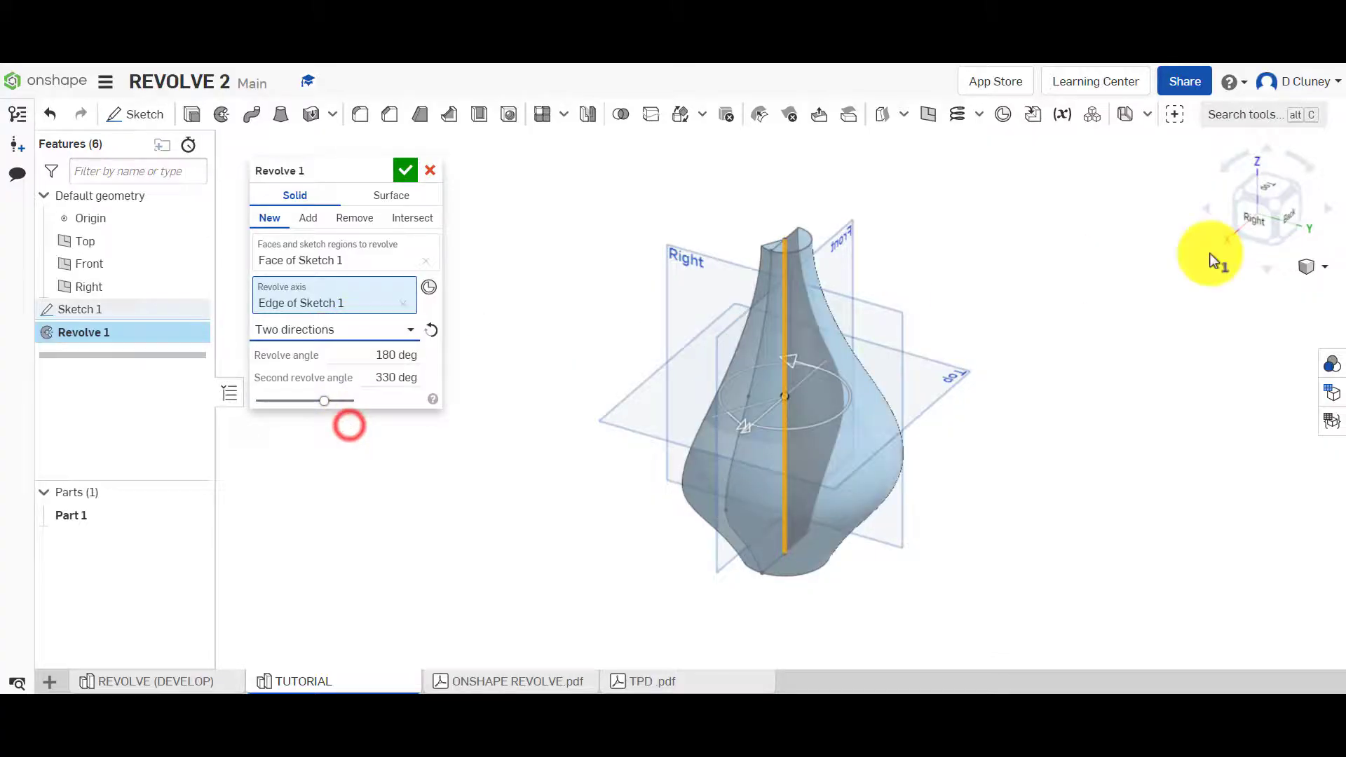
{"action": "left_click", "coordinate": [1270, 191]}
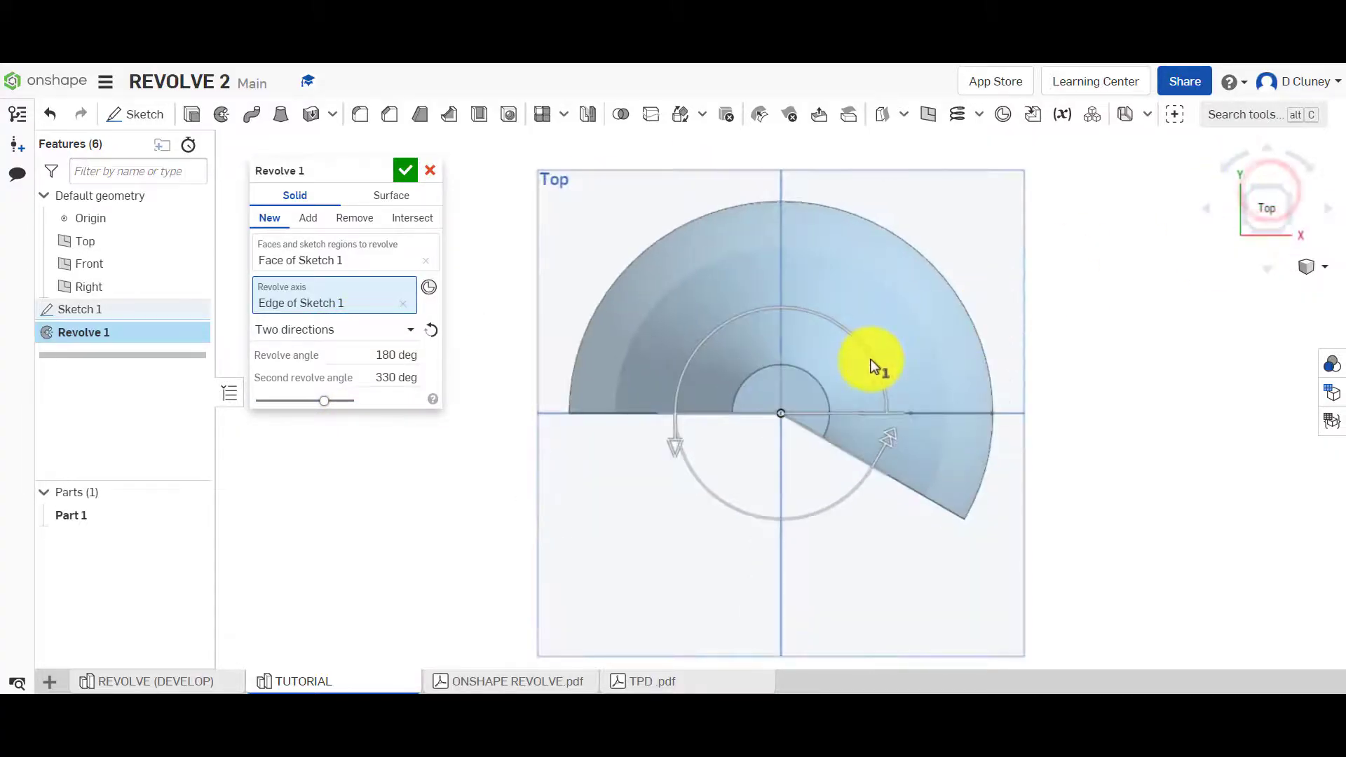
{"action": "left_click_drag", "start_coordinate": [890, 443], "coordinate": [910, 367]}
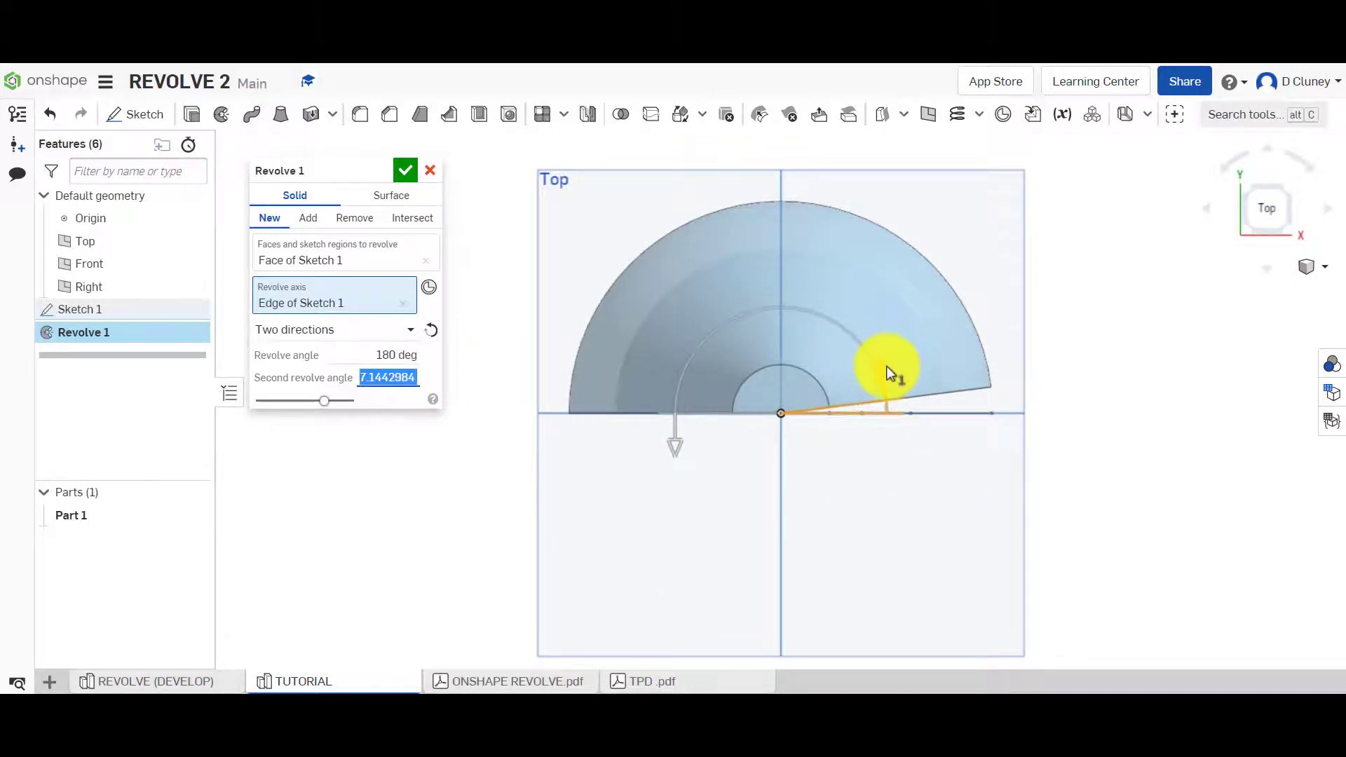
{"action": "type", "text": "20"}
{"action": "key", "text": "Return"}
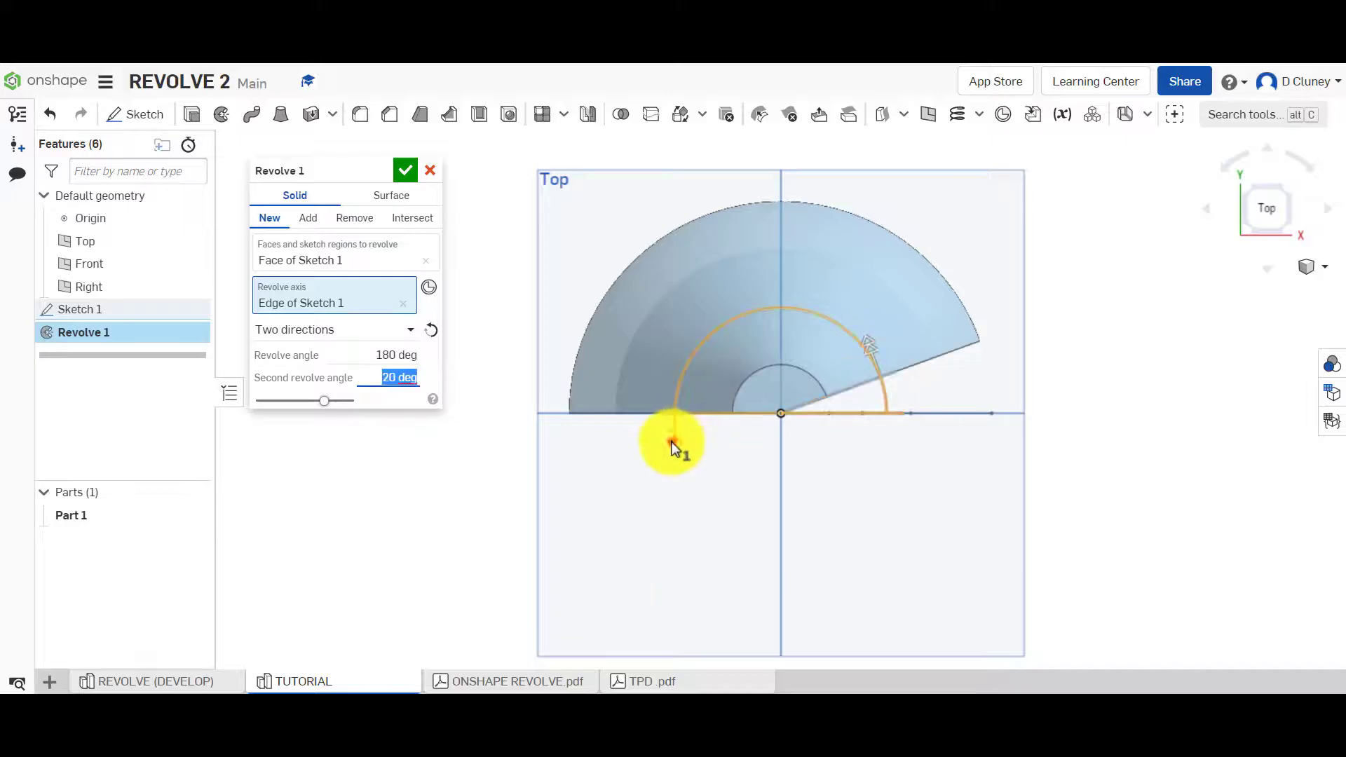
Adjust the revolve angles to 165 deg and 15 deg, checking from several views.
{"action": "left_click_drag", "start_coordinate": [672, 447], "coordinate": [629, 409]}
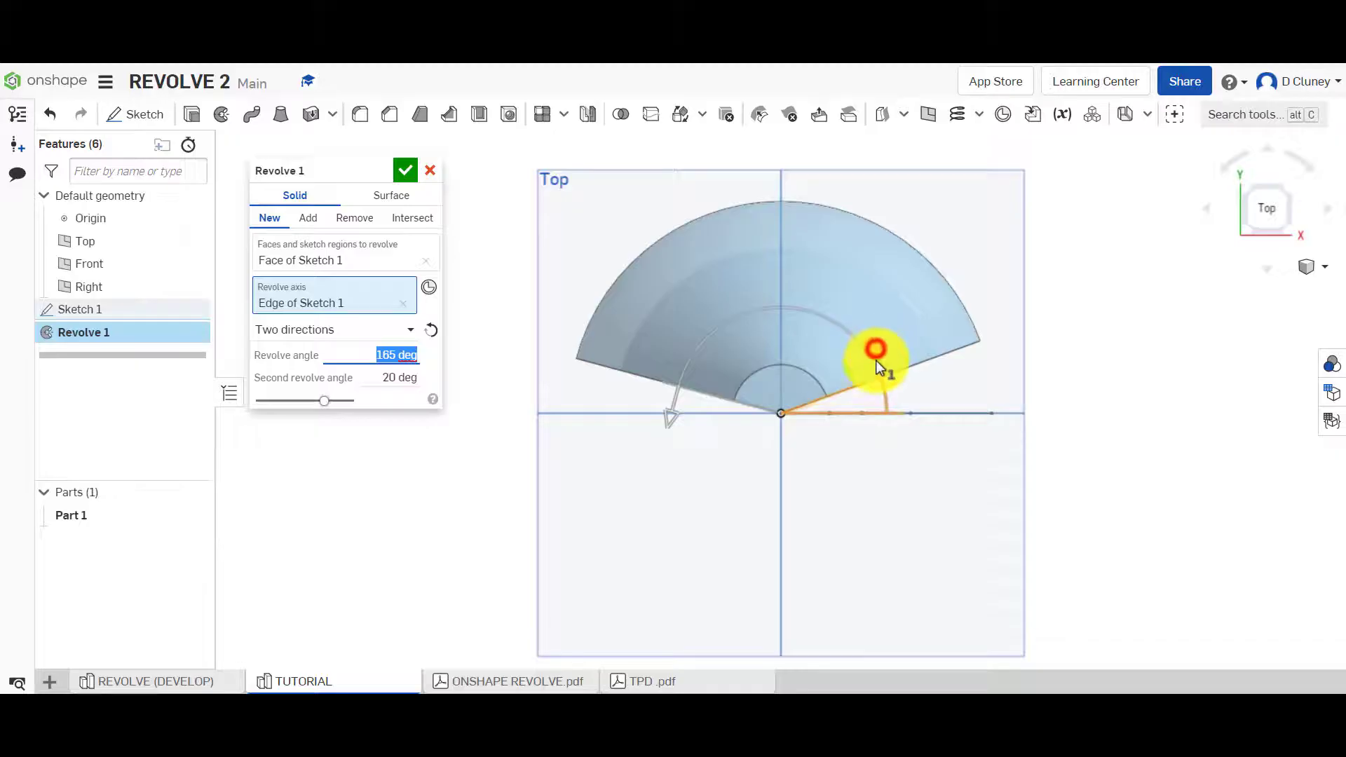
{"action": "left_click_drag", "start_coordinate": [876, 360], "coordinate": [877, 360]}
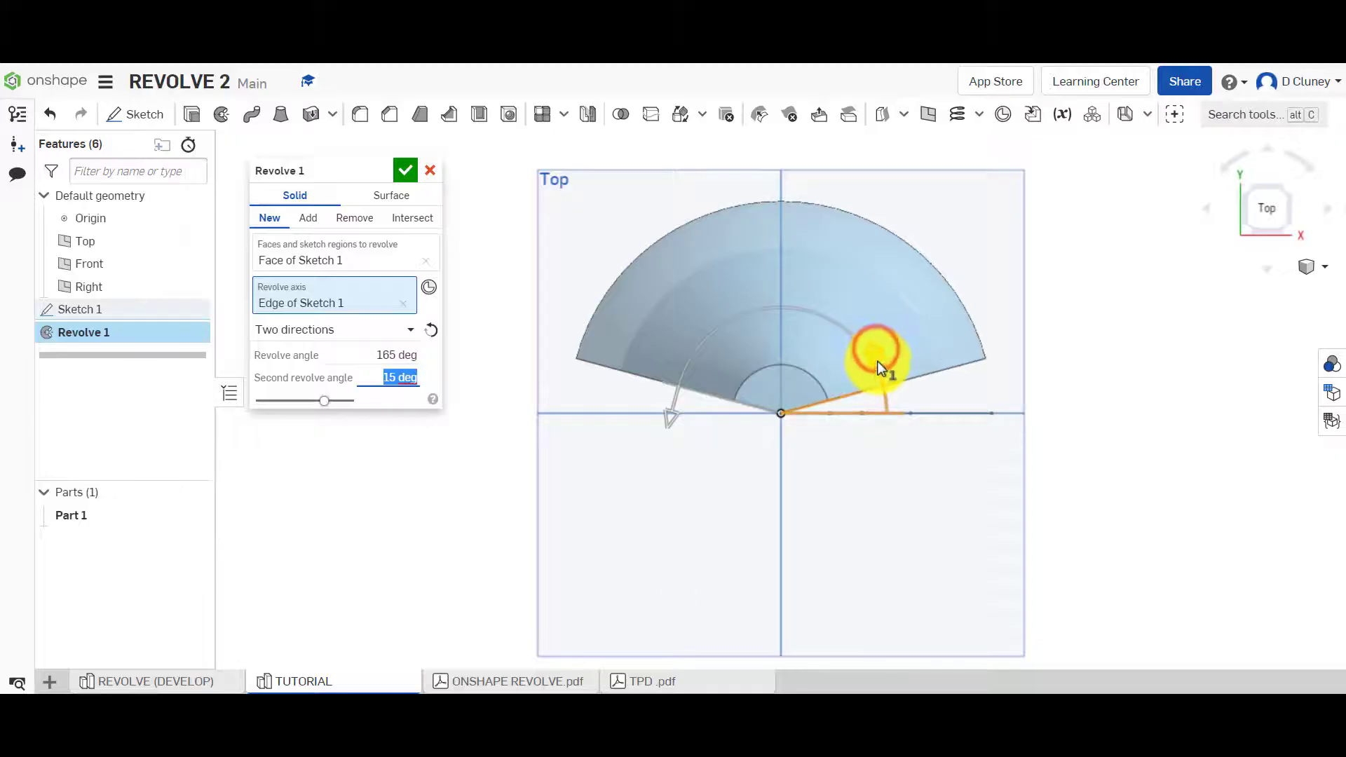
{"action": "left_click", "coordinate": [1286, 199]}
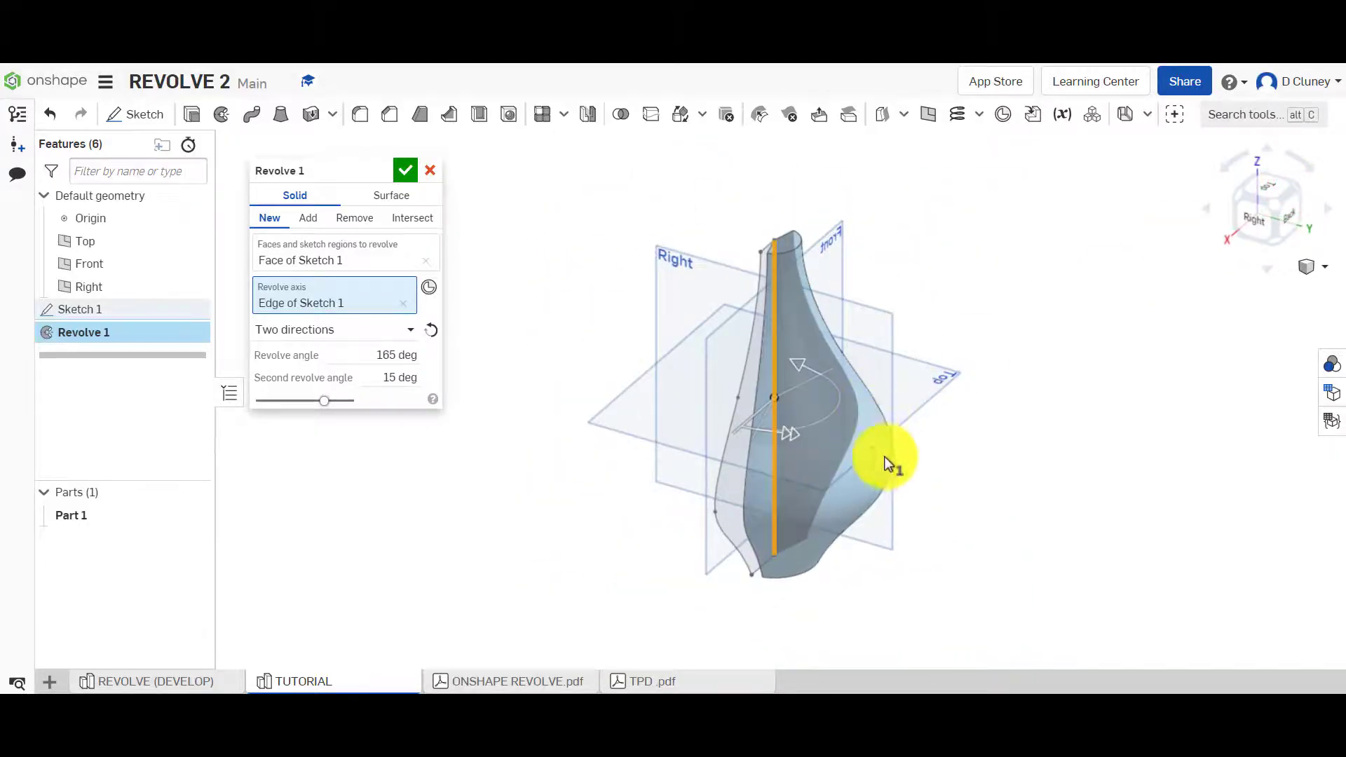
{"action": "right_click_drag", "start_coordinate": [961, 469], "coordinate": [1076, 473]}
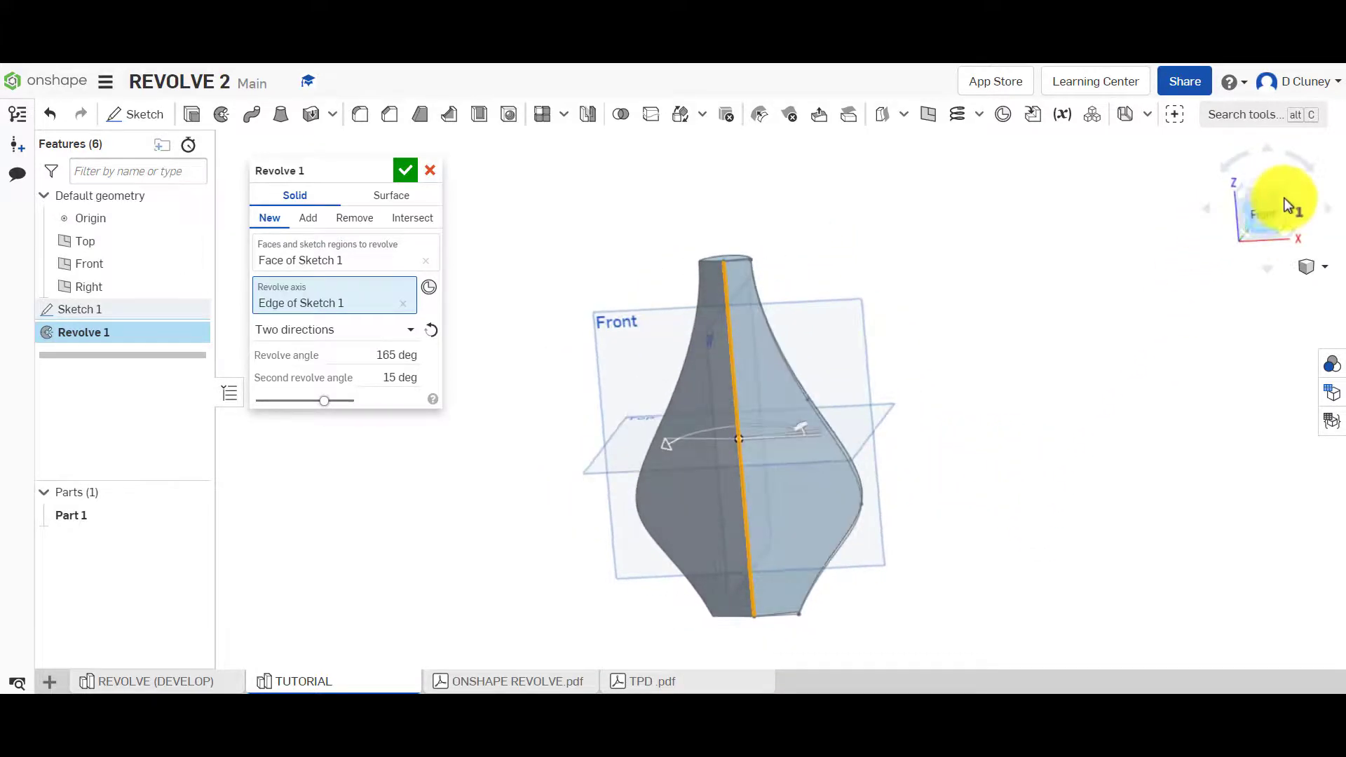
{"action": "left_click", "coordinate": [1251, 205]}
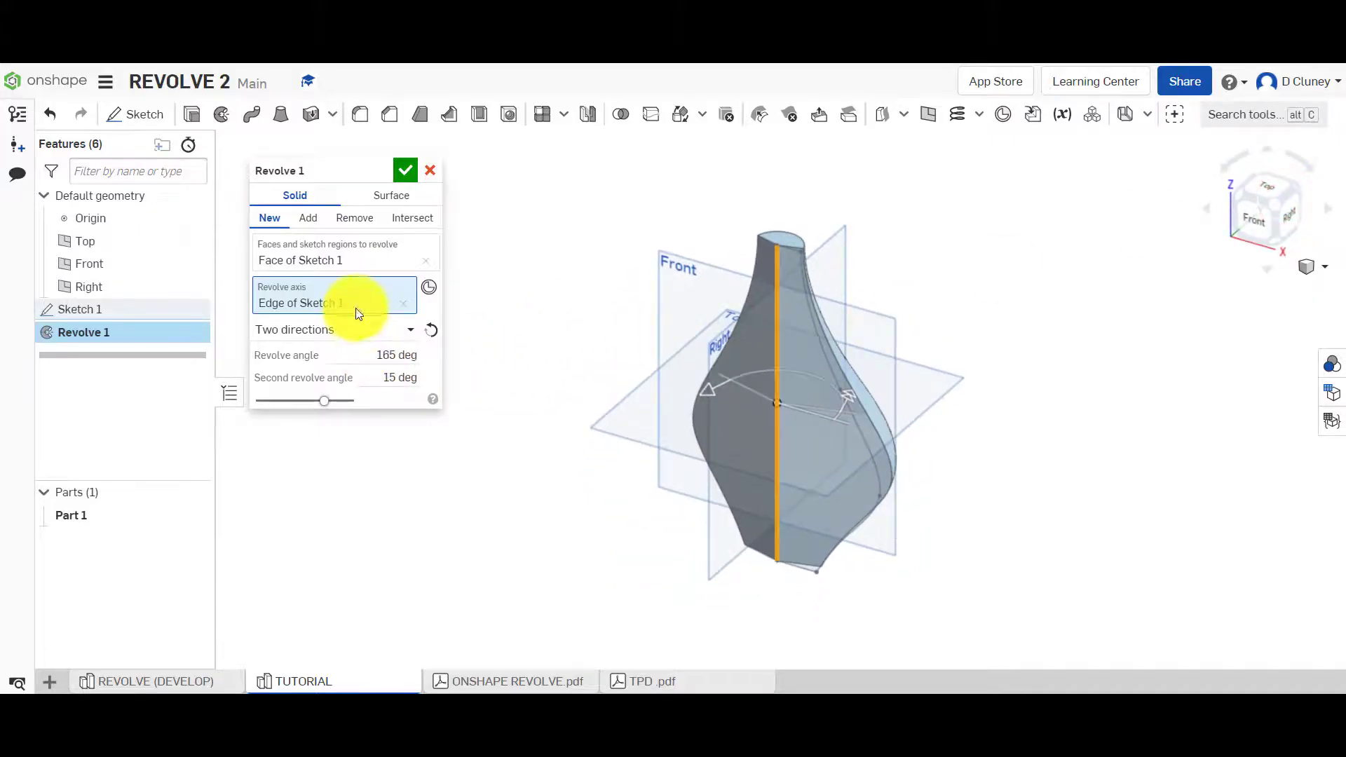
Set Revolve 1 back to Full 360 deg and accept it, creating Part 1.
{"action": "left_click", "coordinate": [339, 330]}
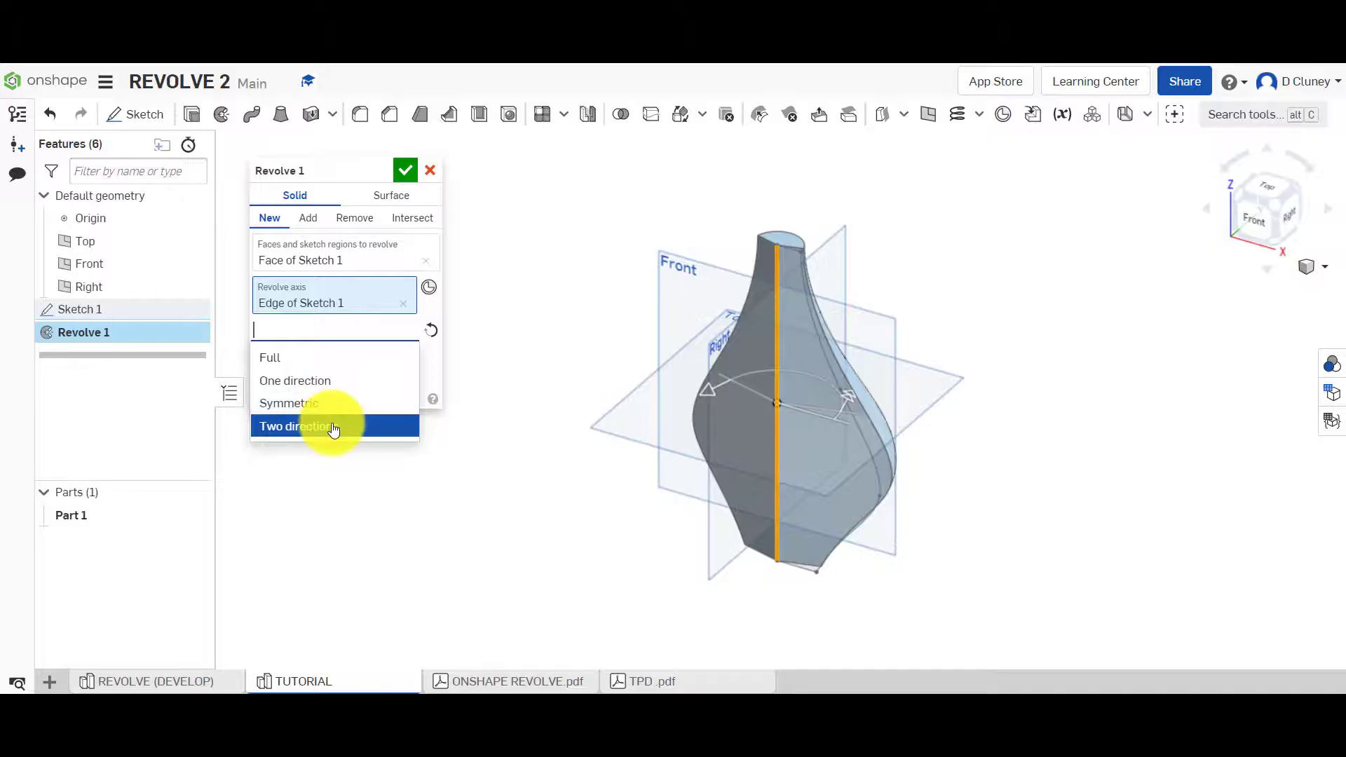
{"action": "left_click", "coordinate": [313, 360]}
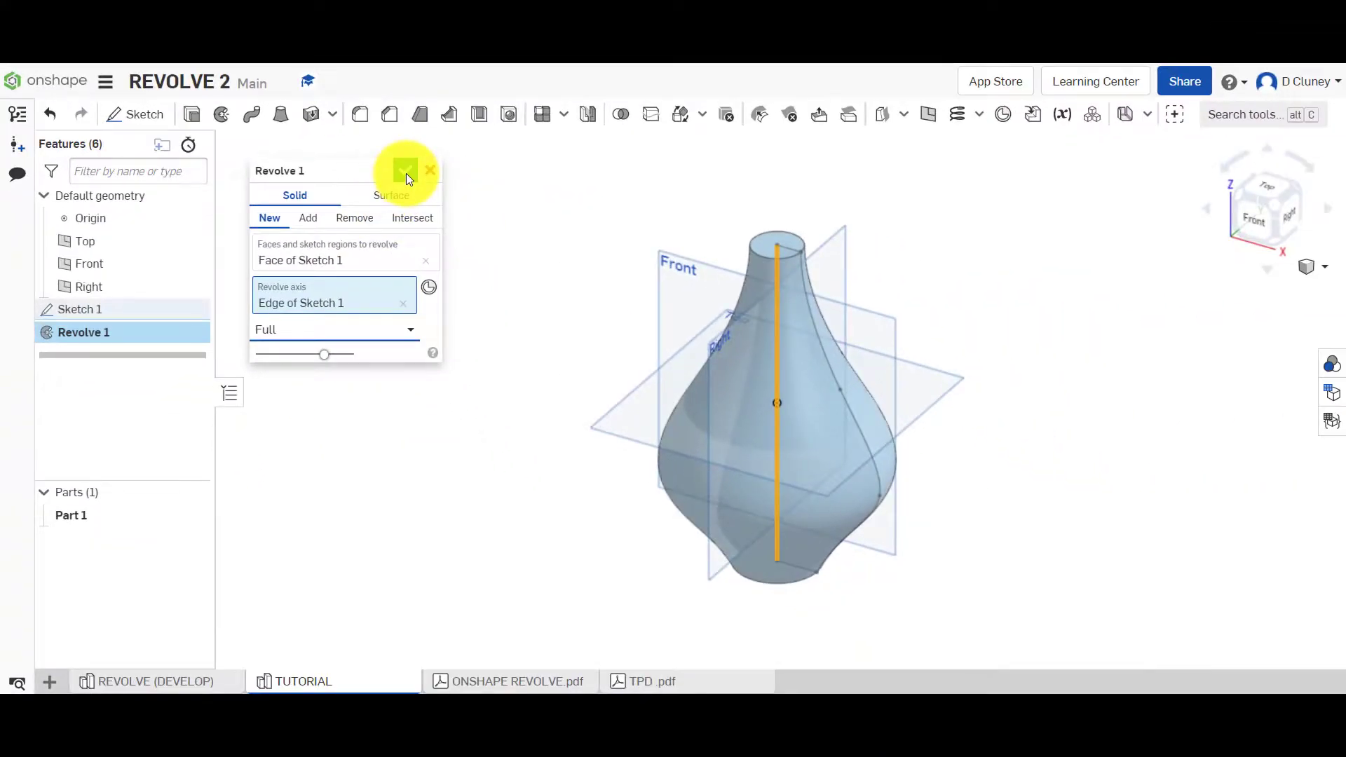
{"action": "left_click", "coordinate": [407, 173]}
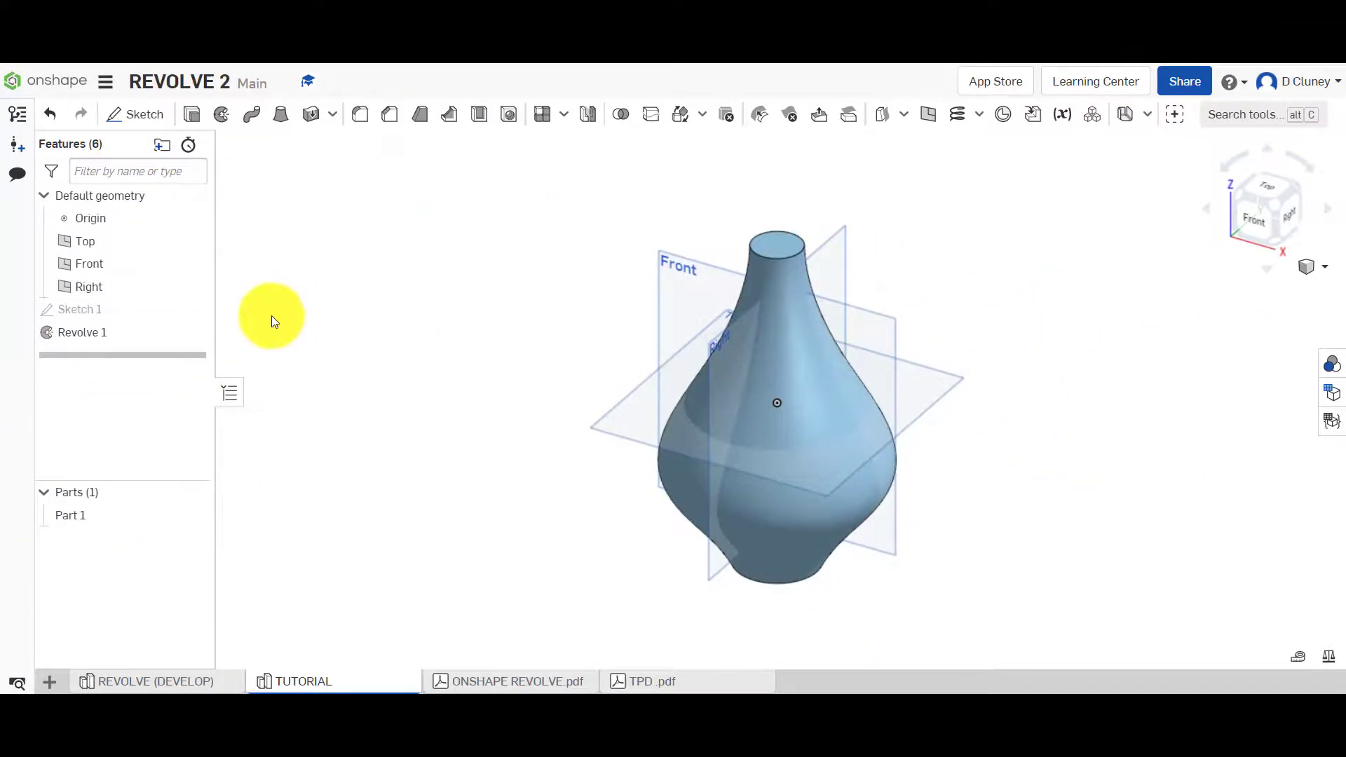
{"action": "right_click", "coordinate": [93, 314]}
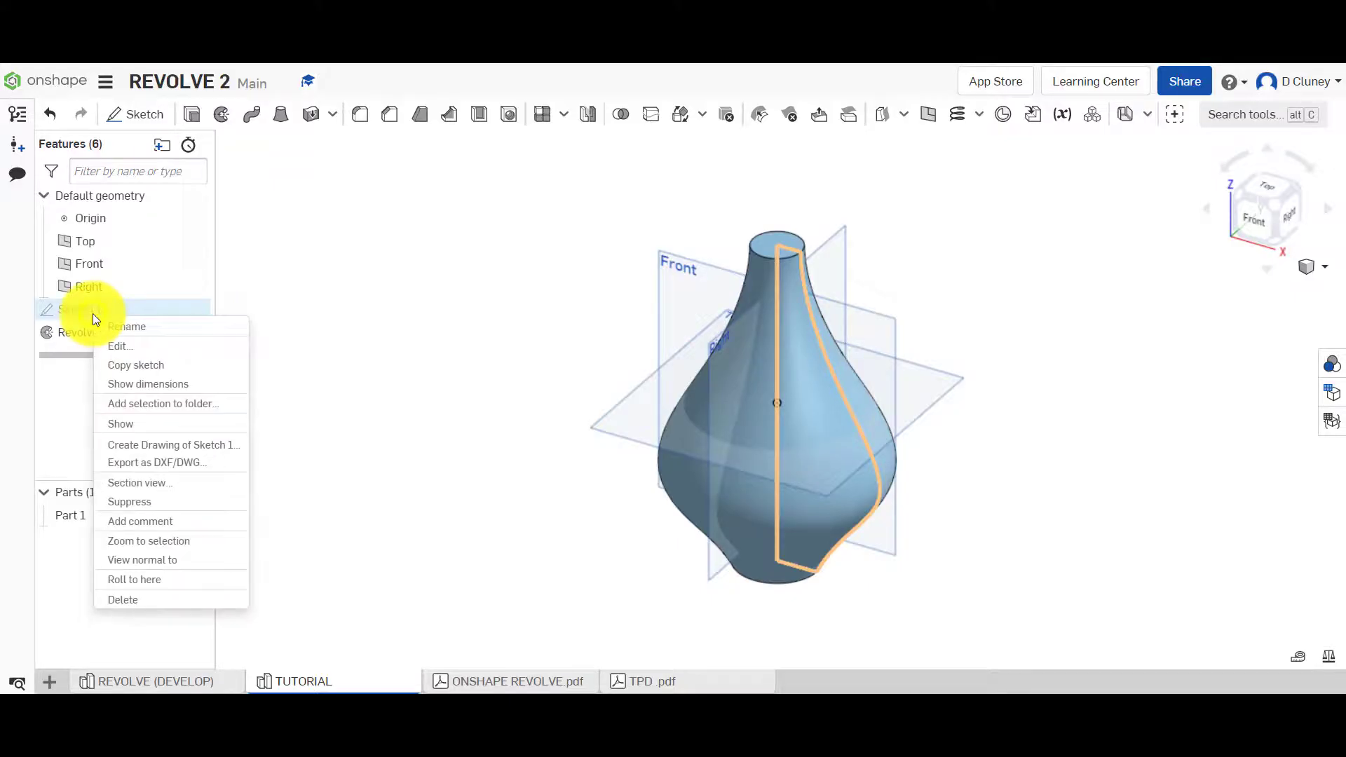
{"action": "left_click", "coordinate": [190, 346]}
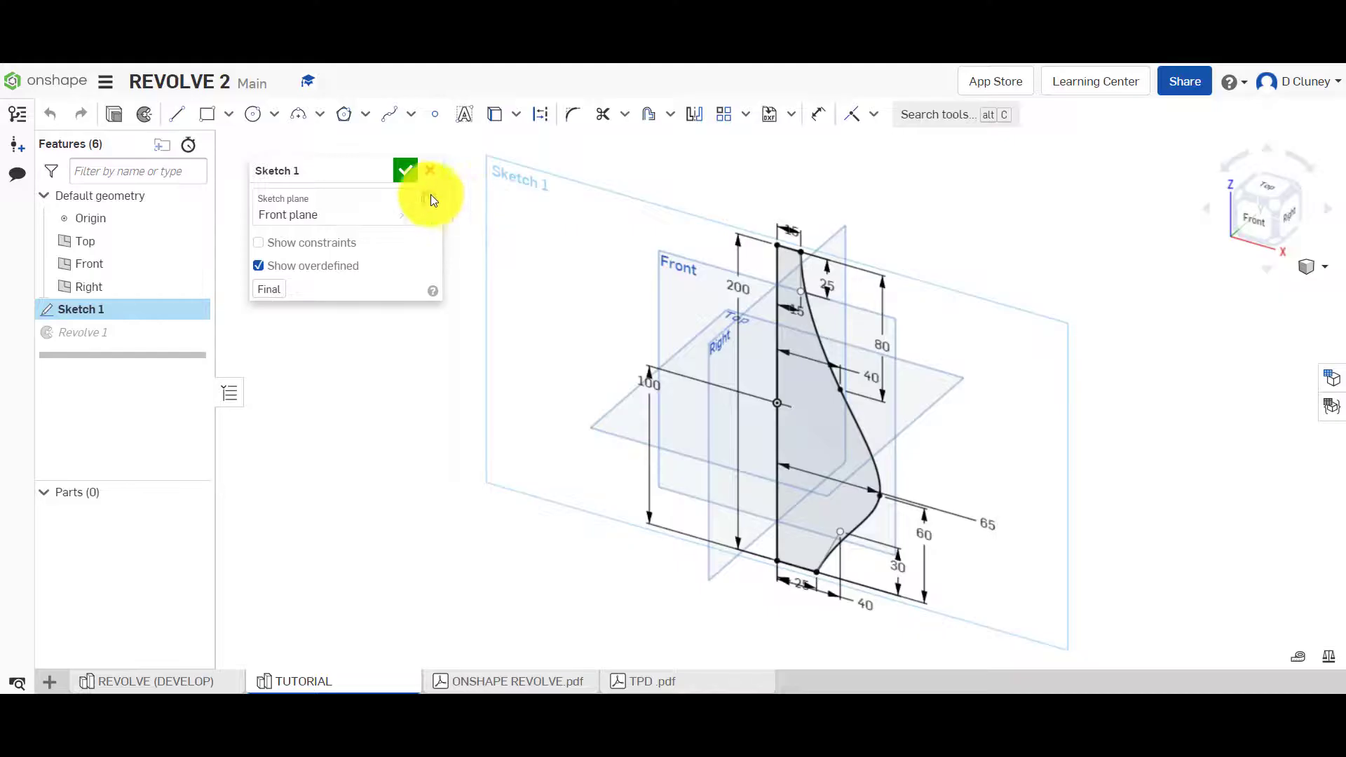
{"action": "left_click", "coordinate": [407, 173]}
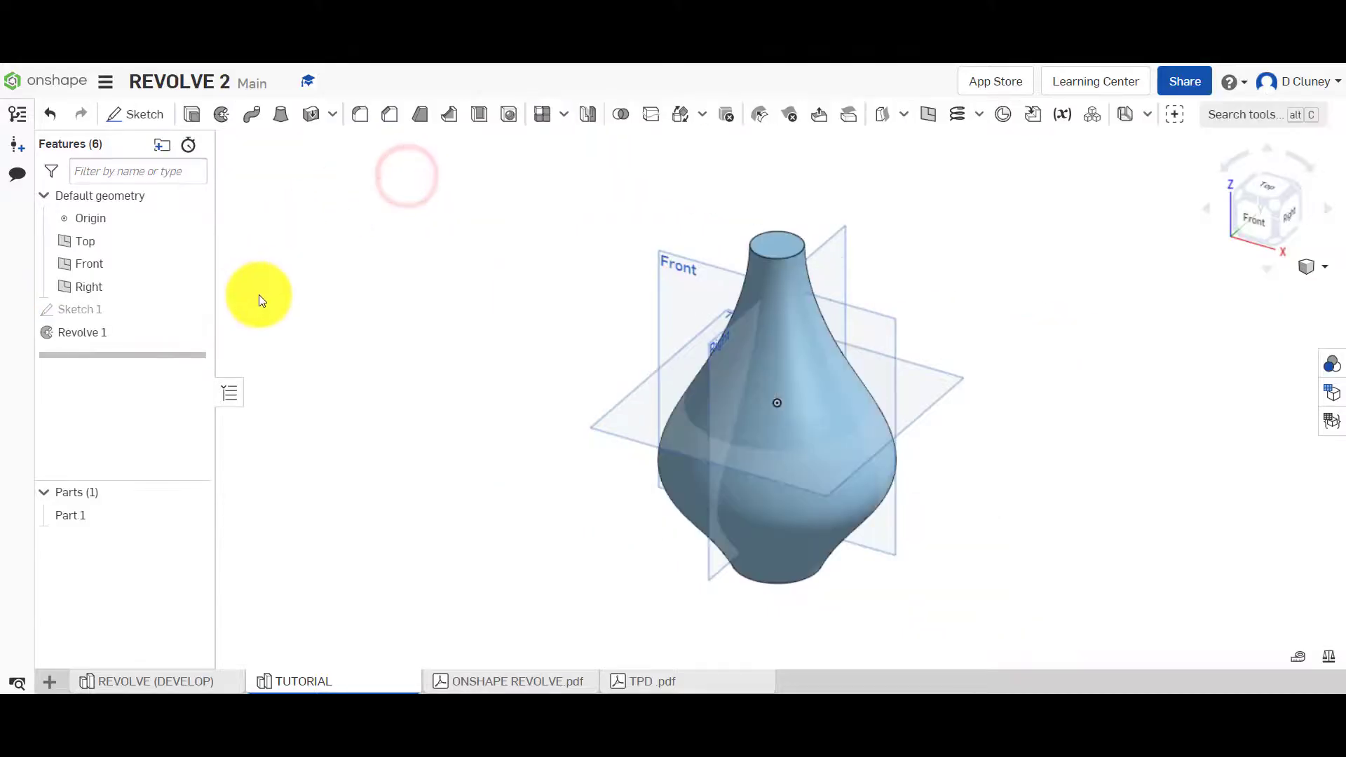
{"action": "right_click", "coordinate": [90, 335]}
{"action": "left_click", "coordinate": [133, 367]}
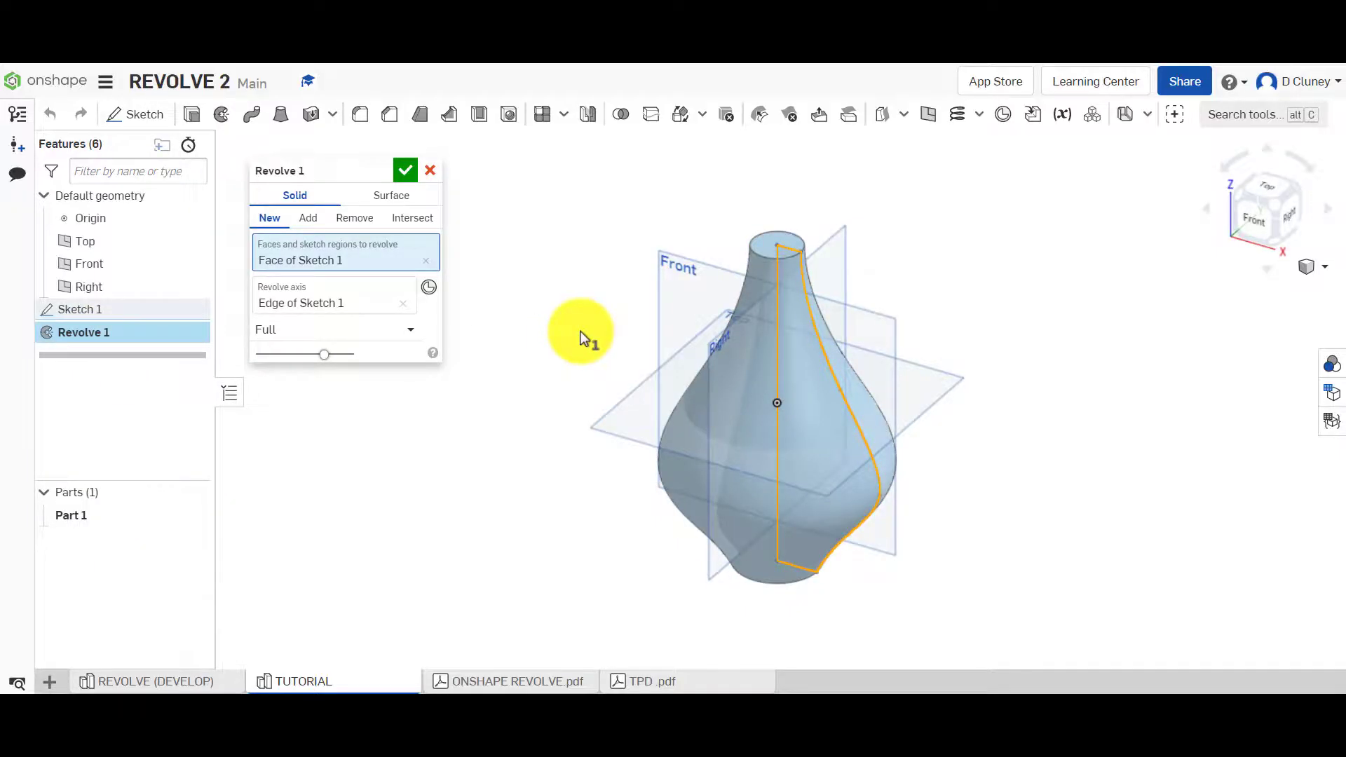
{"action": "left_click", "coordinate": [410, 171]}
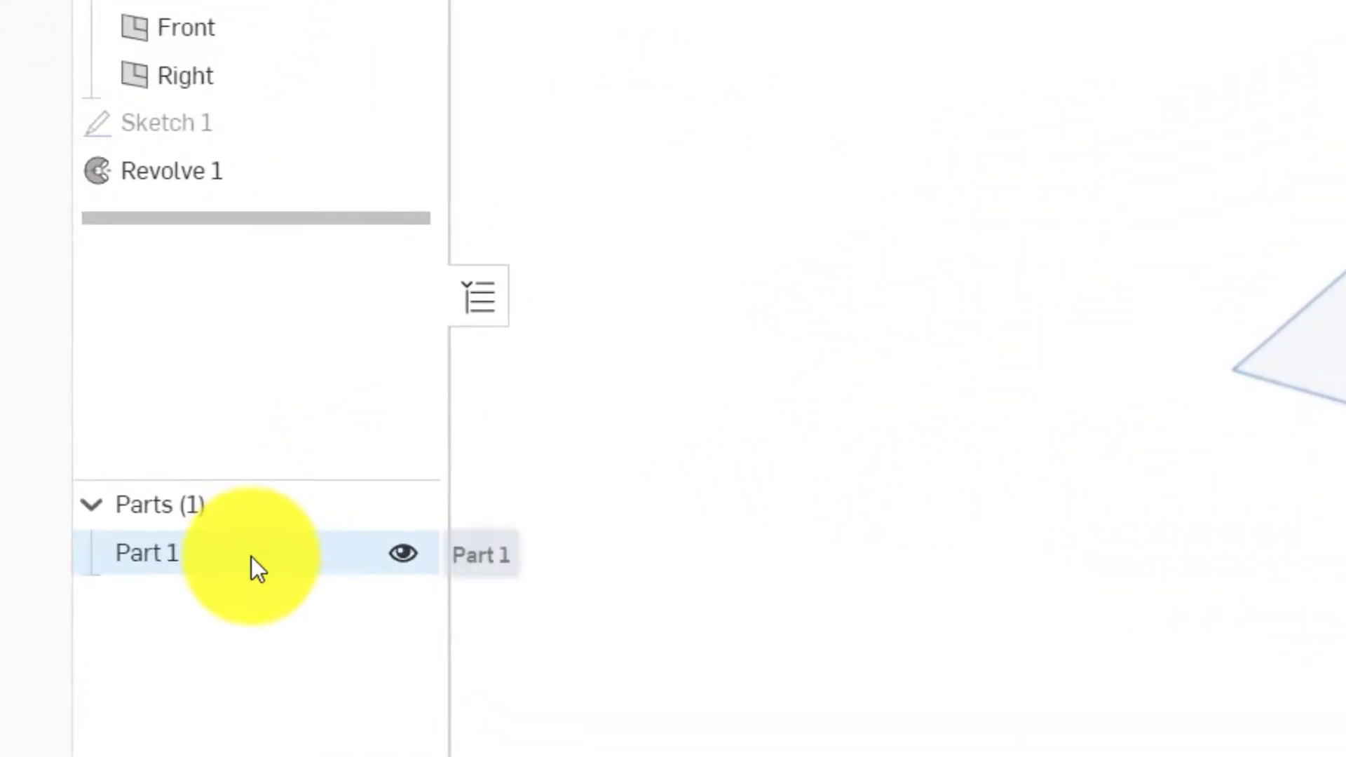
Assign ABS (density 1.052e-6 kg/mm³) as Part 1's material.
{"action": "right_click", "coordinate": [120, 518]}
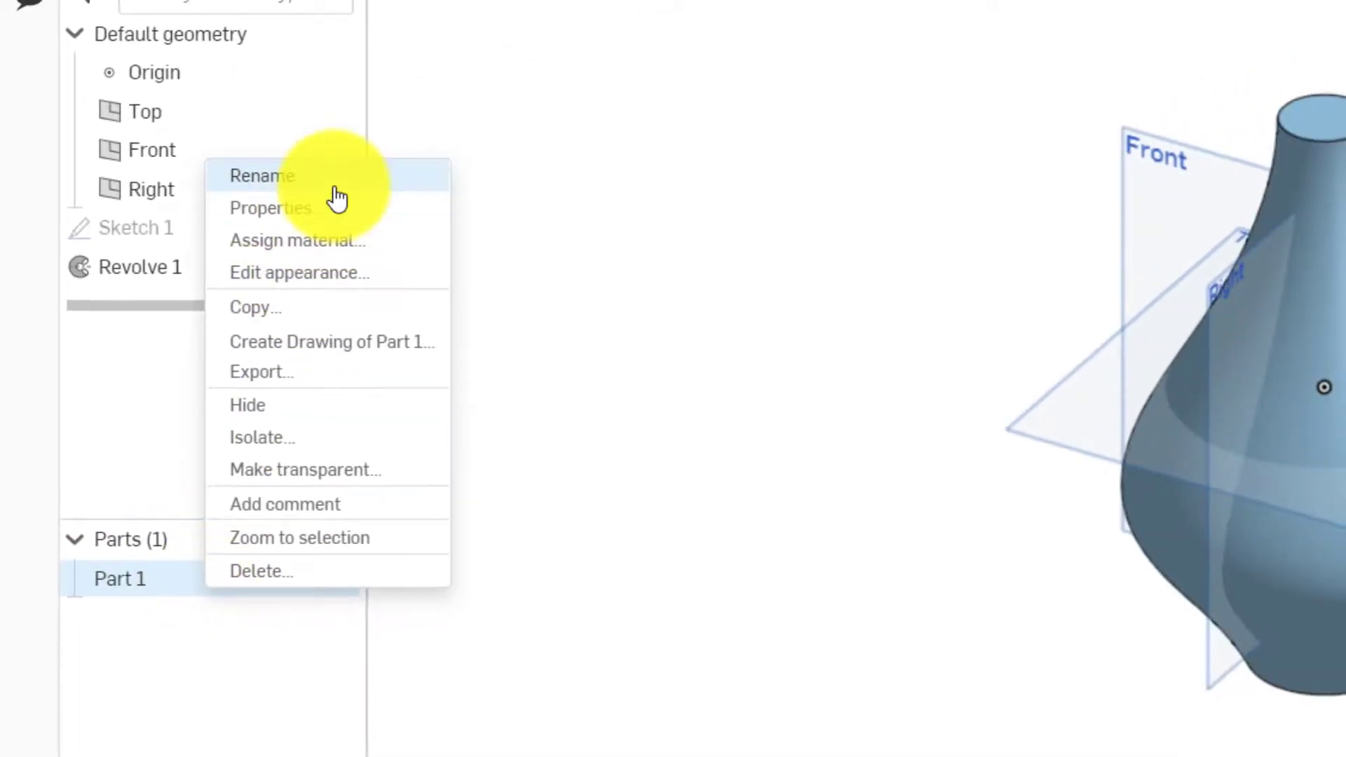
{"action": "left_click", "coordinate": [333, 247]}
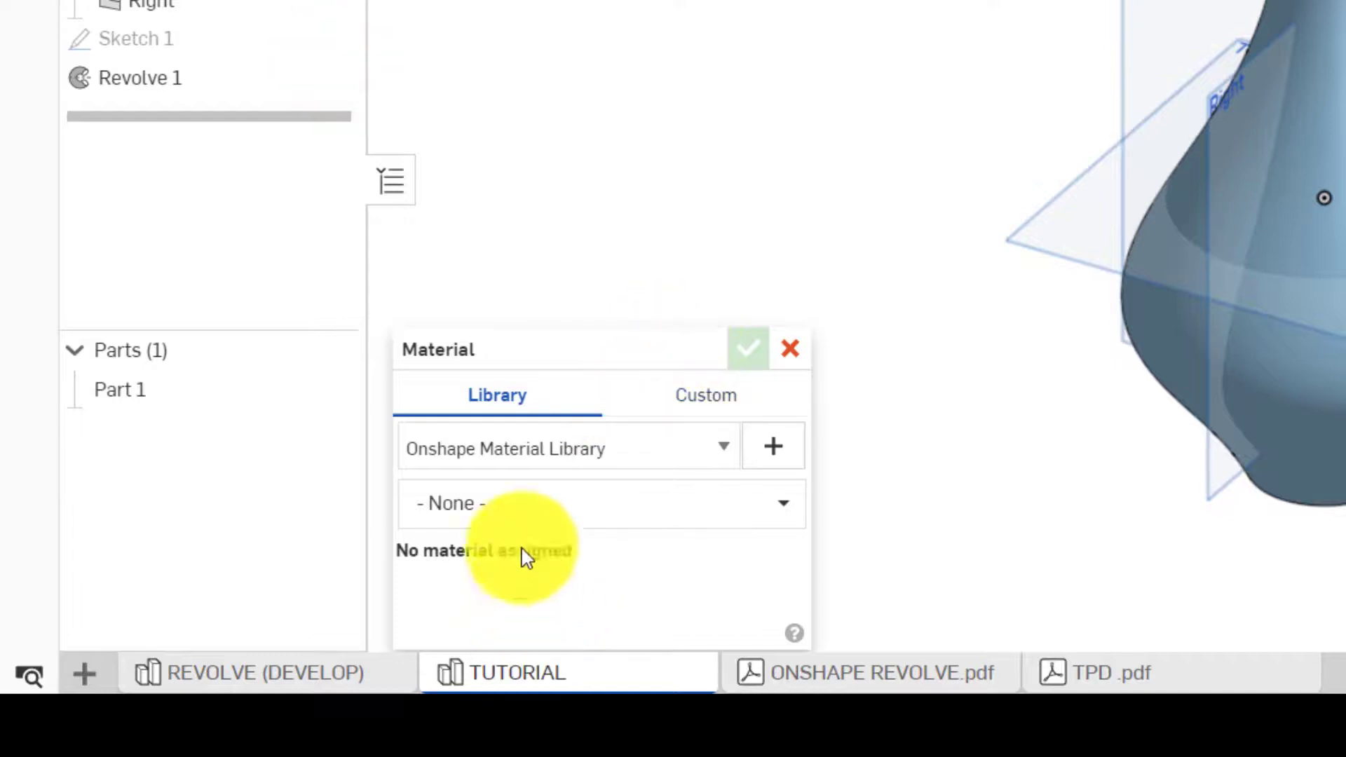
{"action": "left_click", "coordinate": [502, 510]}
{"action": "type", "text": "ABS"}
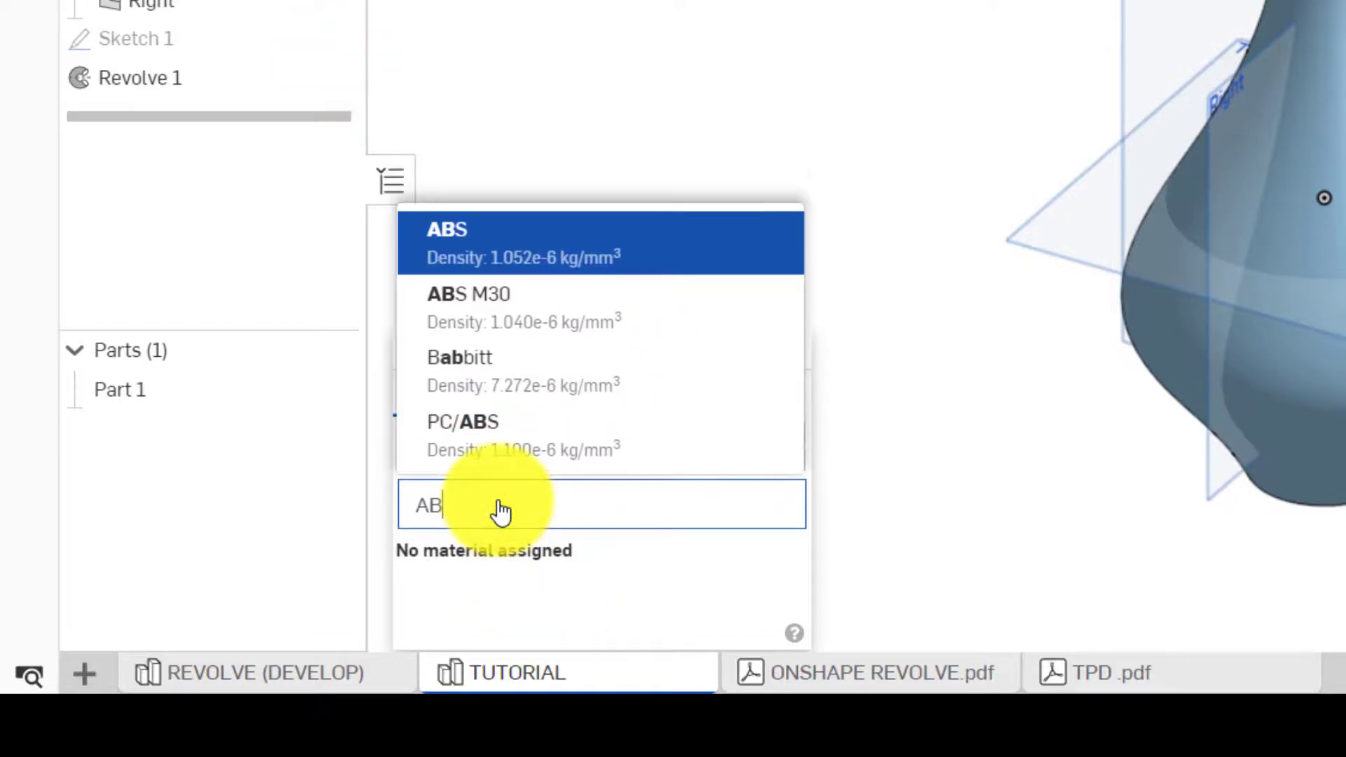
{"action": "left_click", "coordinate": [511, 314]}
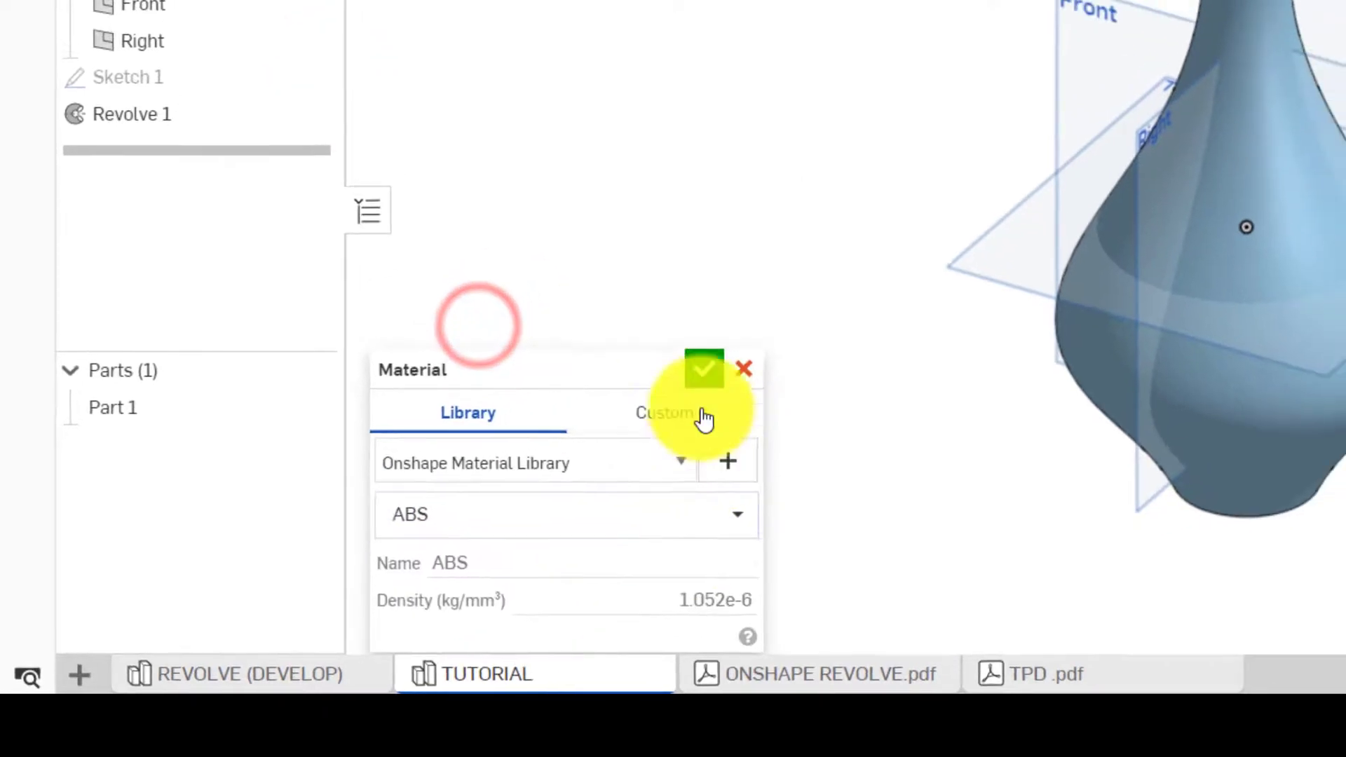
{"action": "left_click", "coordinate": [748, 349]}
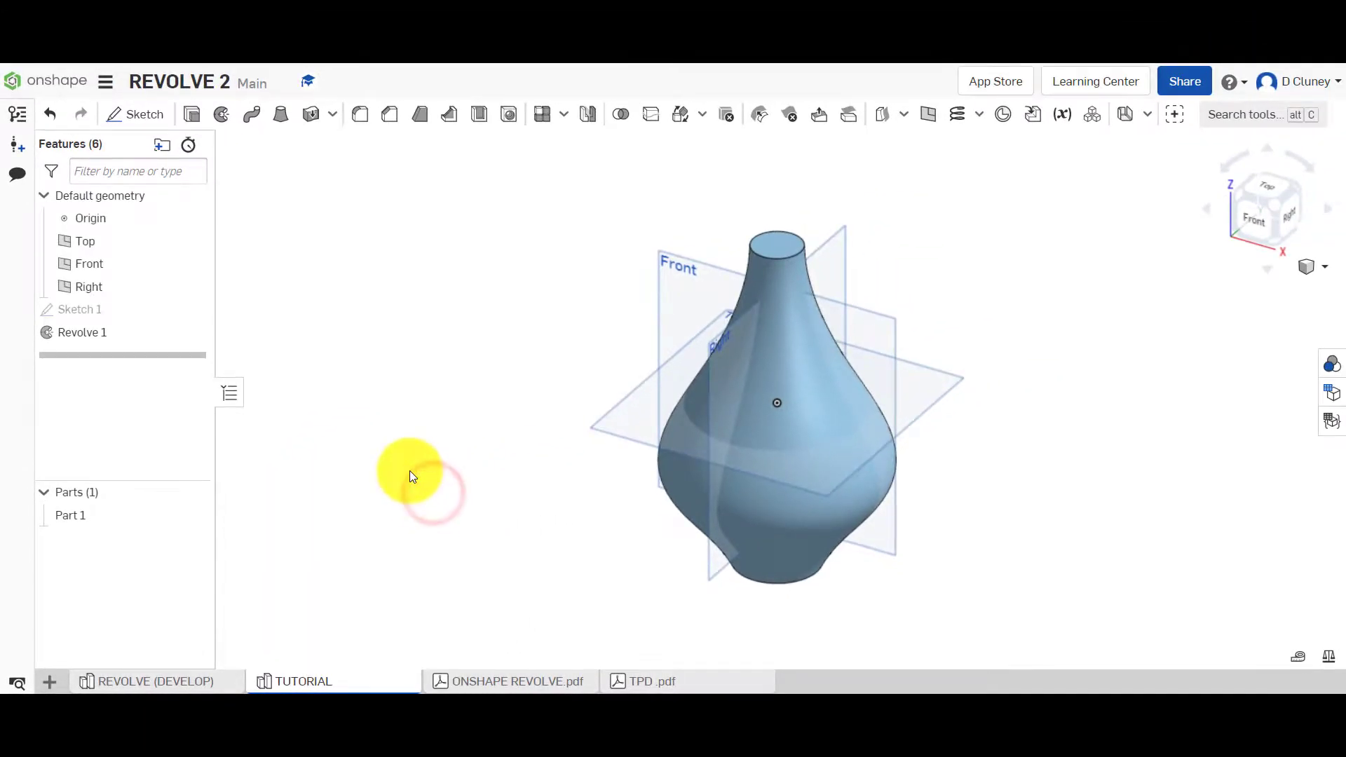
Inspect the REVOLVE (DEVELOP) vase's Shell 1: 5 mm thick with the top face removed.
{"action": "left_click", "coordinate": [189, 675]}
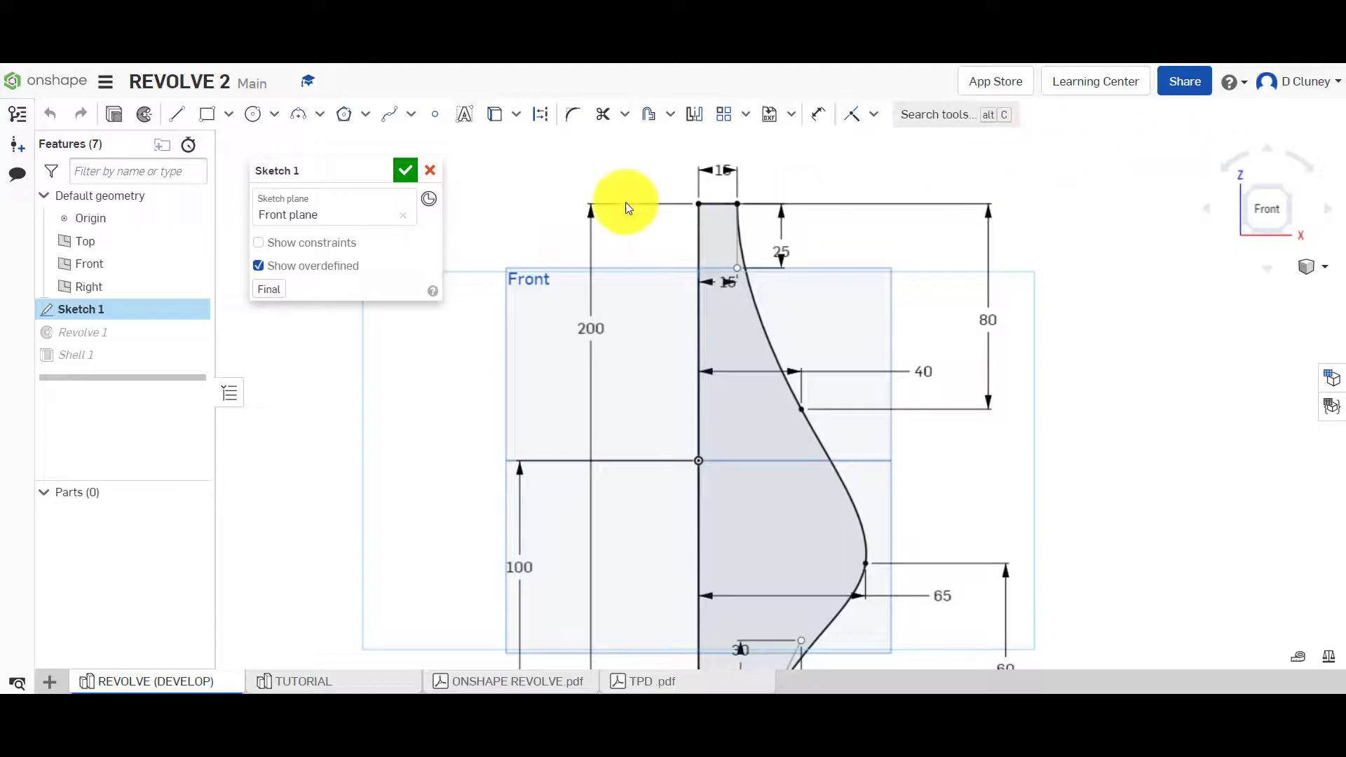
{"action": "left_click", "coordinate": [410, 169]}
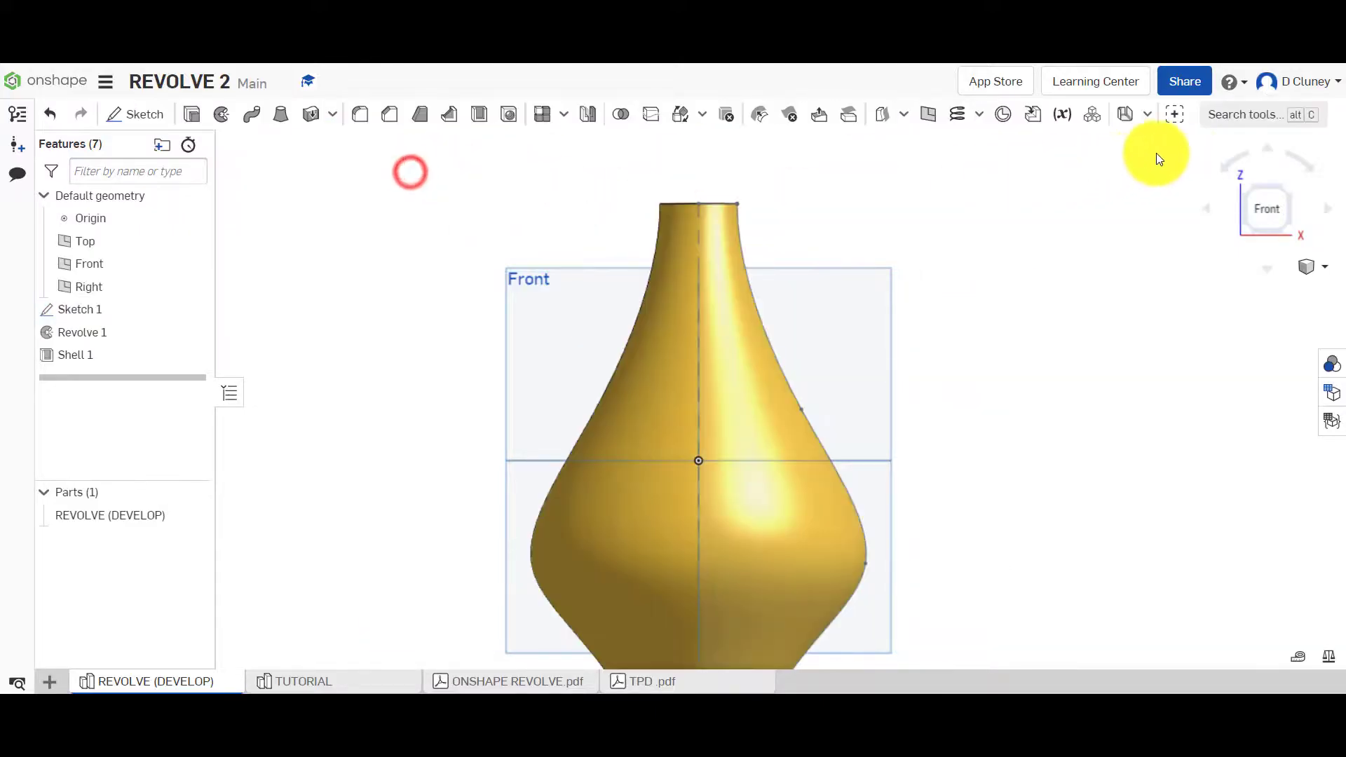
{"action": "left_click", "coordinate": [1279, 187]}
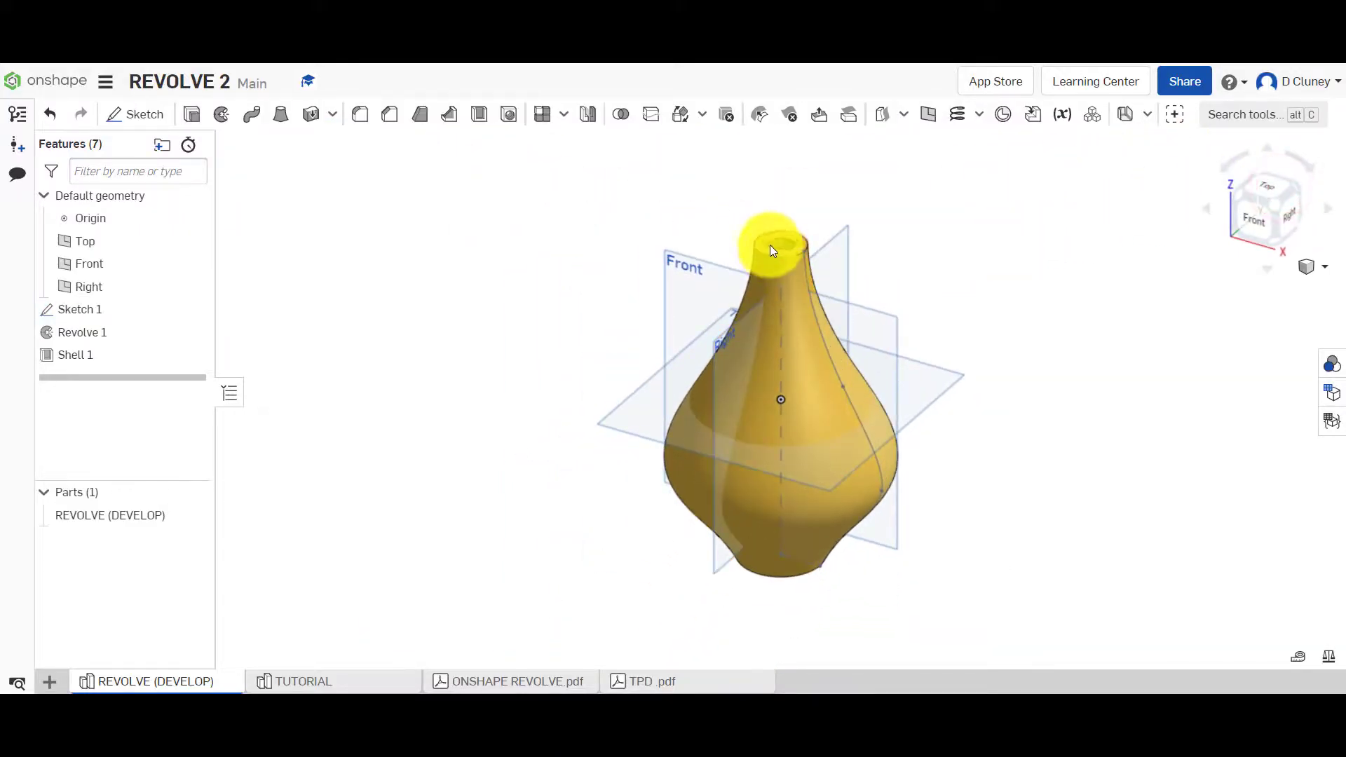
{"action": "right_click", "coordinate": [134, 358]}
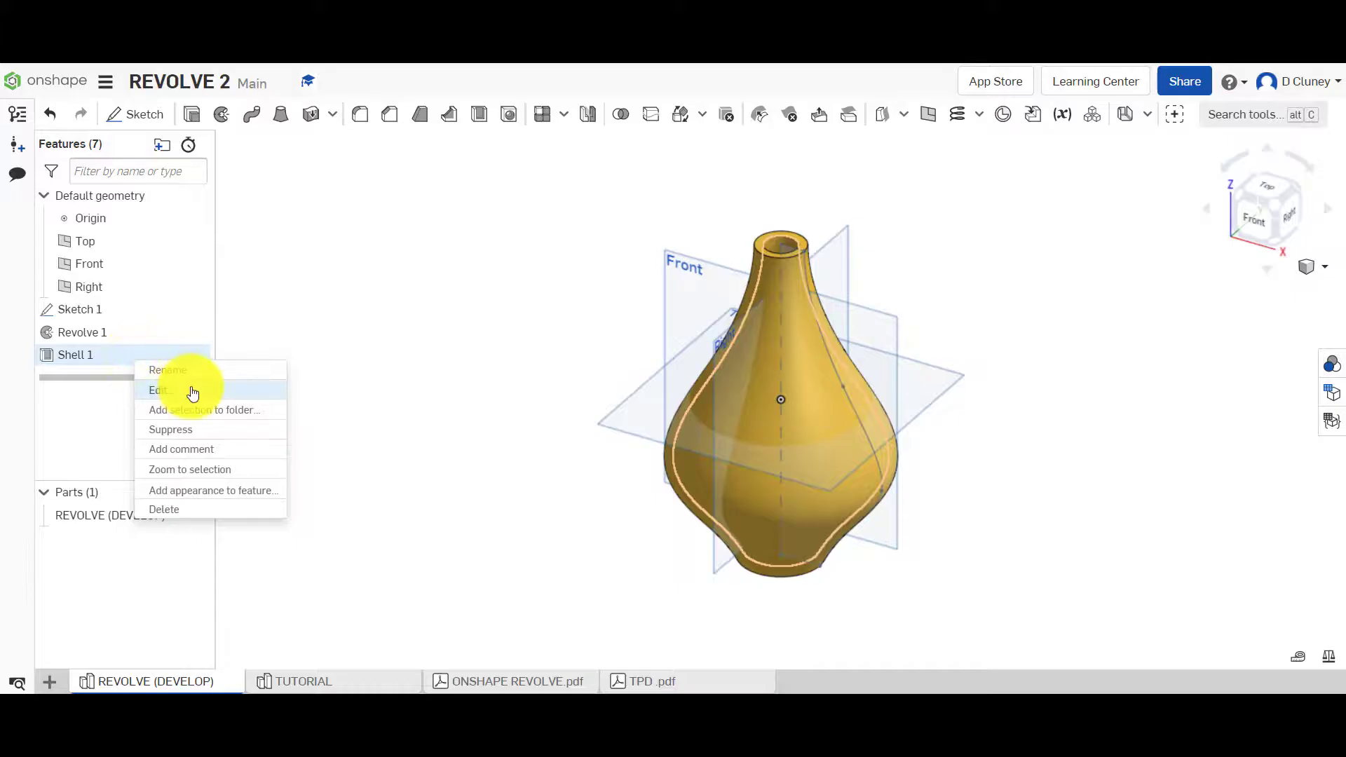
{"action": "left_click", "coordinate": [189, 387]}
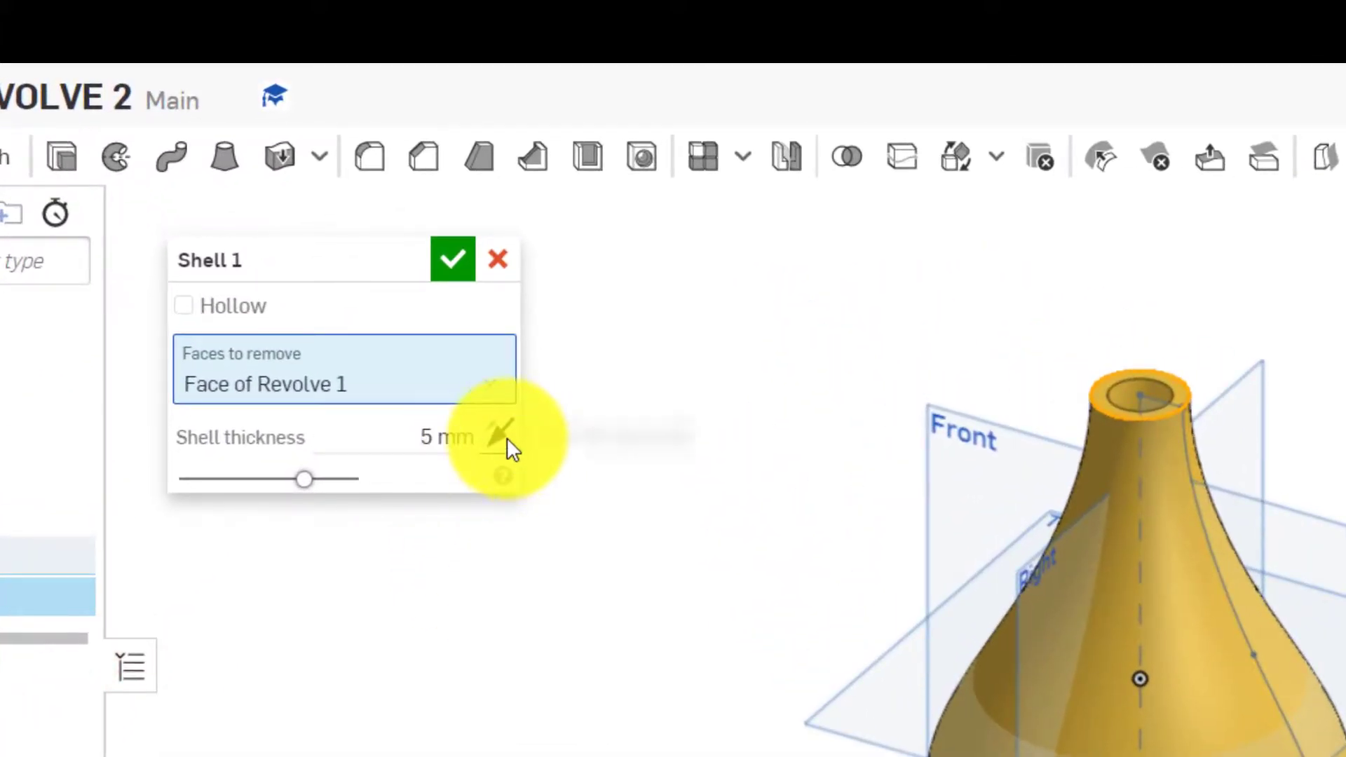
{"action": "left_click", "coordinate": [497, 260]}
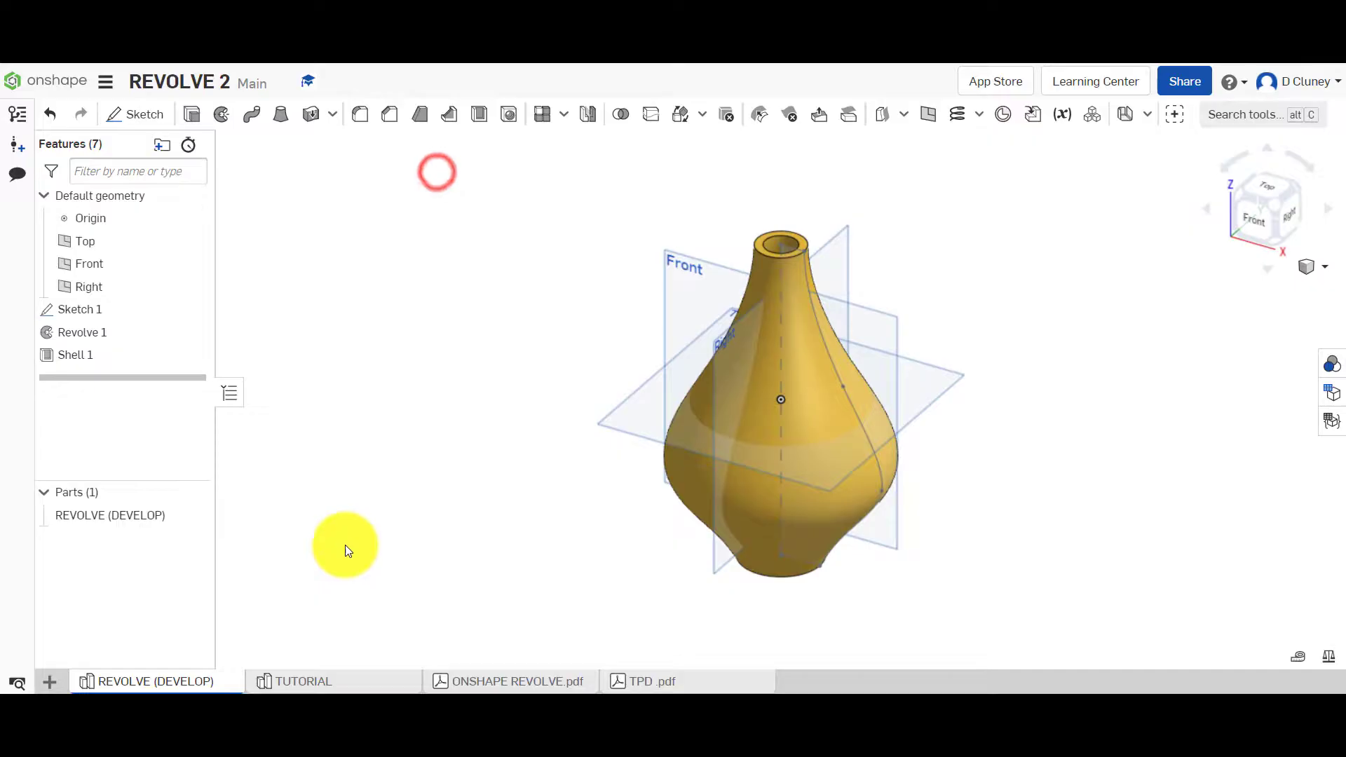
Shell the TUTORIAL vase to 5 mm thickness, removing the top face.
{"action": "left_click", "coordinate": [284, 681]}
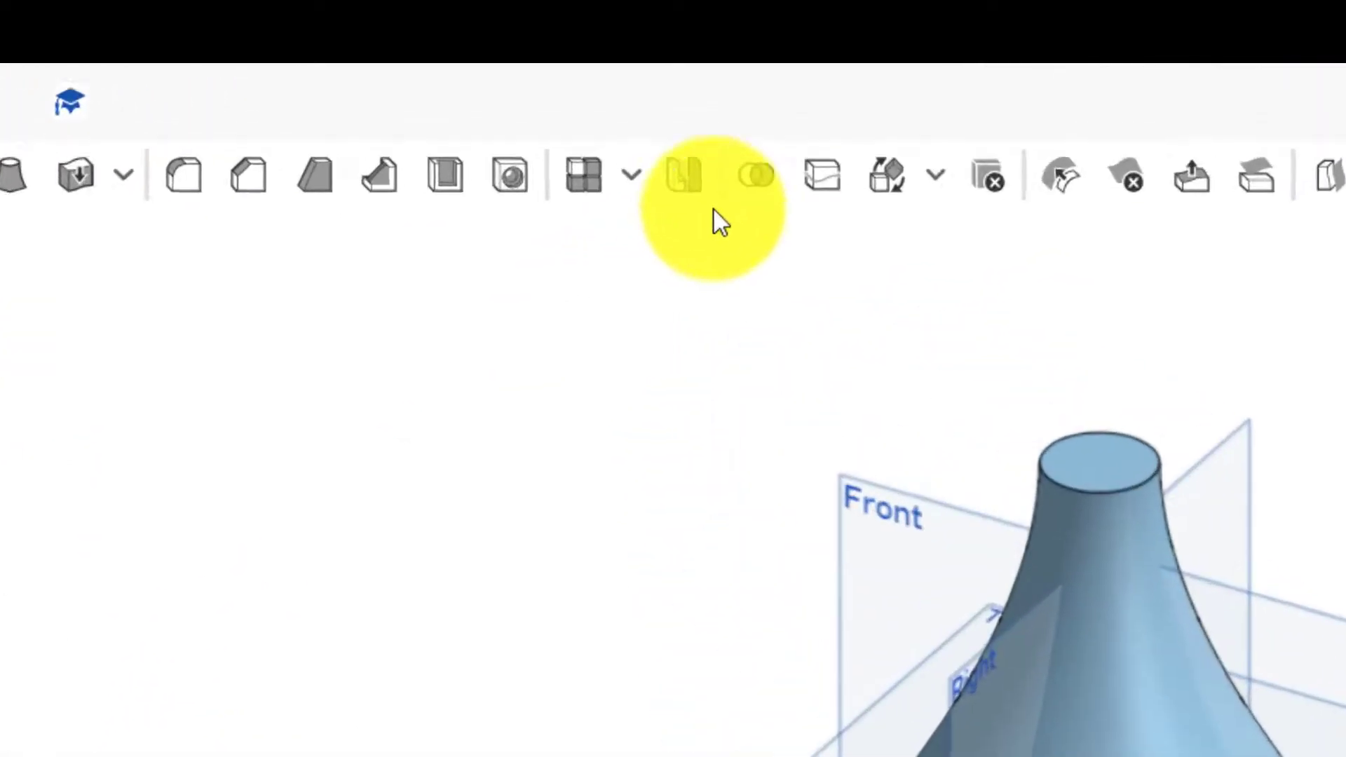
{"action": "left_click", "coordinate": [444, 175]}
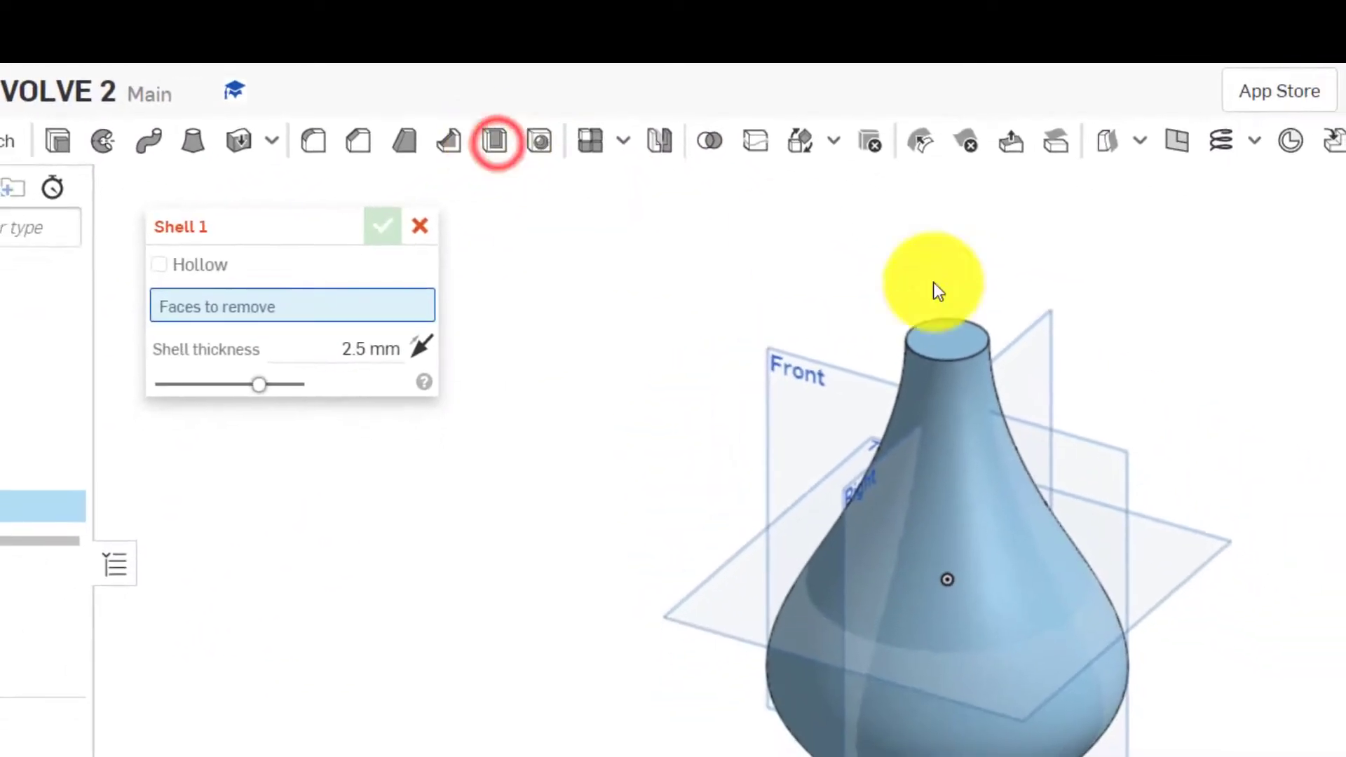
{"action": "left_click", "coordinate": [955, 352]}
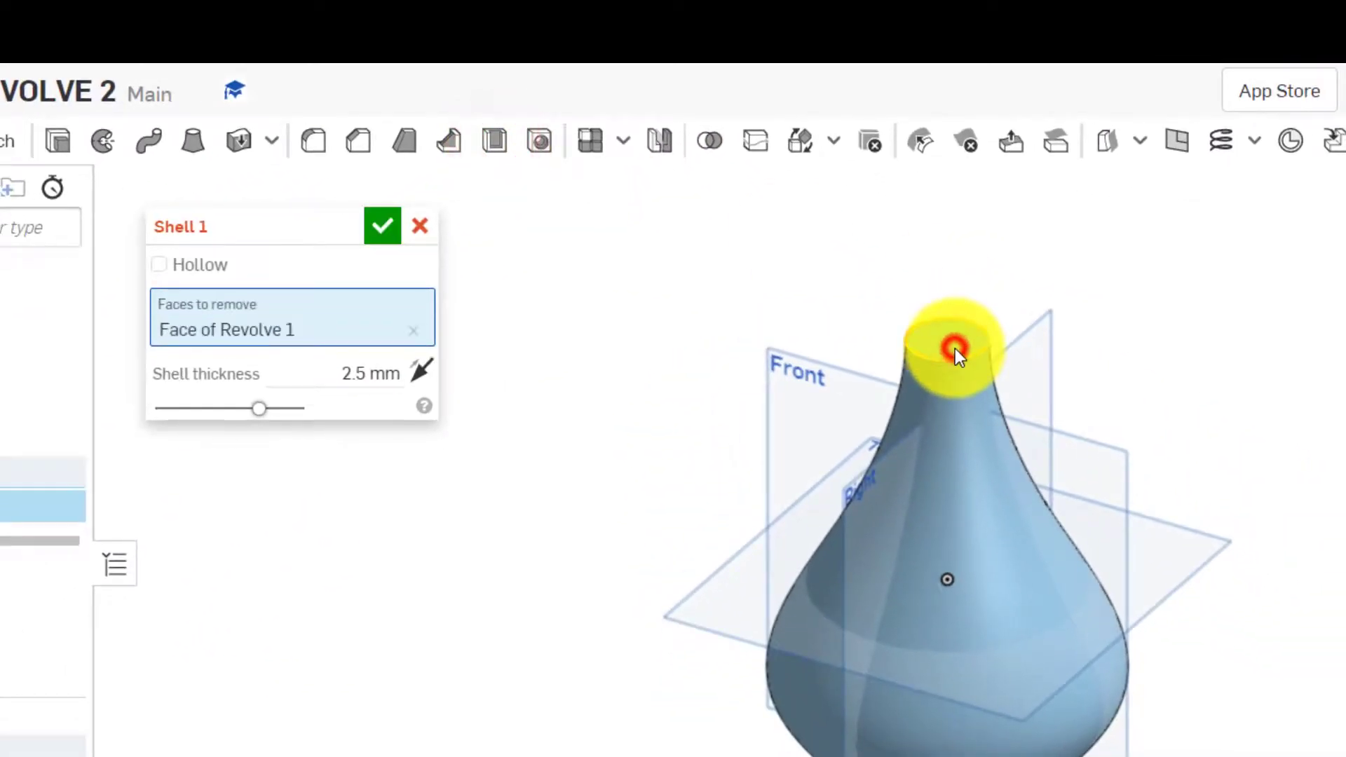
{"action": "left_click", "coordinate": [368, 377]}
{"action": "type", "text": "5"}
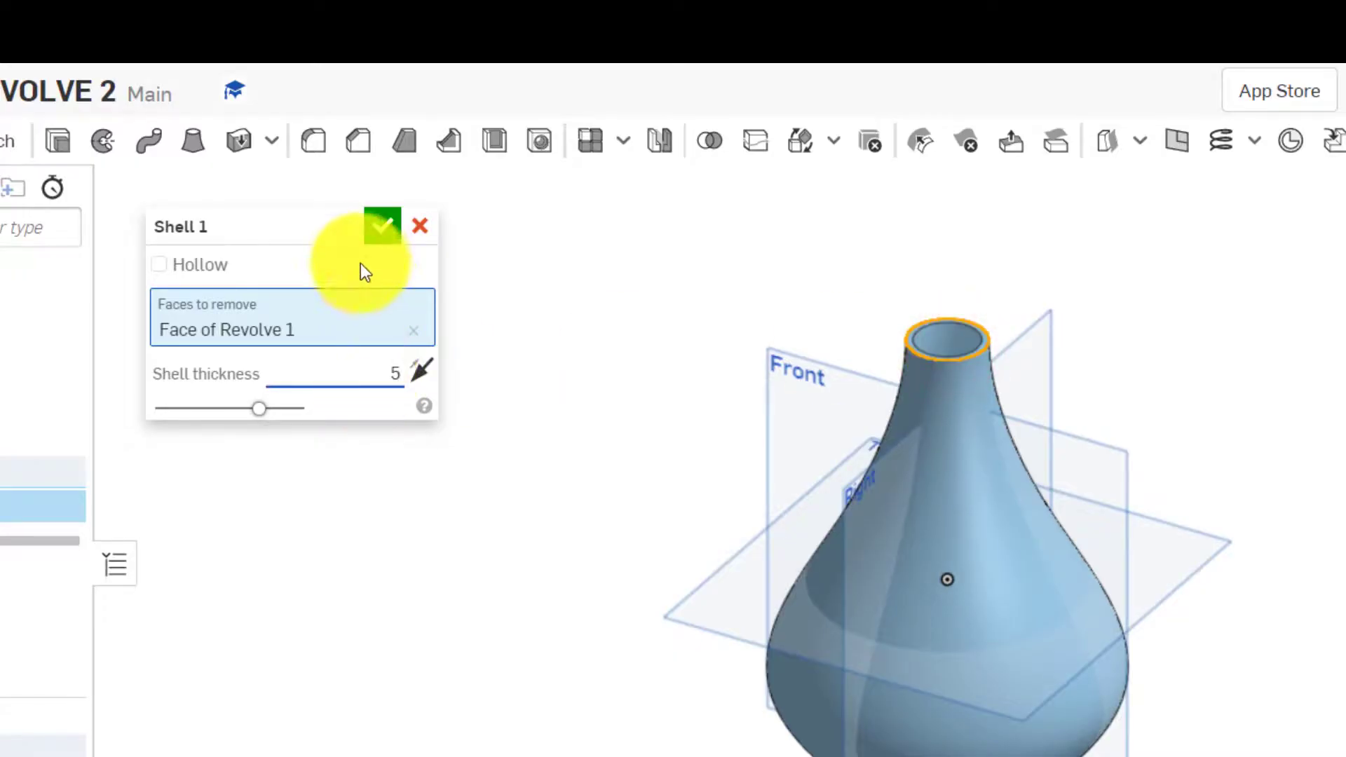
{"action": "left_click", "coordinate": [360, 255]}
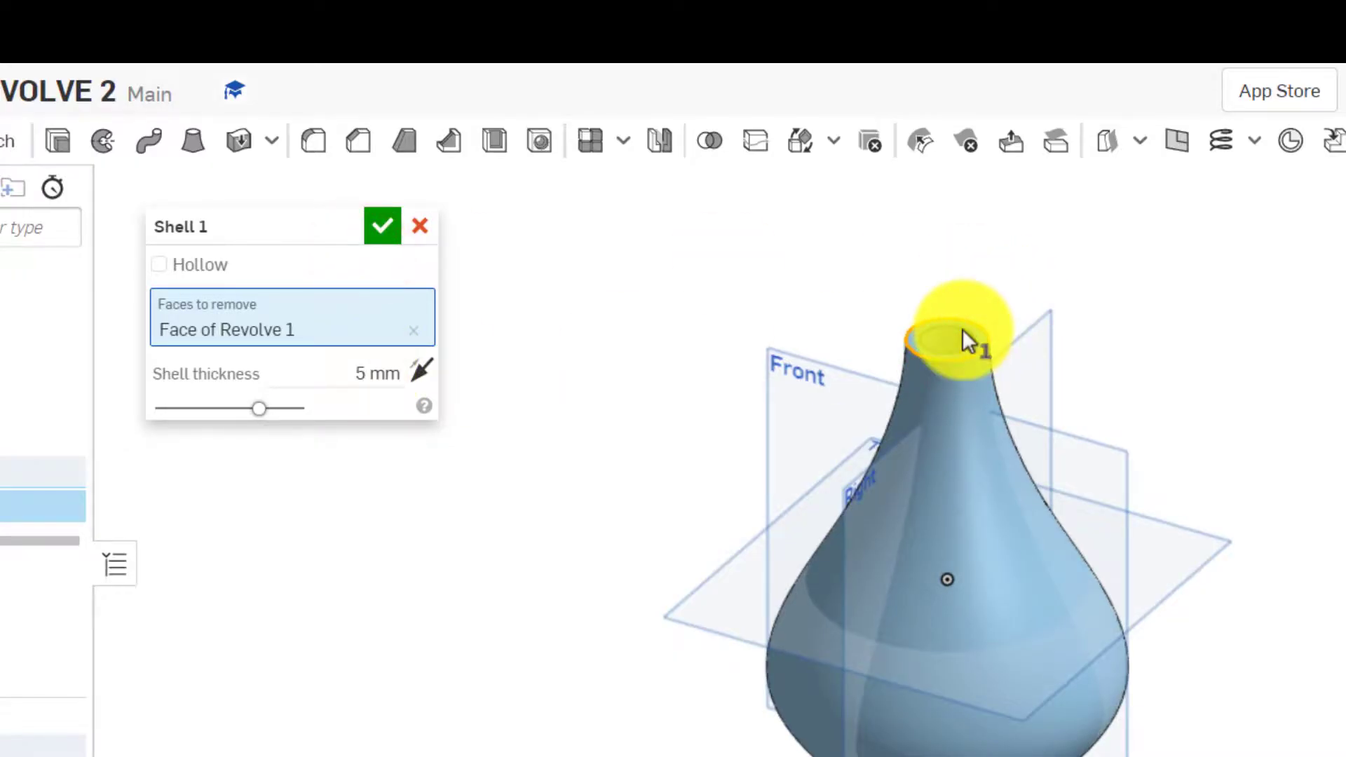
{"action": "left_click", "coordinate": [423, 367]}
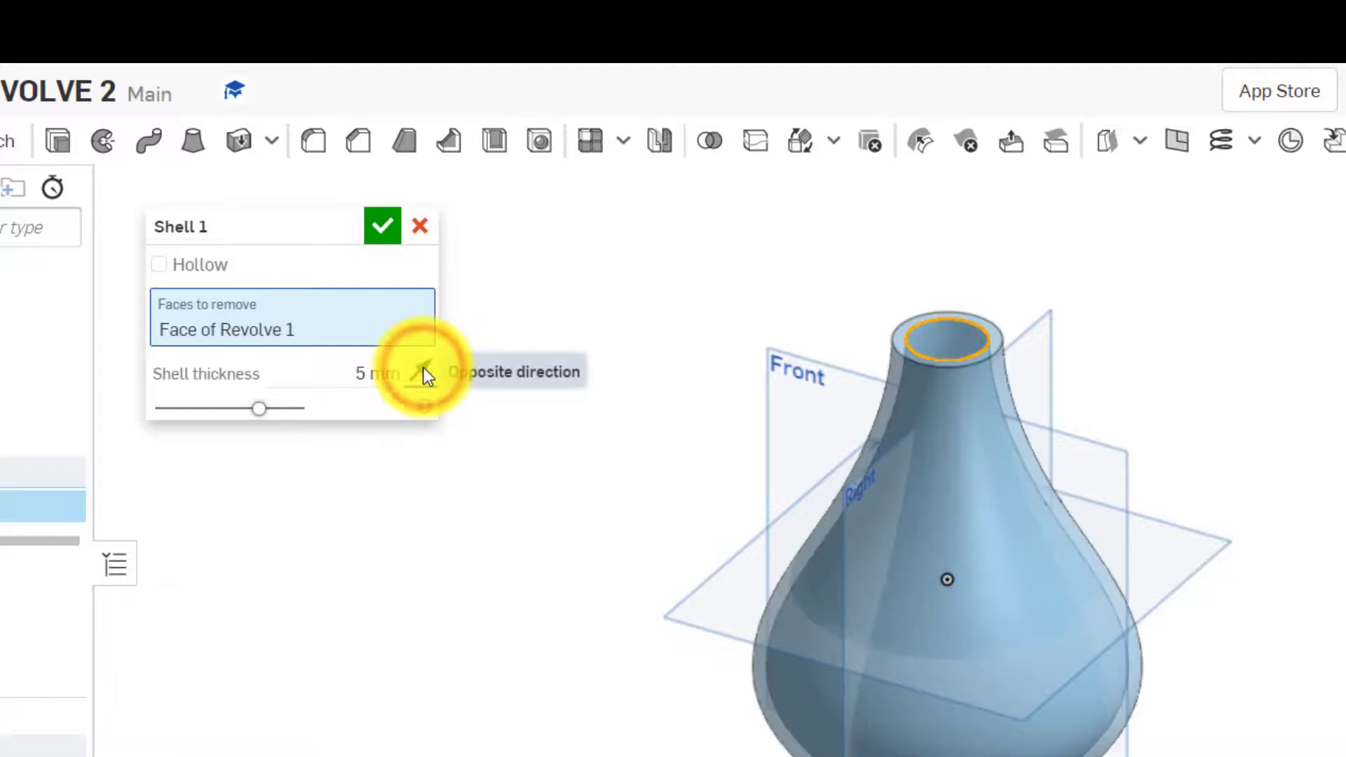
{"action": "left_click", "coordinate": [423, 367]}
{"action": "left_click", "coordinate": [382, 225]}
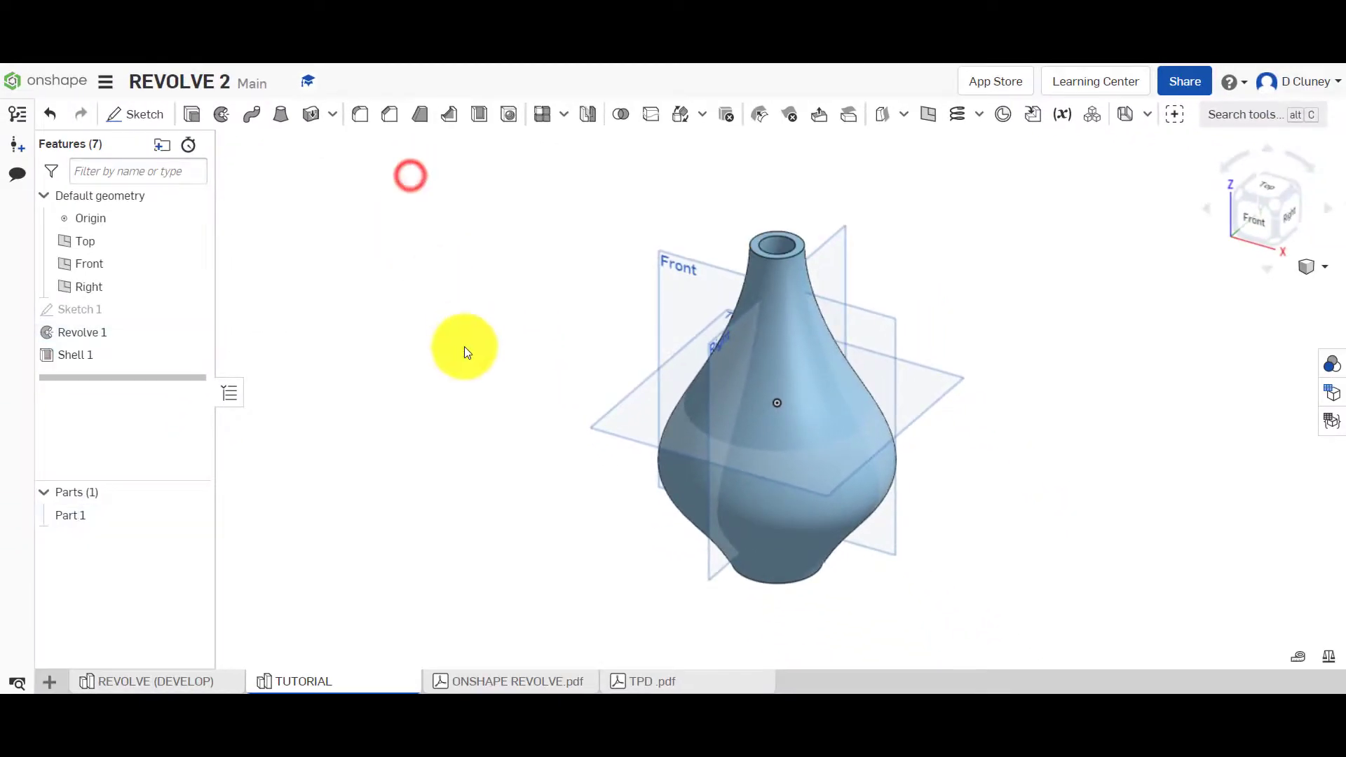
{"action": "mouse_move", "coordinate": [483, 305]}
{"action": "right_mouse_down"}
{"action": "mouse_move", "coordinate": [490, 384]}
{"action": "mouse_move", "coordinate": [489, 284]}
{"action": "mouse_move", "coordinate": [487, 381]}
{"action": "mouse_move", "coordinate": [490, 306]}
{"action": "right_mouse_up"}
Confirm in Workspace units that the mass unit is Kilogram.
{"action": "left_click", "coordinate": [1281, 210]}
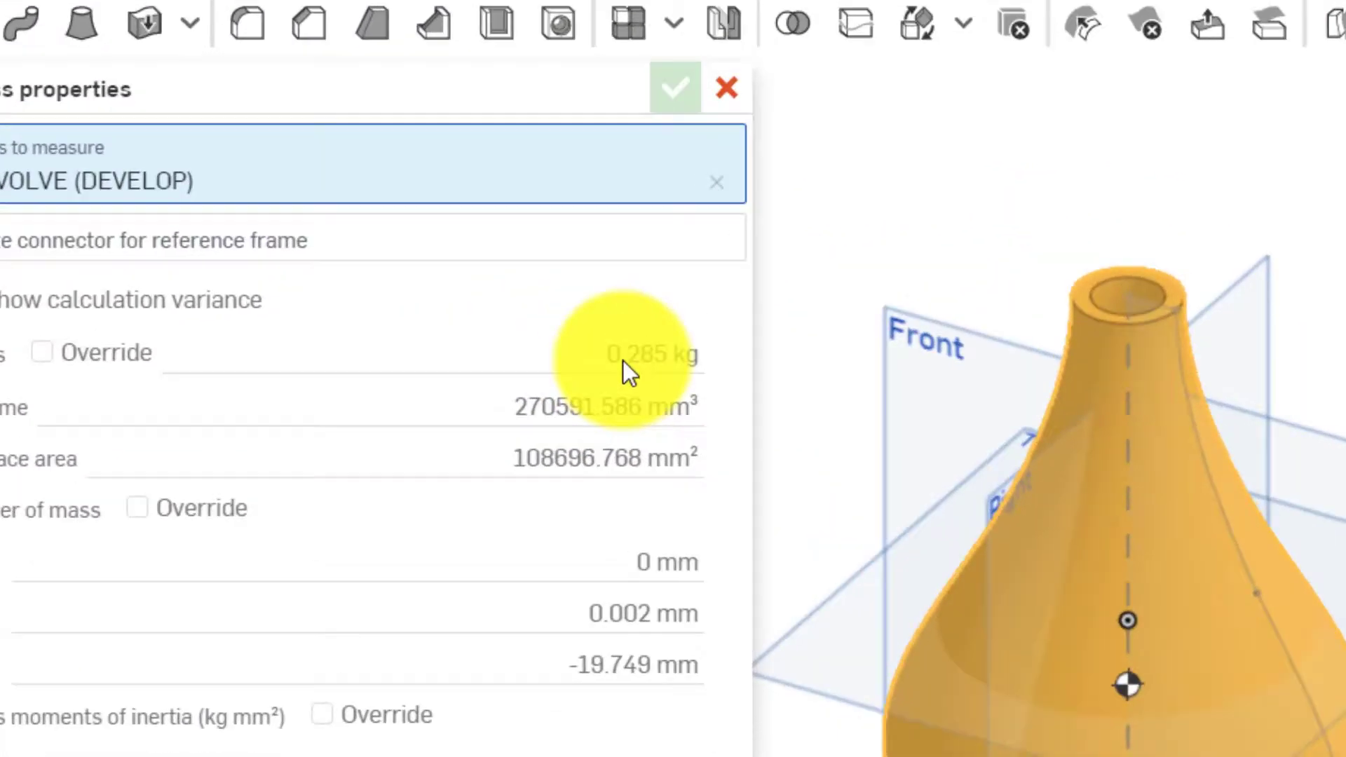
{"action": "mouse_move", "coordinate": [546, 277]}
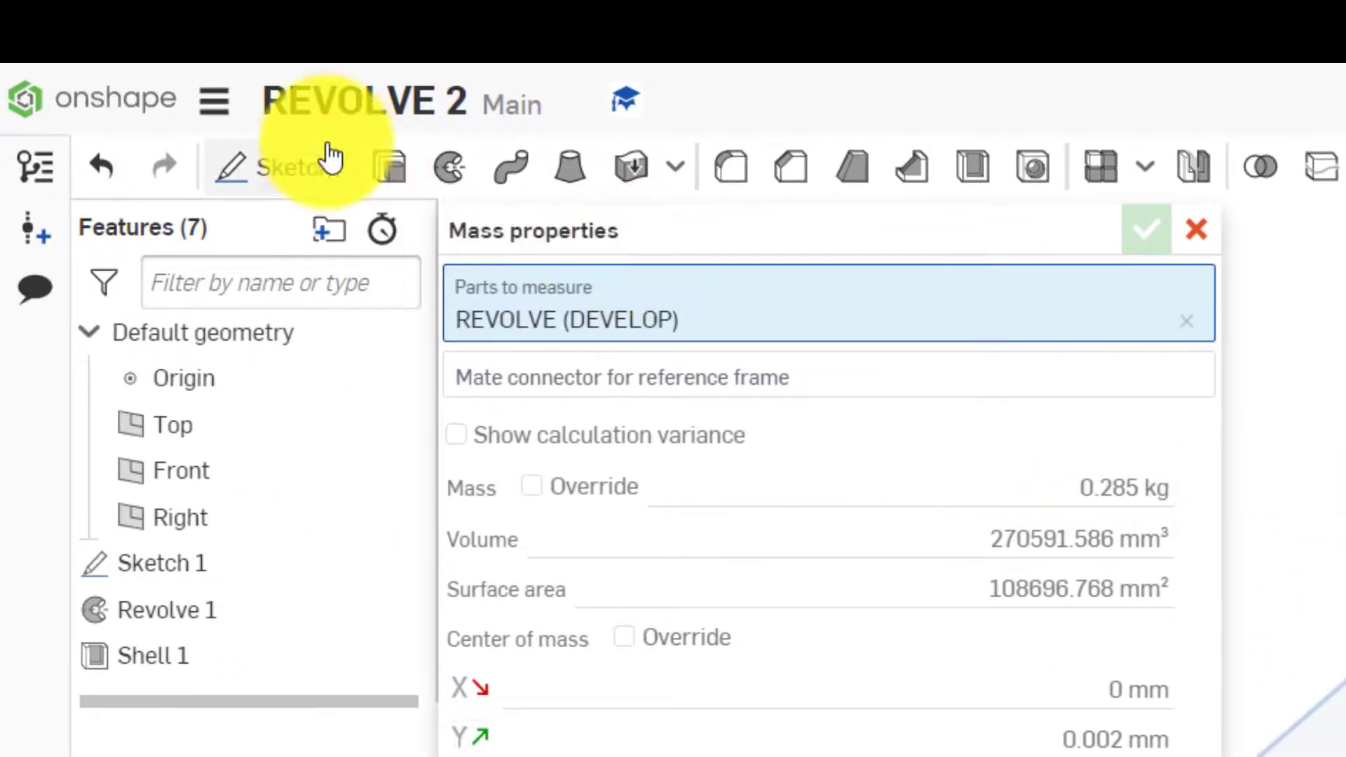
{"action": "left_click", "coordinate": [214, 104]}
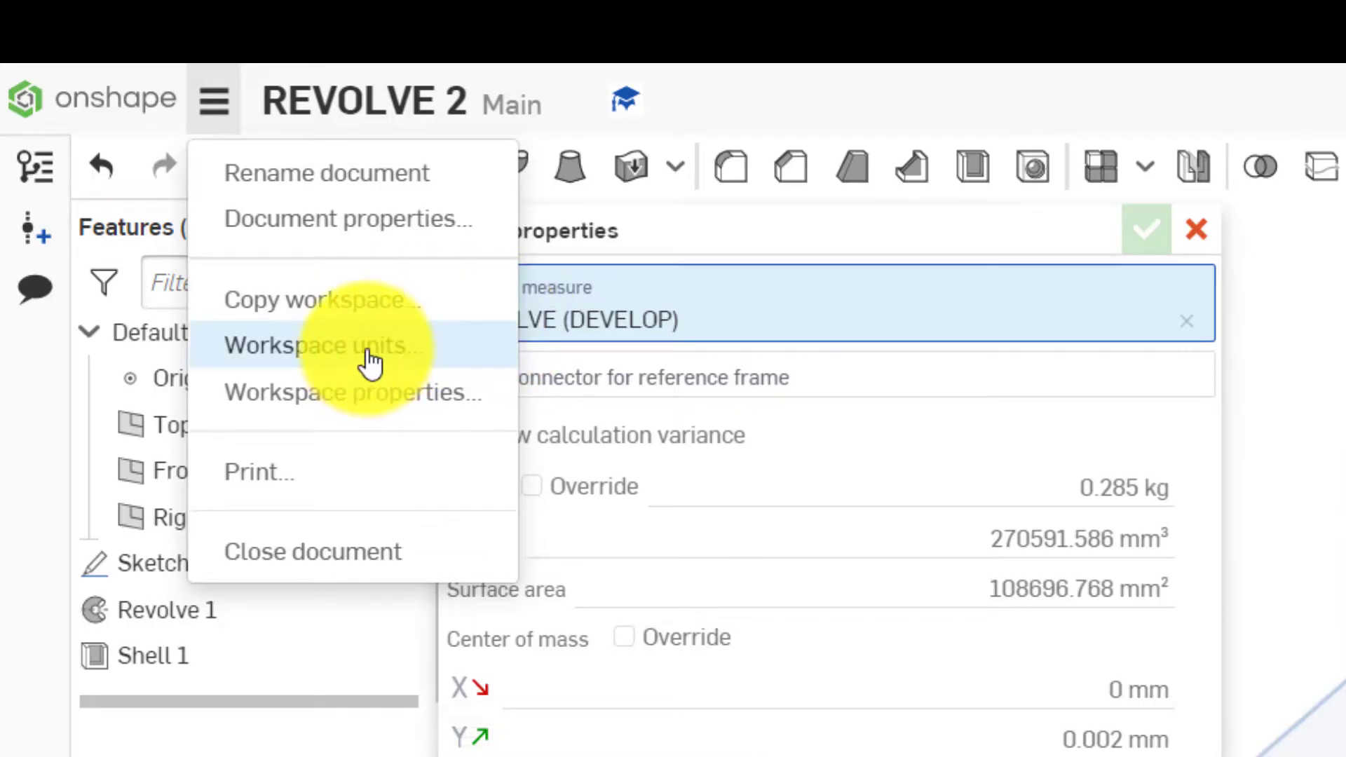
{"action": "left_click", "coordinate": [370, 357]}
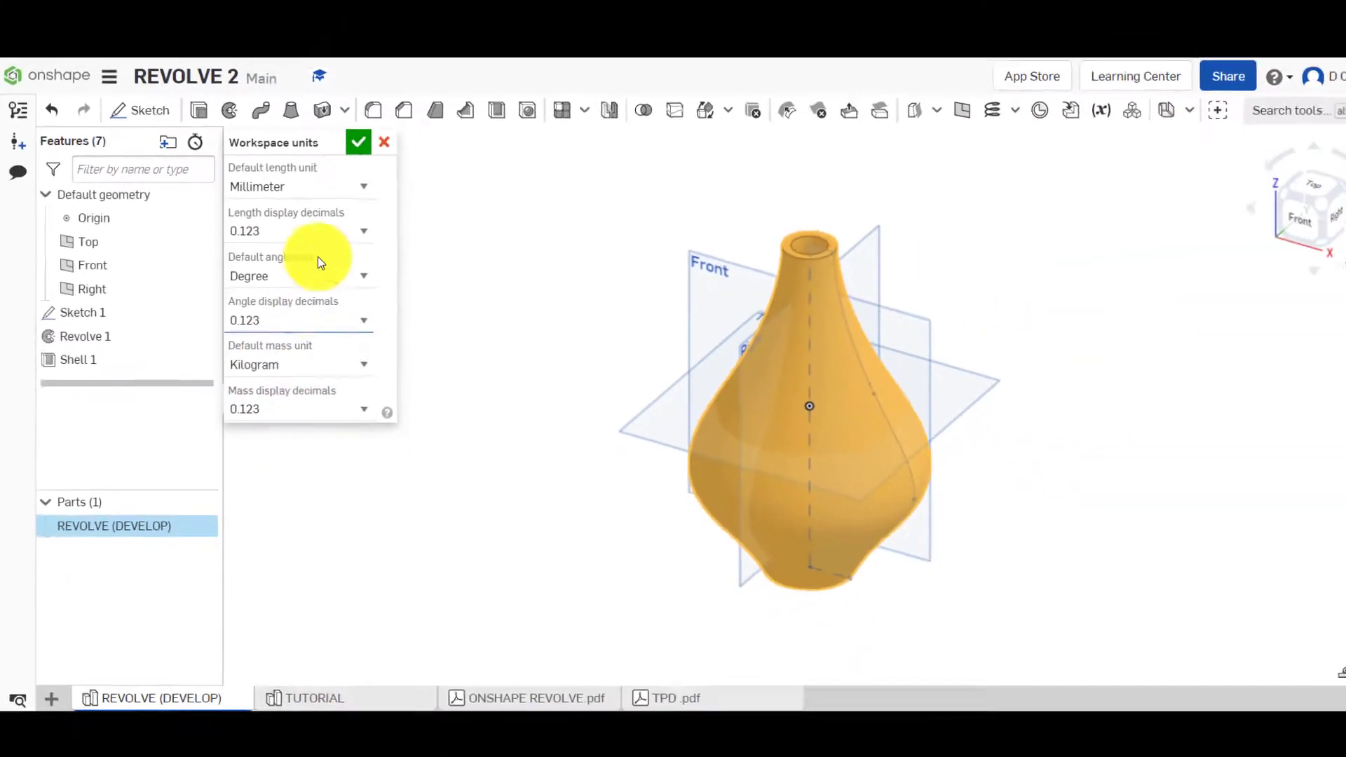
{"action": "left_click", "coordinate": [365, 145]}
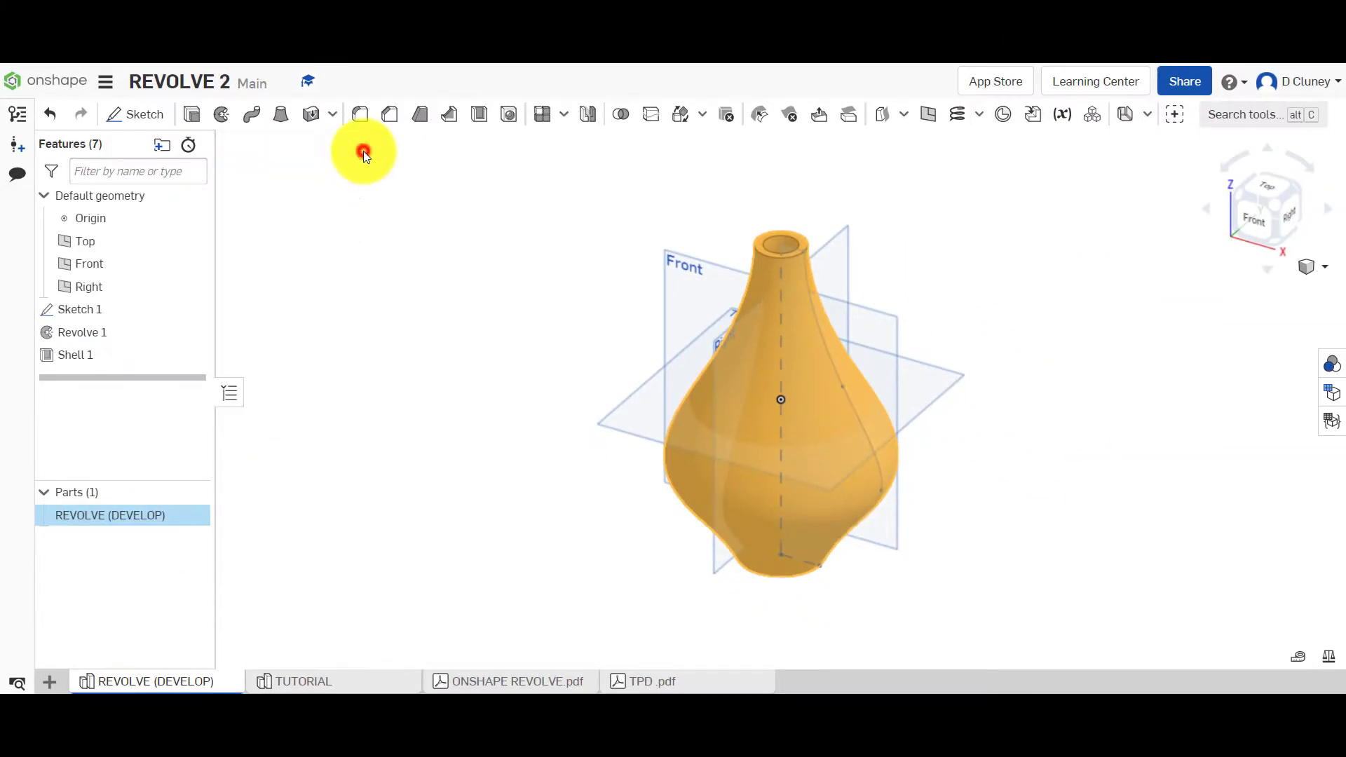
Read the reference vase's mass of 0.285 kg in Mass properties.
{"action": "left_click", "coordinate": [1183, 506]}
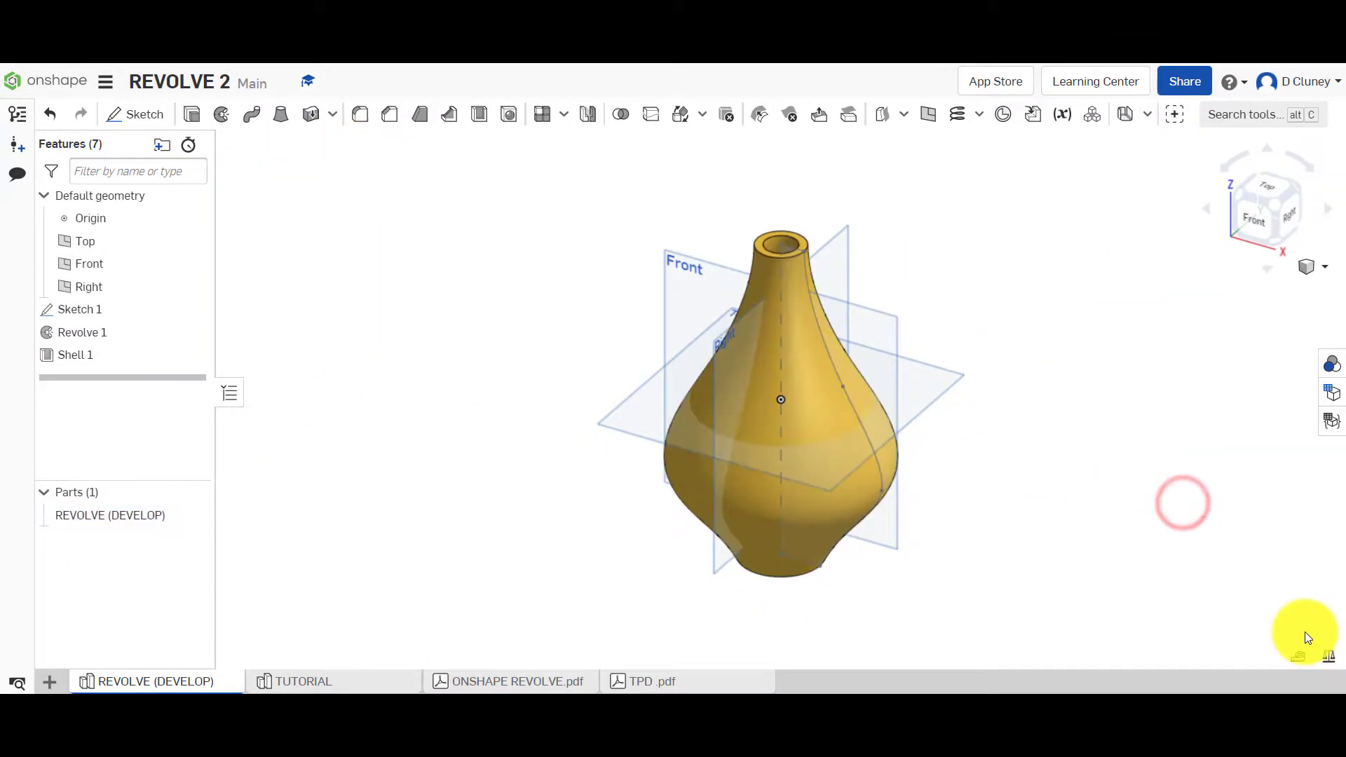
{"action": "left_click", "coordinate": [1331, 662]}
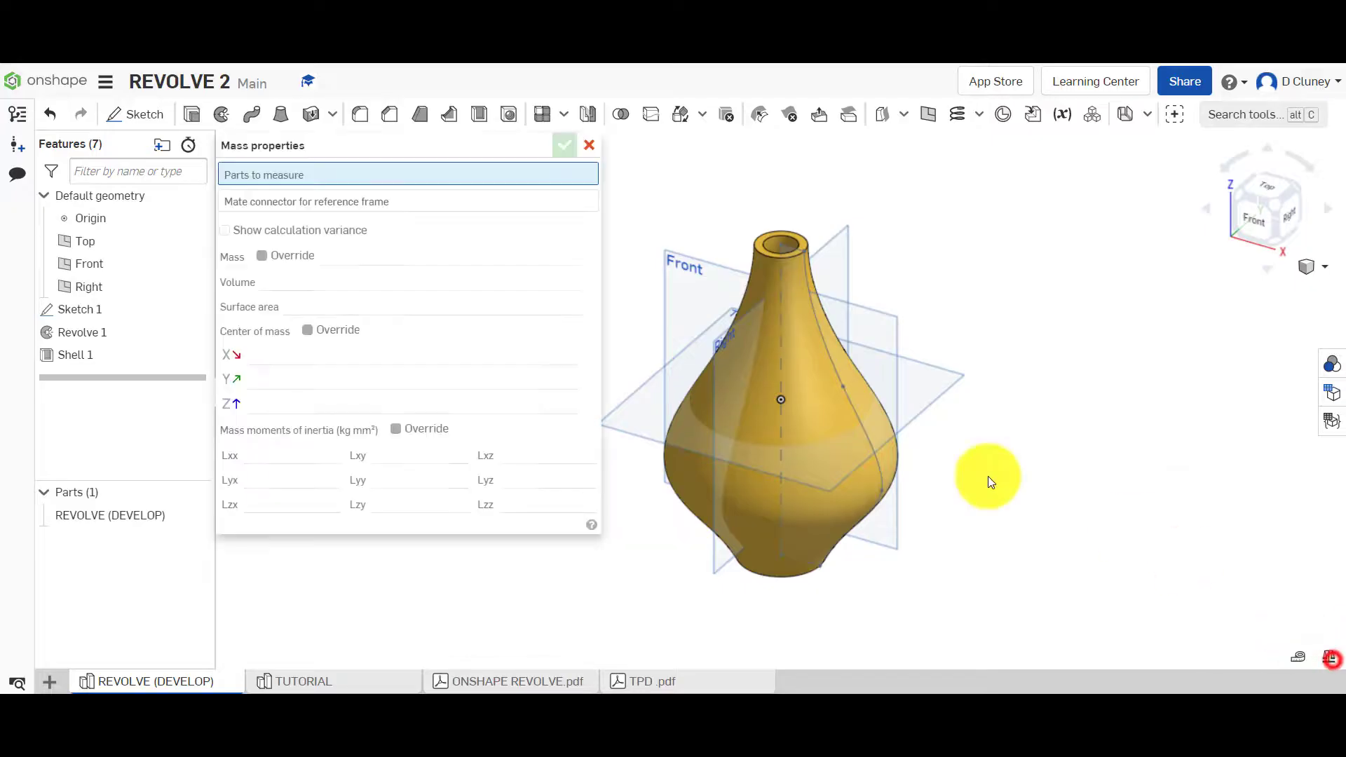
{"action": "left_click", "coordinate": [843, 438]}
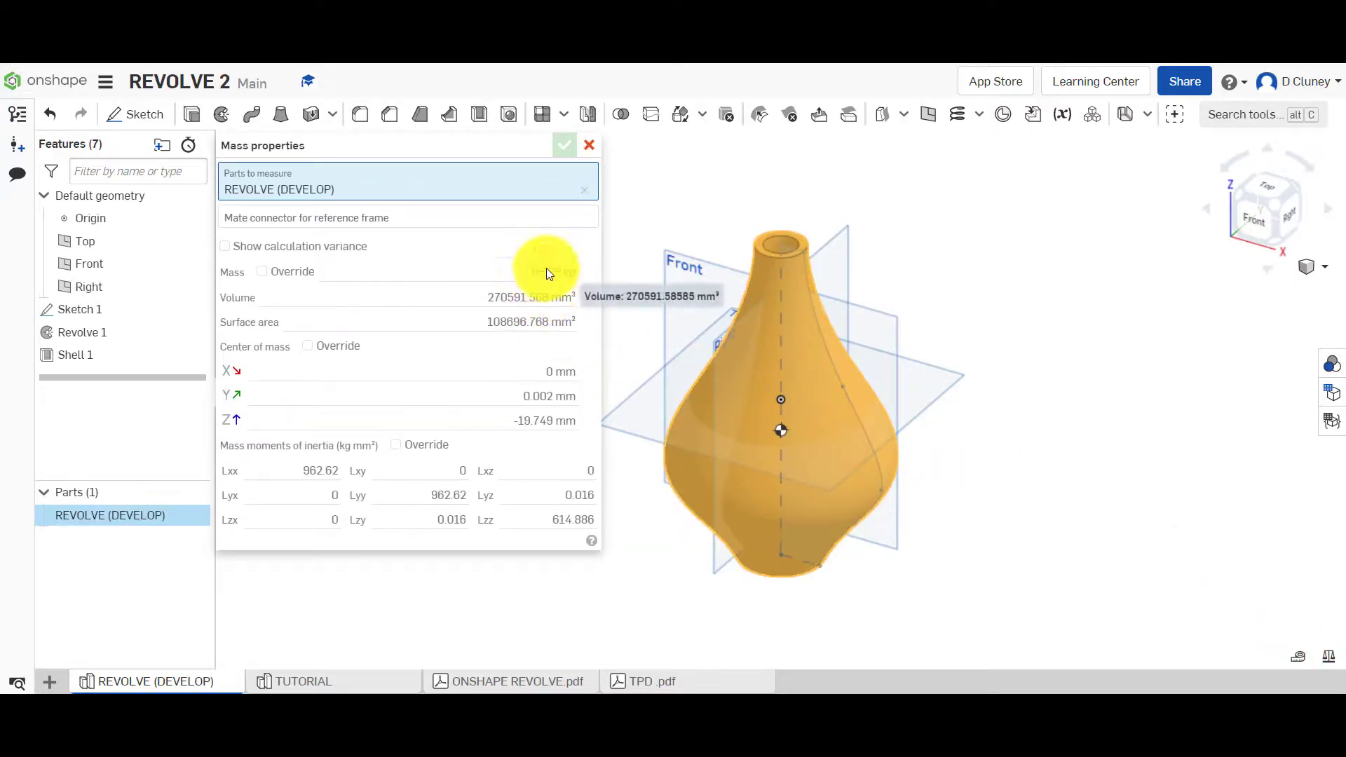
{"action": "left_click", "coordinate": [589, 145]}
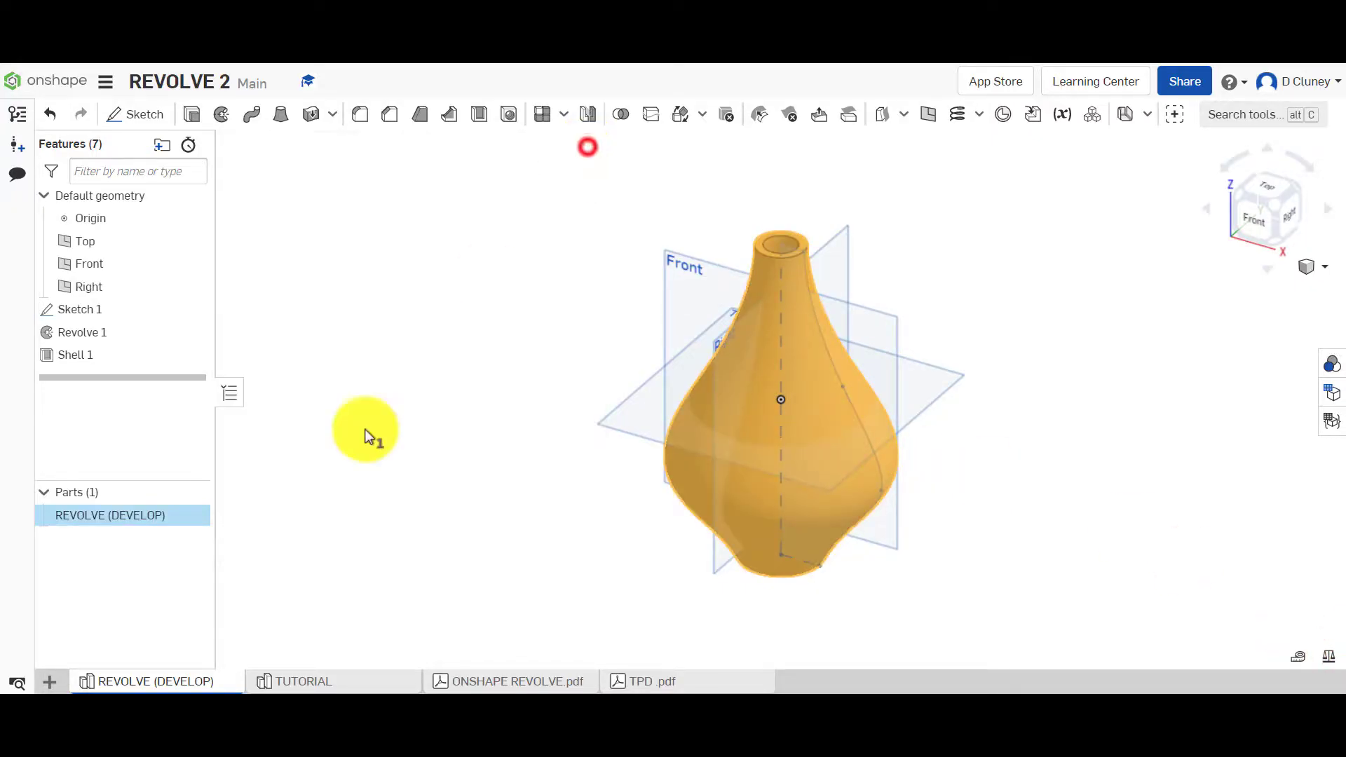
Measure the TUTORIAL Part 1 mass: 0.285 kg and 270591.586 mm³, matching the reference.
{"action": "left_click", "coordinate": [383, 669]}
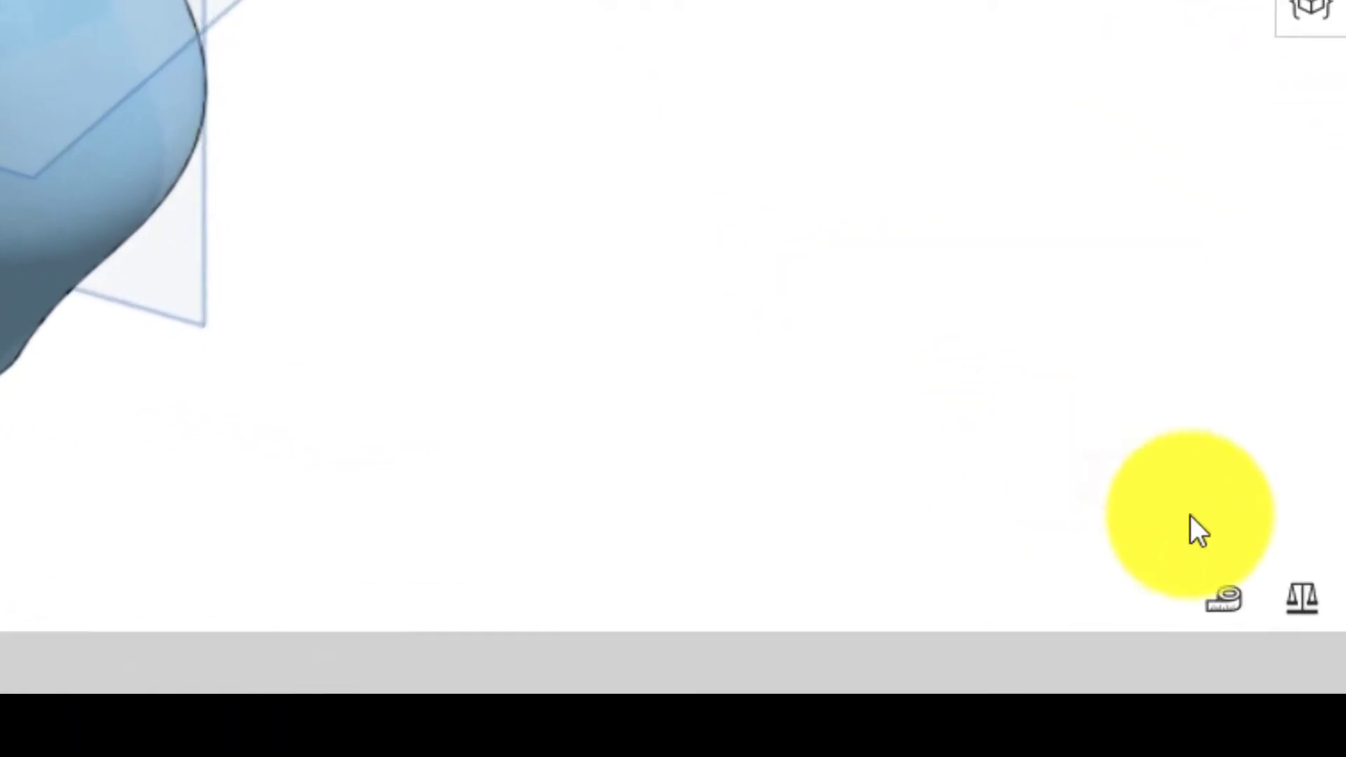
{"action": "left_click", "coordinate": [1317, 634]}
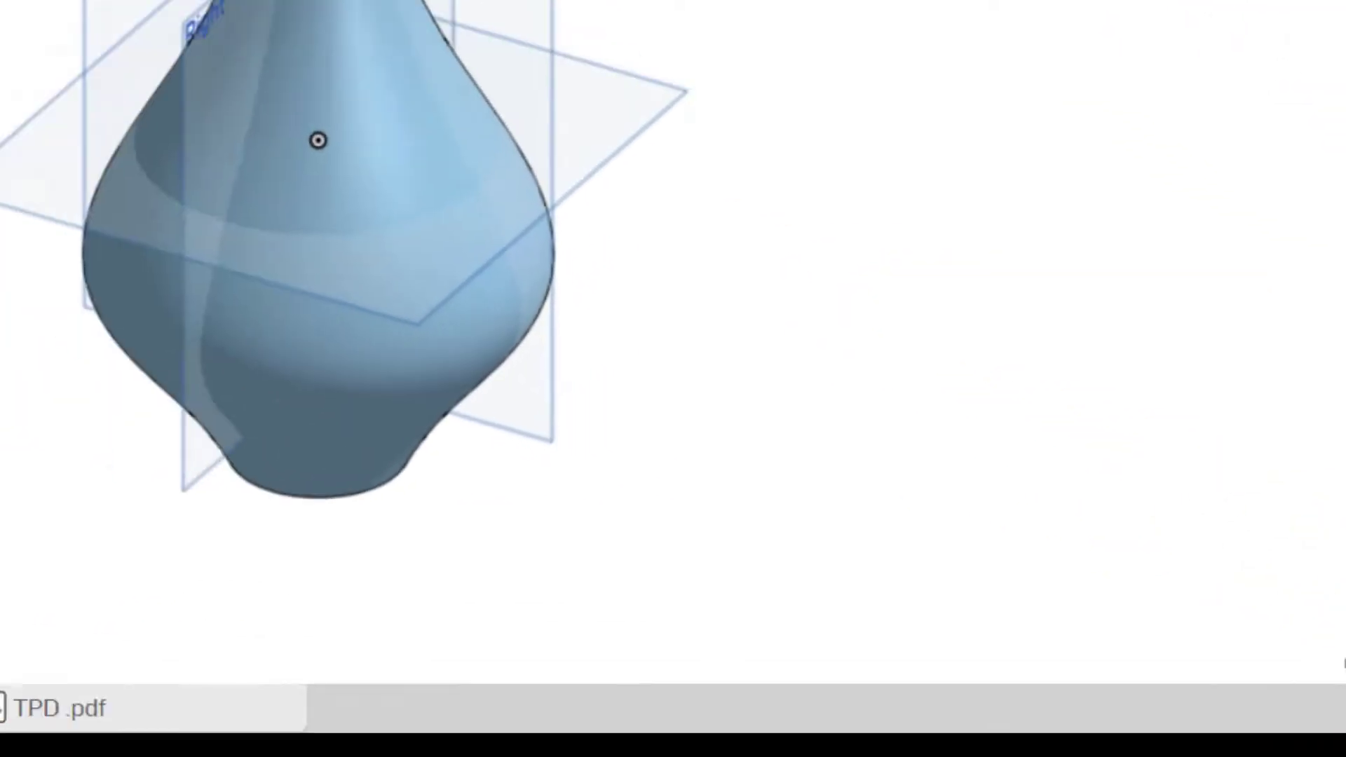
{"action": "left_click", "coordinate": [583, 367]}
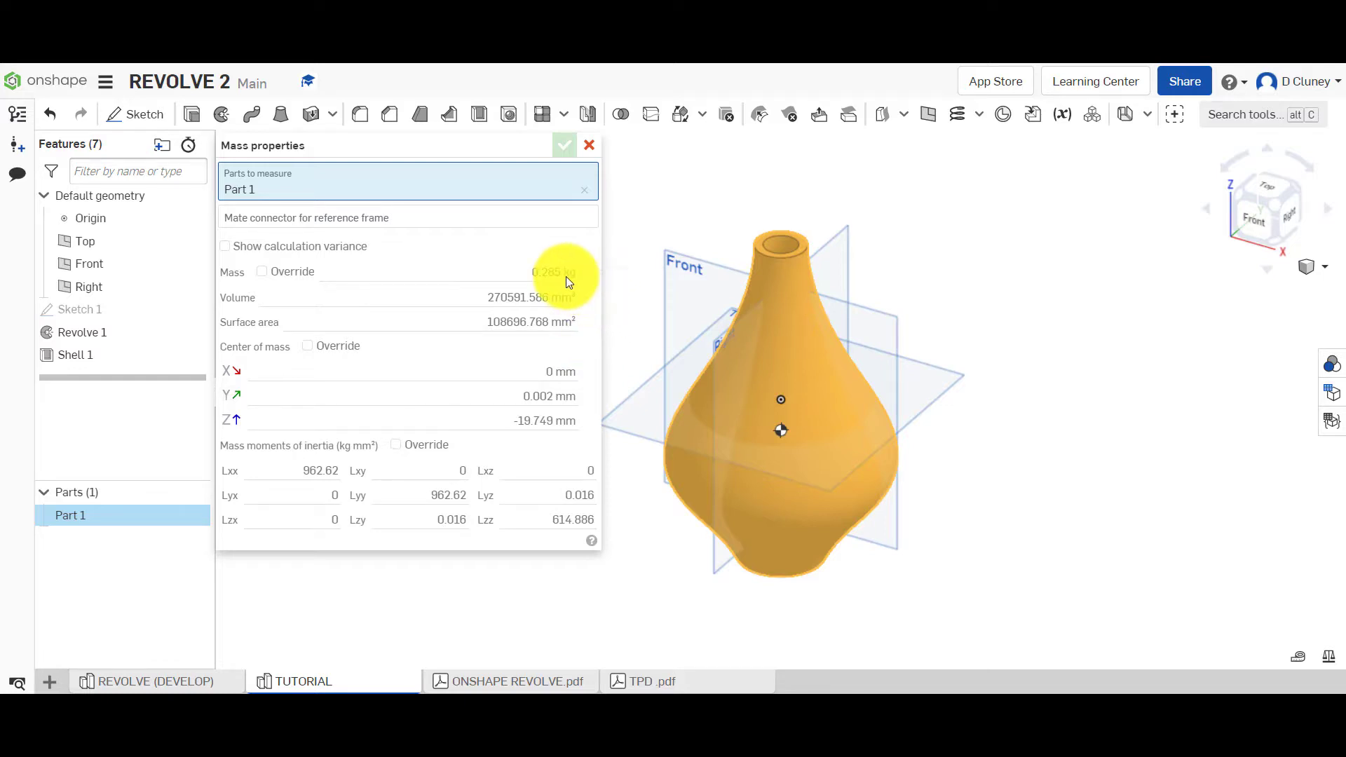
{"action": "mouse_move", "coordinate": [566, 276]}
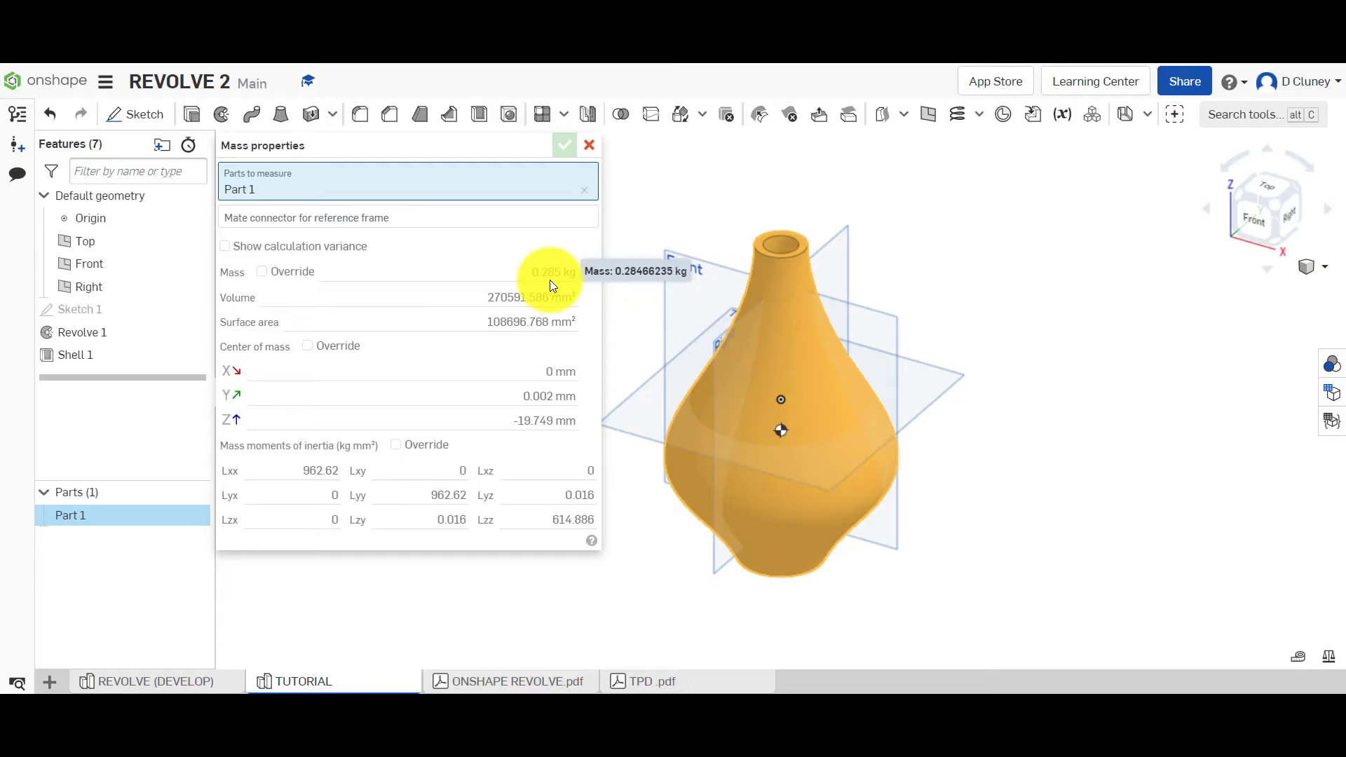
Dismiss the Mass properties readout showing the TUTORIAL vase's 0.285 kg mass.
{"action": "left_click", "coordinate": [586, 145]}
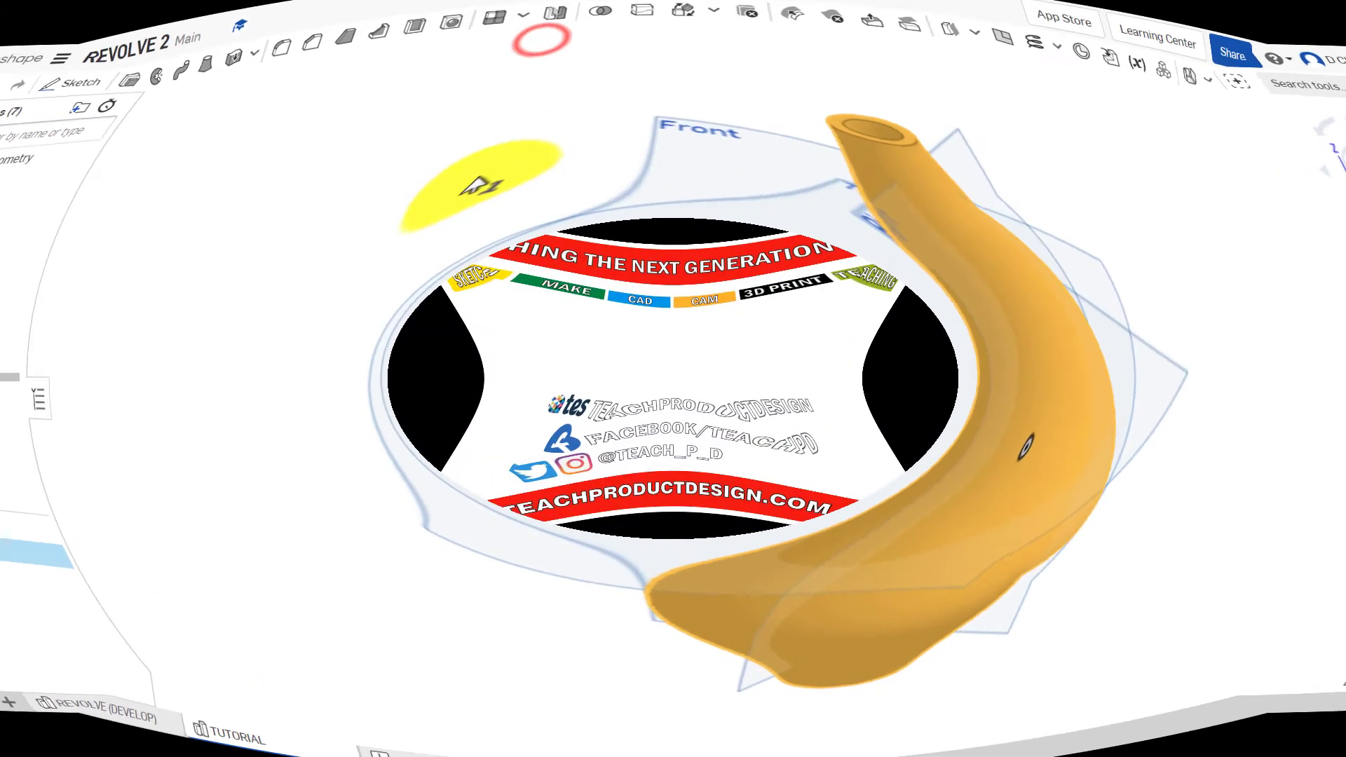